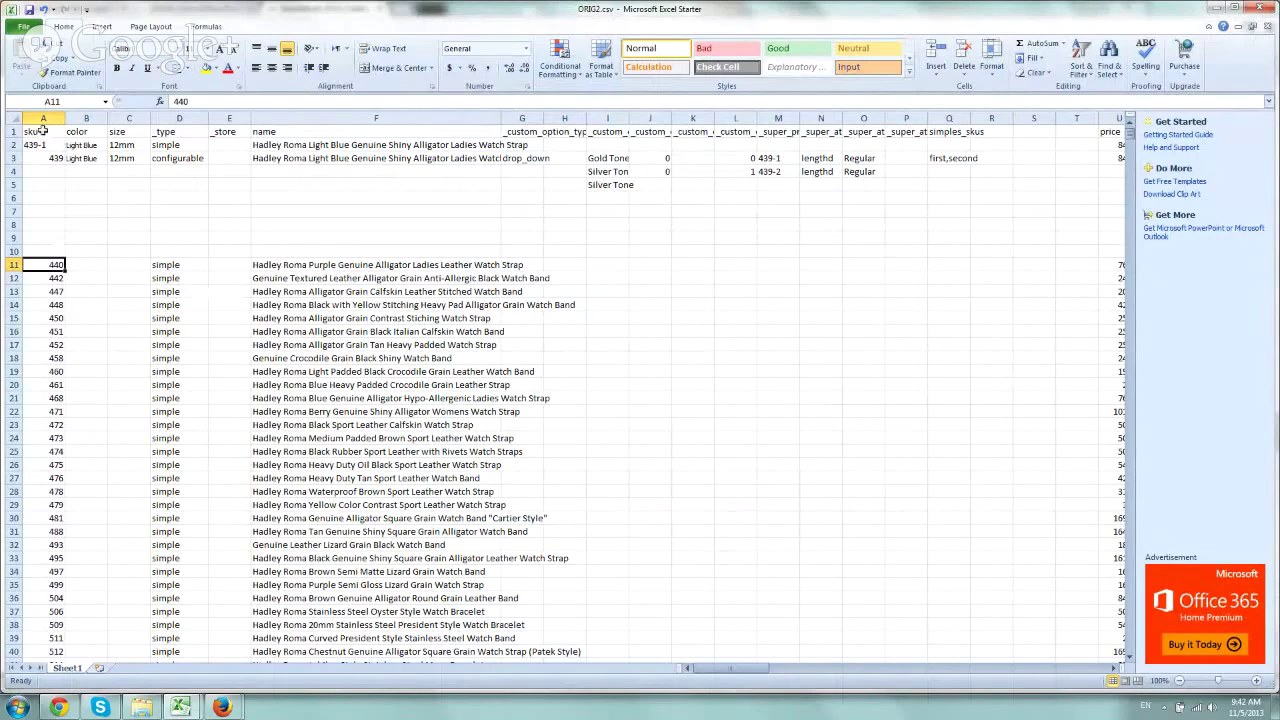
Review the sku, colour, size and type headings and the 439 custom option values
{"action": "left_click_drag", "start_coordinate": [35, 132], "coordinate": [940, 133]}
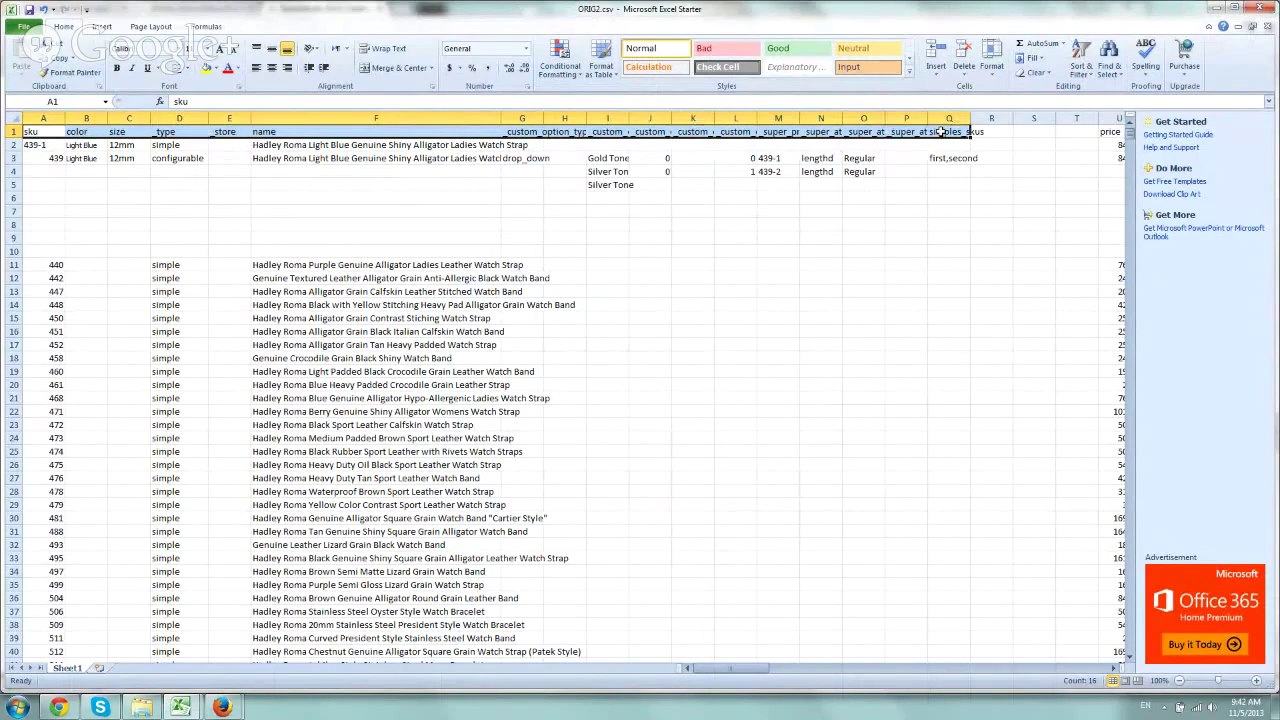
{"action": "left_click", "coordinate": [115, 208]}
{"action": "left_click_drag", "start_coordinate": [50, 133], "coordinate": [938, 131]}
{"action": "left_click", "coordinate": [178, 185]}
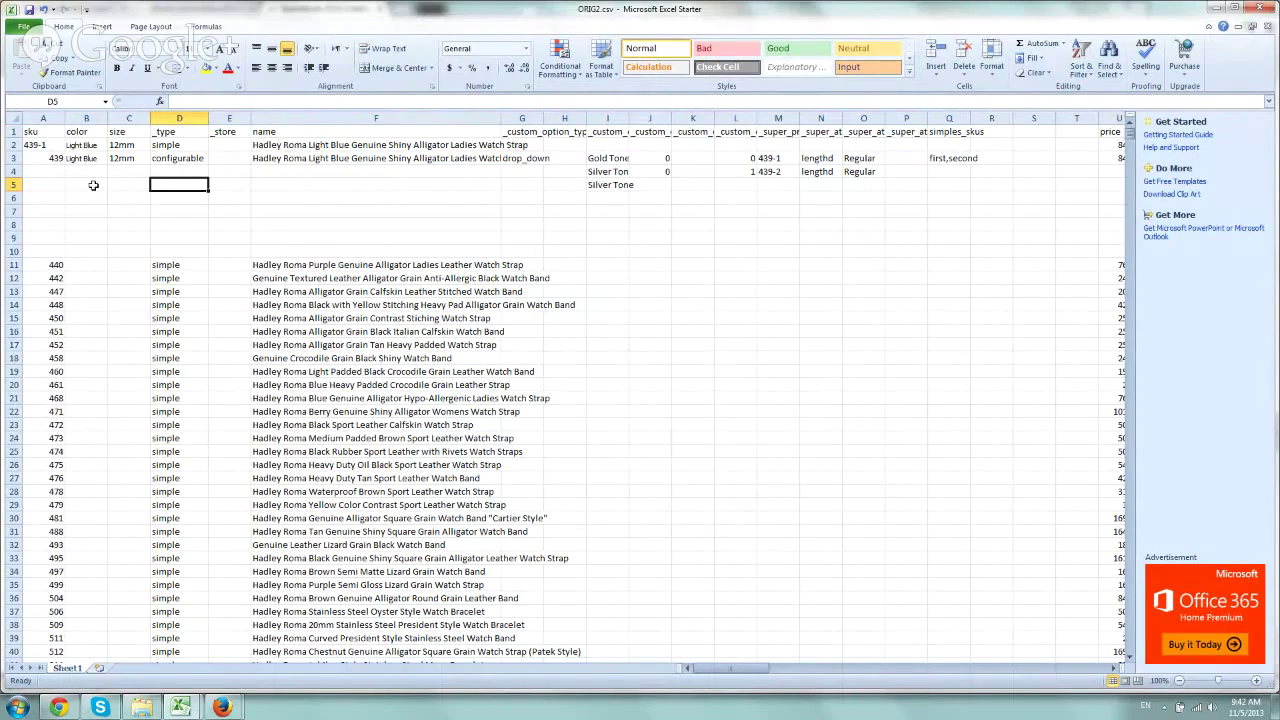
{"action": "left_click", "coordinate": [46, 131]}
{"action": "left_click_drag", "start_coordinate": [46, 131], "coordinate": [41, 158]}
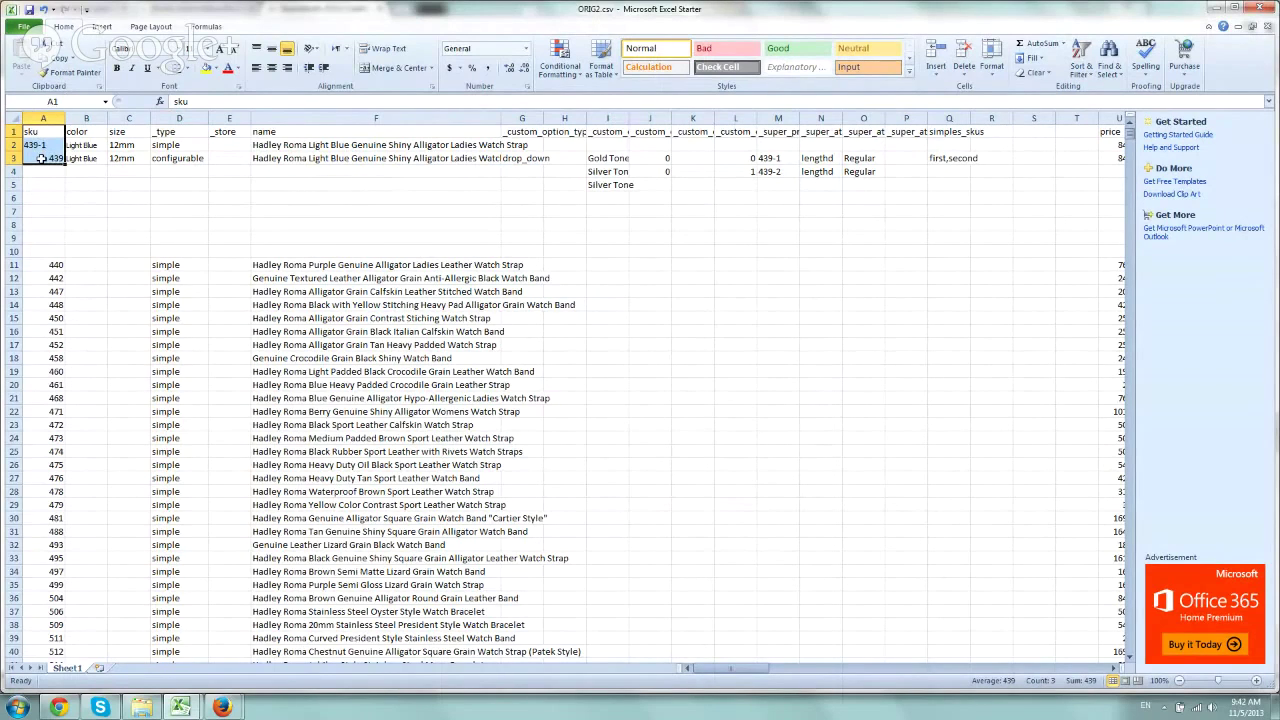
{"action": "mouse_move", "coordinate": [86, 133]}
{"action": "left_mouse_down"}
{"action": "mouse_move", "coordinate": [86, 157]}
{"action": "mouse_move", "coordinate": [120, 157]}
{"action": "left_mouse_up"}
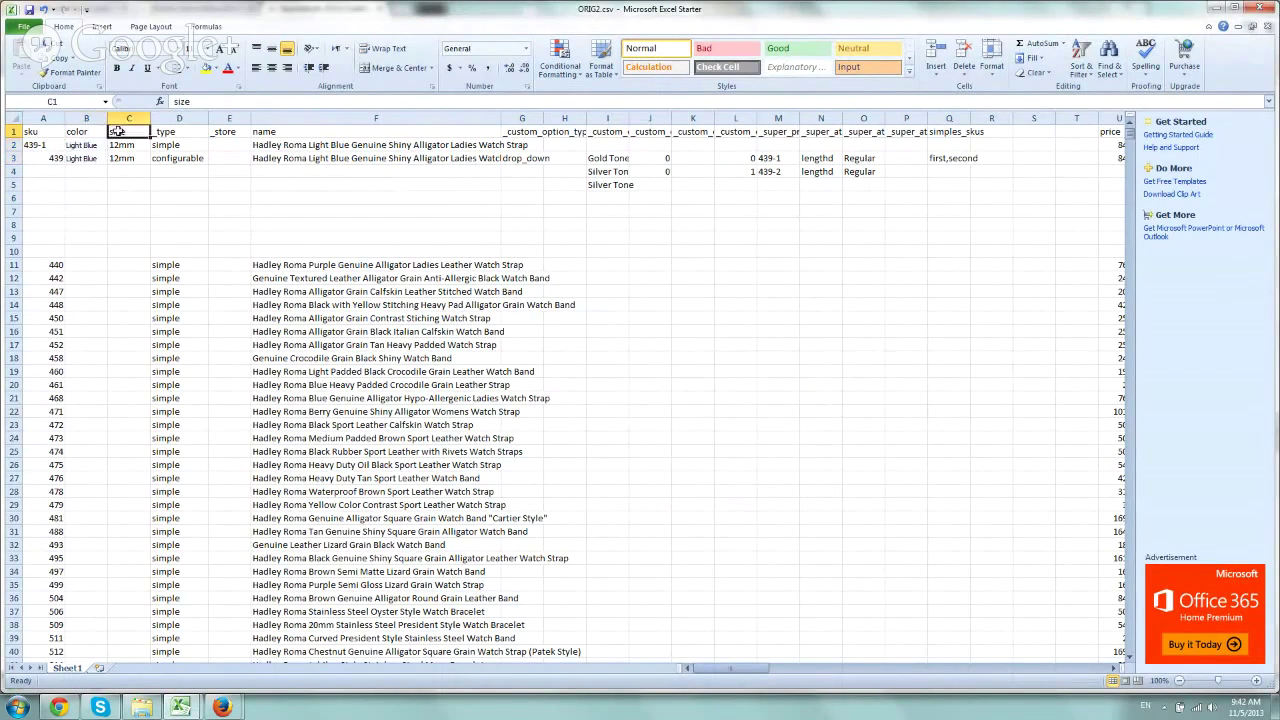
{"action": "left_click", "coordinate": [168, 132]}
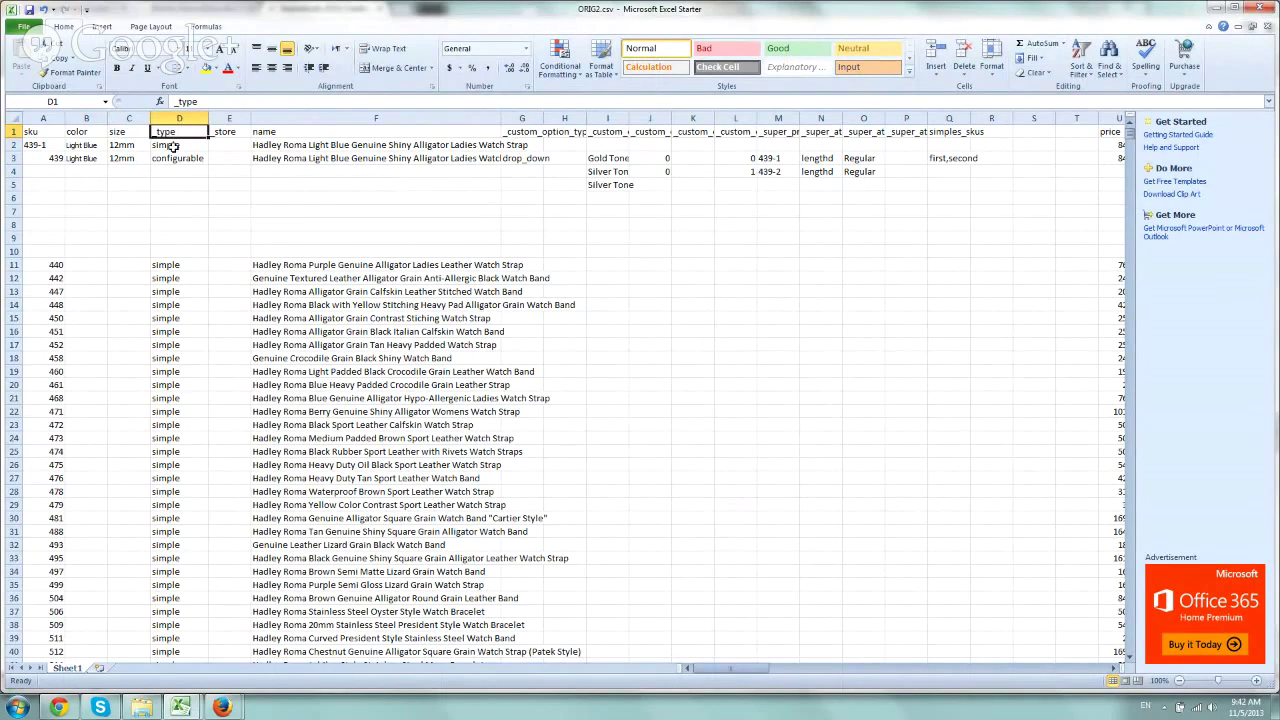
{"action": "left_click", "coordinate": [176, 147]}
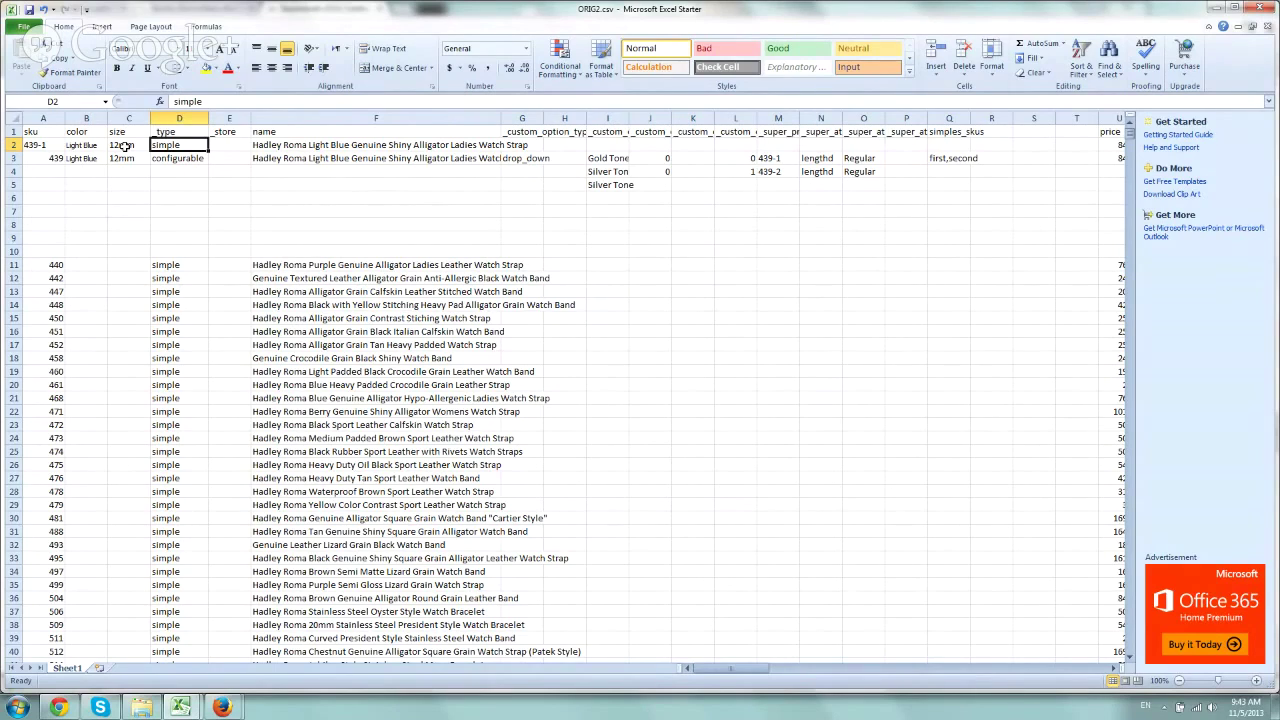
{"action": "left_click", "coordinate": [183, 158]}
{"action": "left_click_drag", "start_coordinate": [603, 158], "coordinate": [945, 190]}
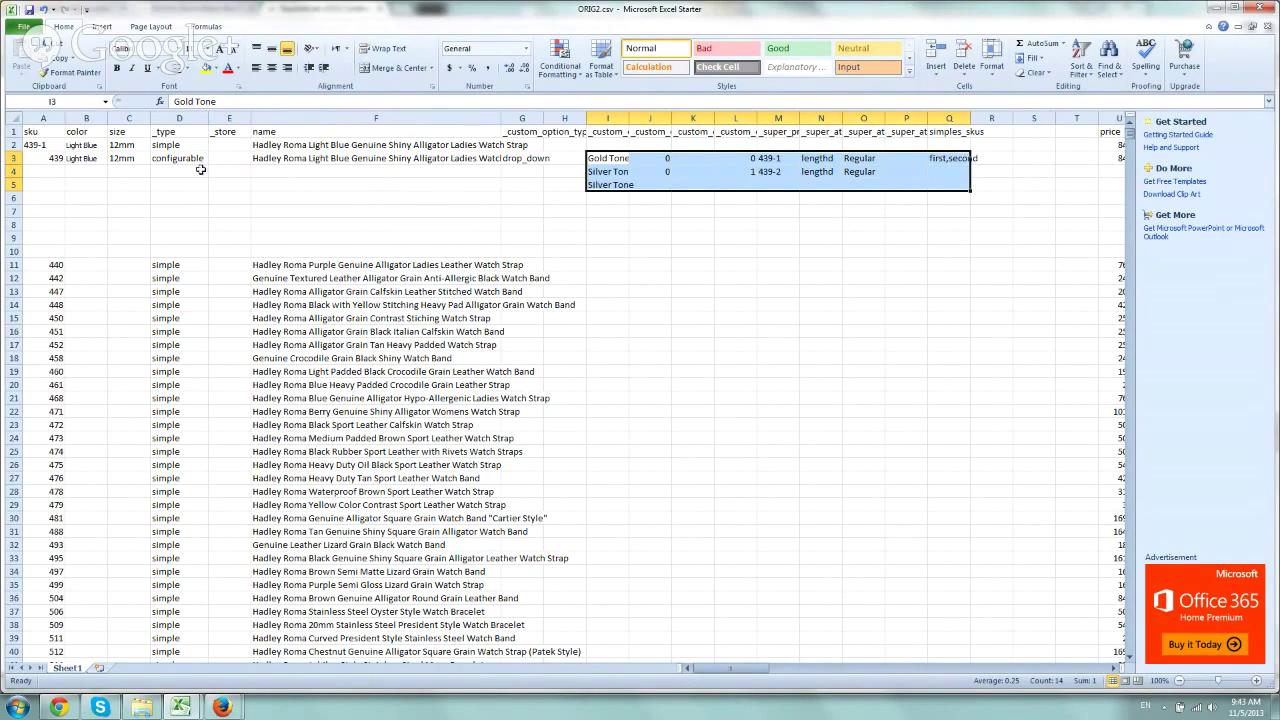
Inspect the simple 439-1 row and the configurable 439 row's option and super-attribute block
{"action": "left_click", "coordinate": [30, 145]}
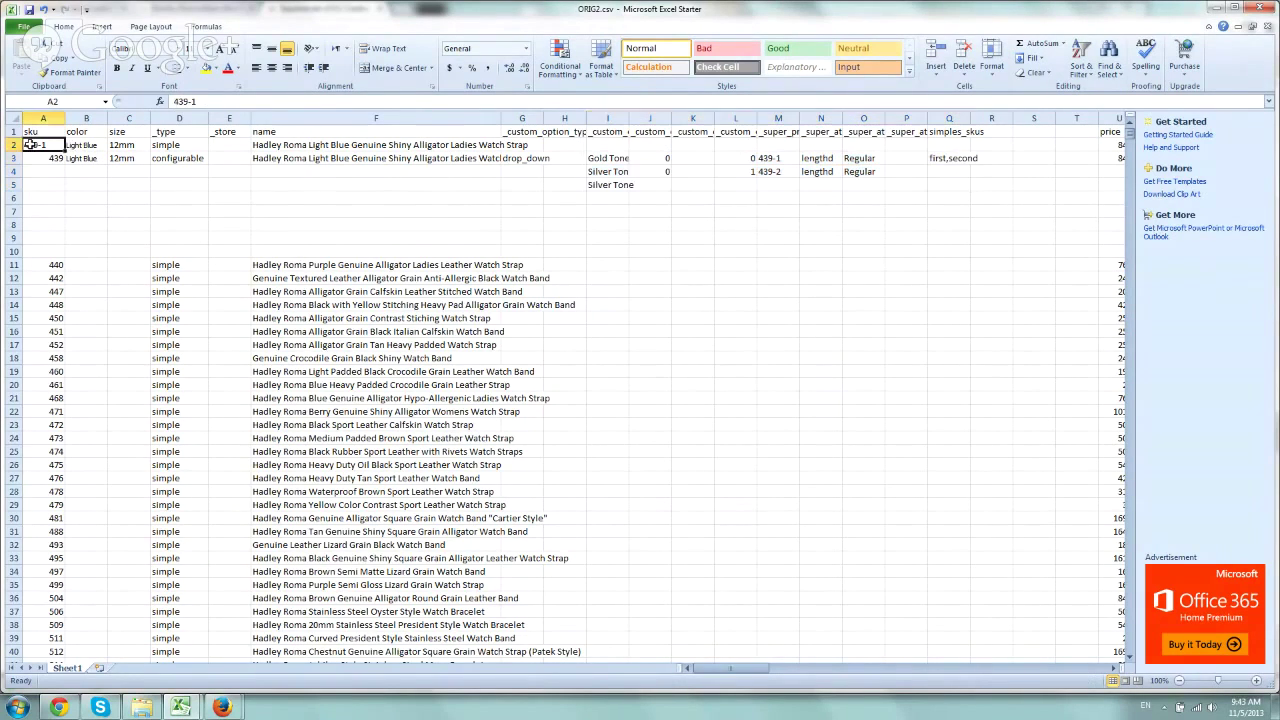
{"action": "left_click", "coordinate": [80, 145]}
{"action": "left_click", "coordinate": [123, 145]}
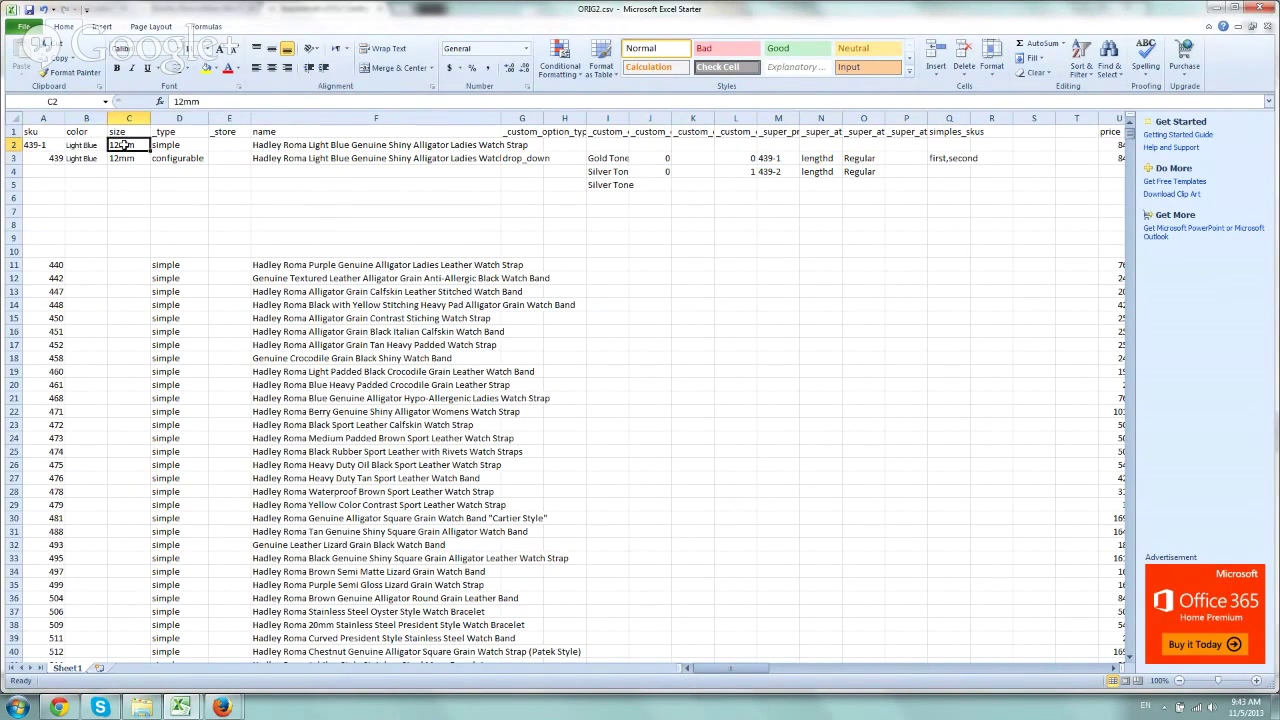
{"action": "left_click", "coordinate": [167, 145]}
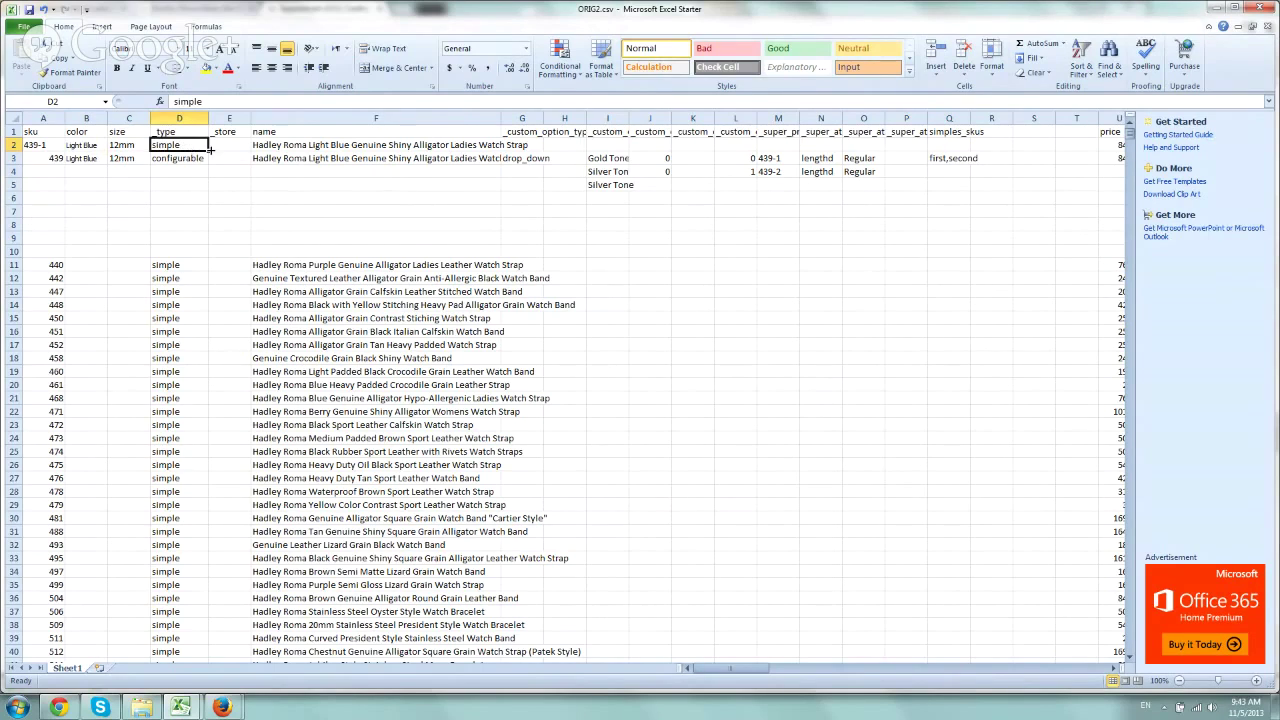
{"action": "left_click", "coordinate": [40, 158]}
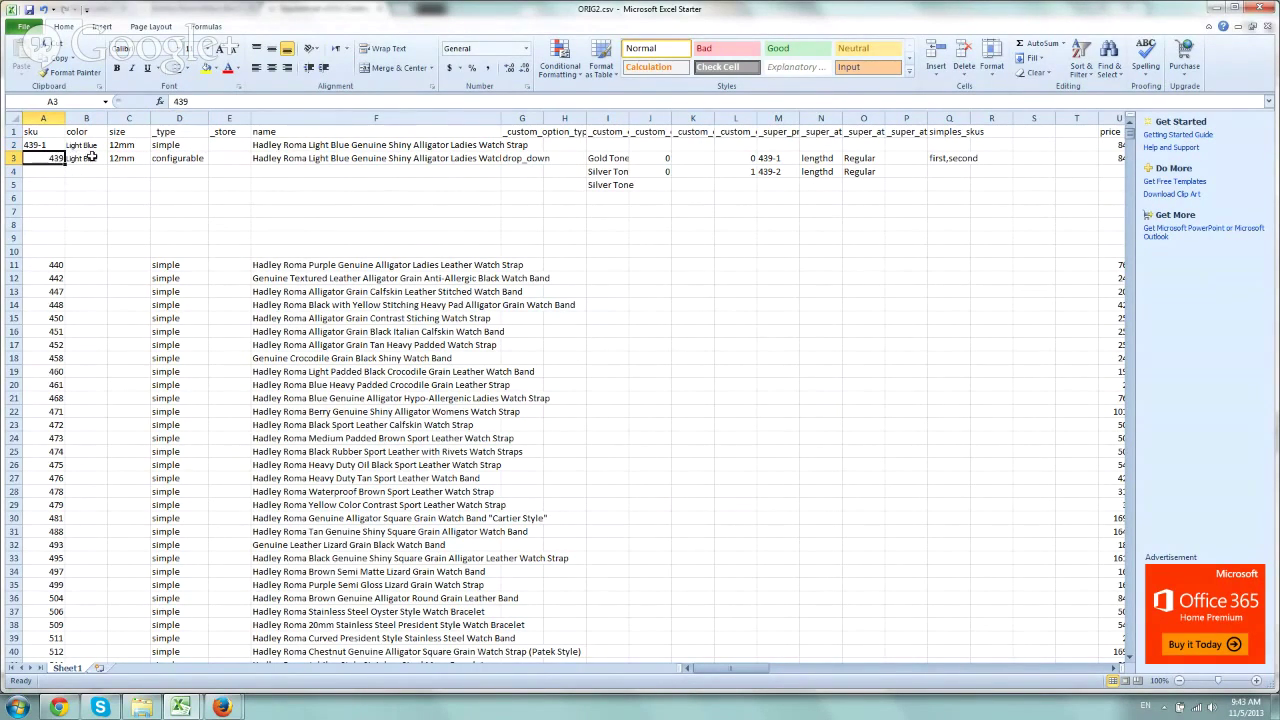
{"action": "key", "text": "Right"}
{"action": "key", "text": "Right"}
{"action": "left_click", "coordinate": [174, 158]}
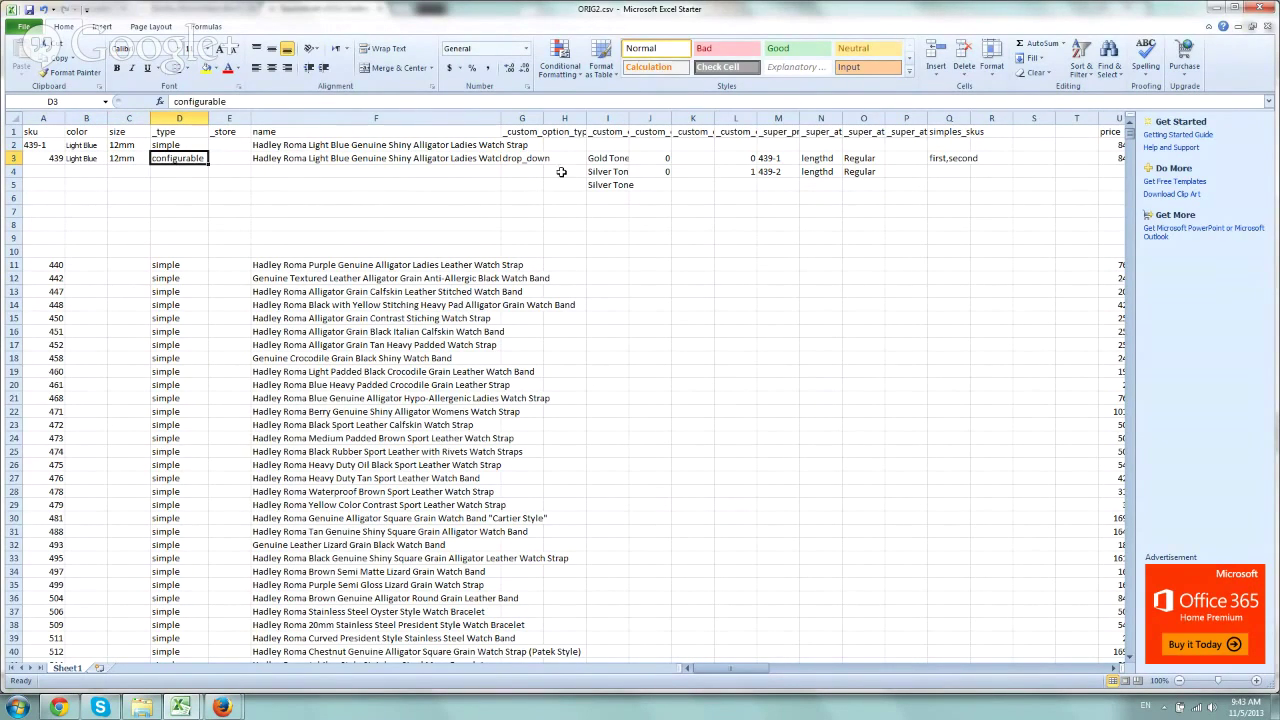
{"action": "left_click_drag", "start_coordinate": [596, 160], "coordinate": [950, 188]}
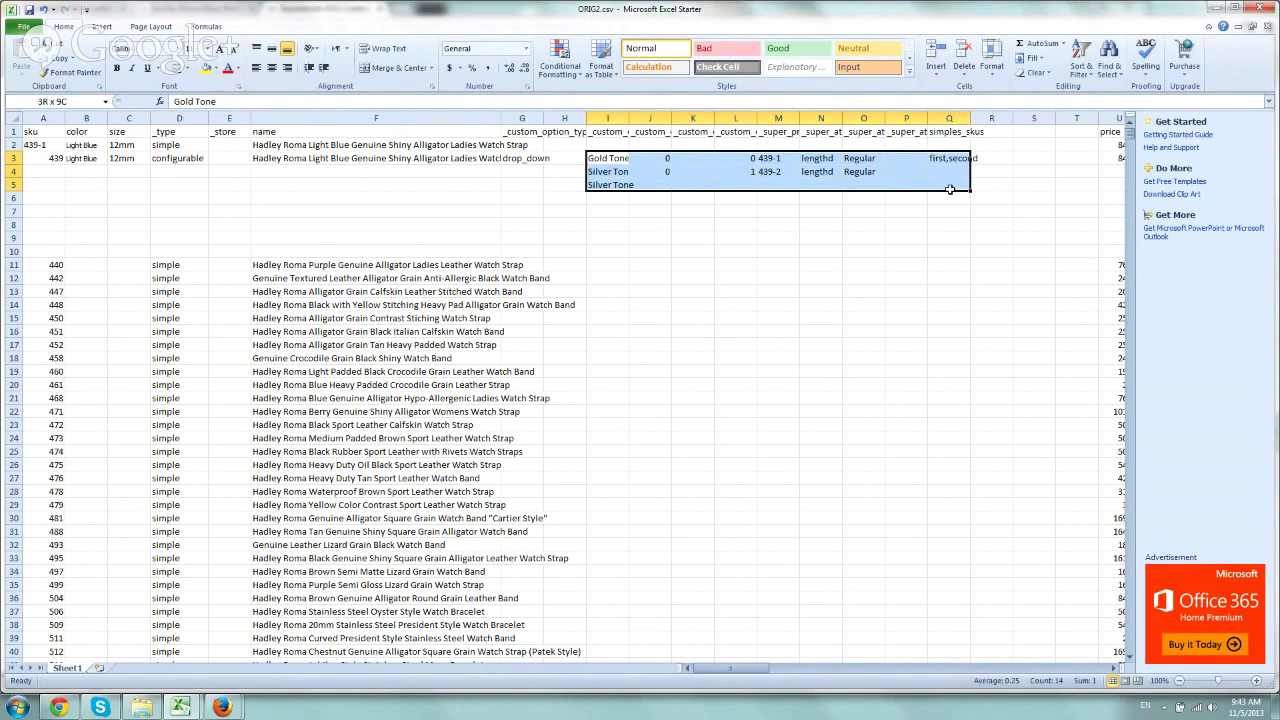
{"action": "left_click_drag", "start_coordinate": [950, 188], "coordinate": [941, 190]}
Copy SKU 440 from cell A11
{"action": "left_click", "coordinate": [438, 266]}
{"action": "left_click", "coordinate": [59, 265]}
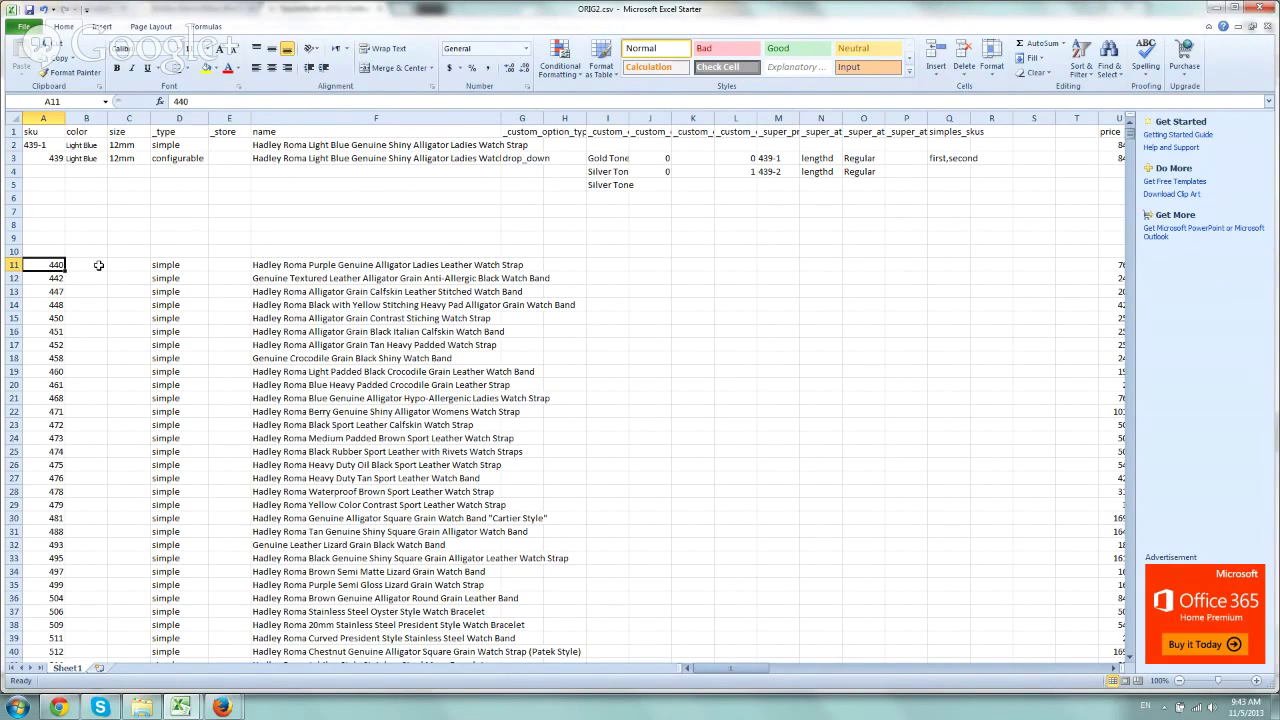
{"action": "key", "text": "ctrl+c"}
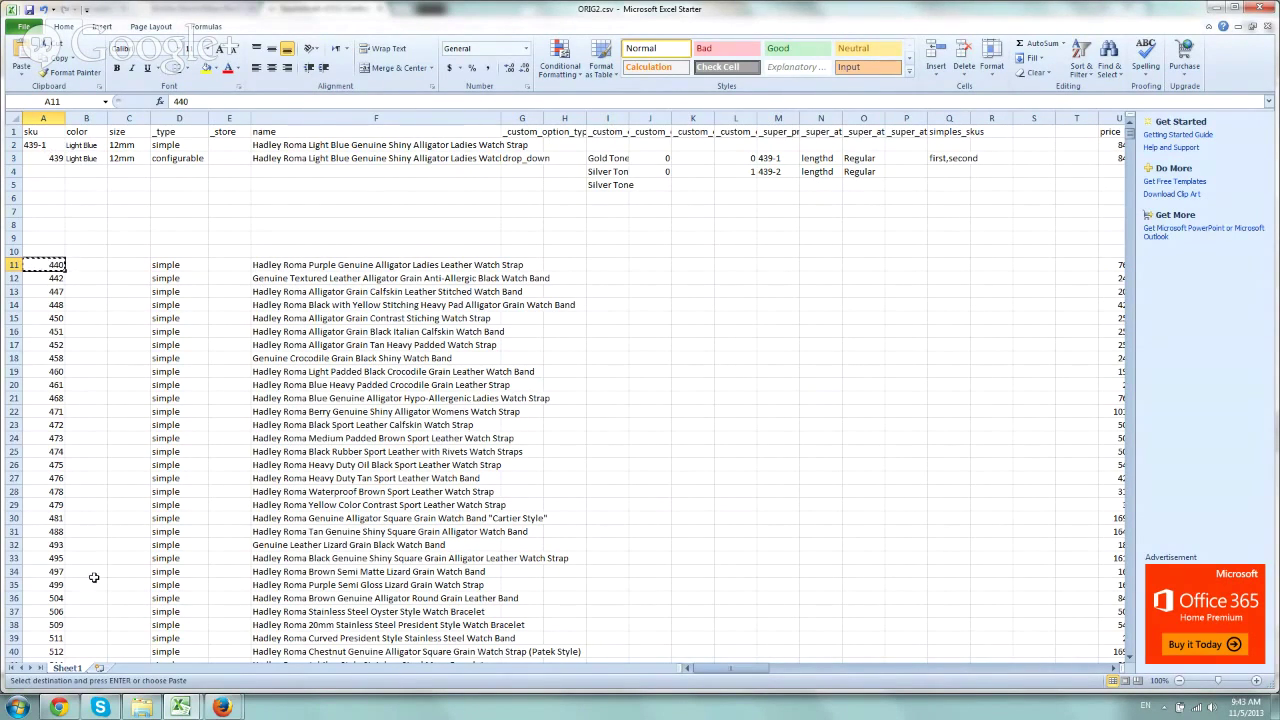
Switch to the Squirrelcart admin, close the extra product tabs and open the product list
{"action": "left_click", "coordinate": [59, 707]}
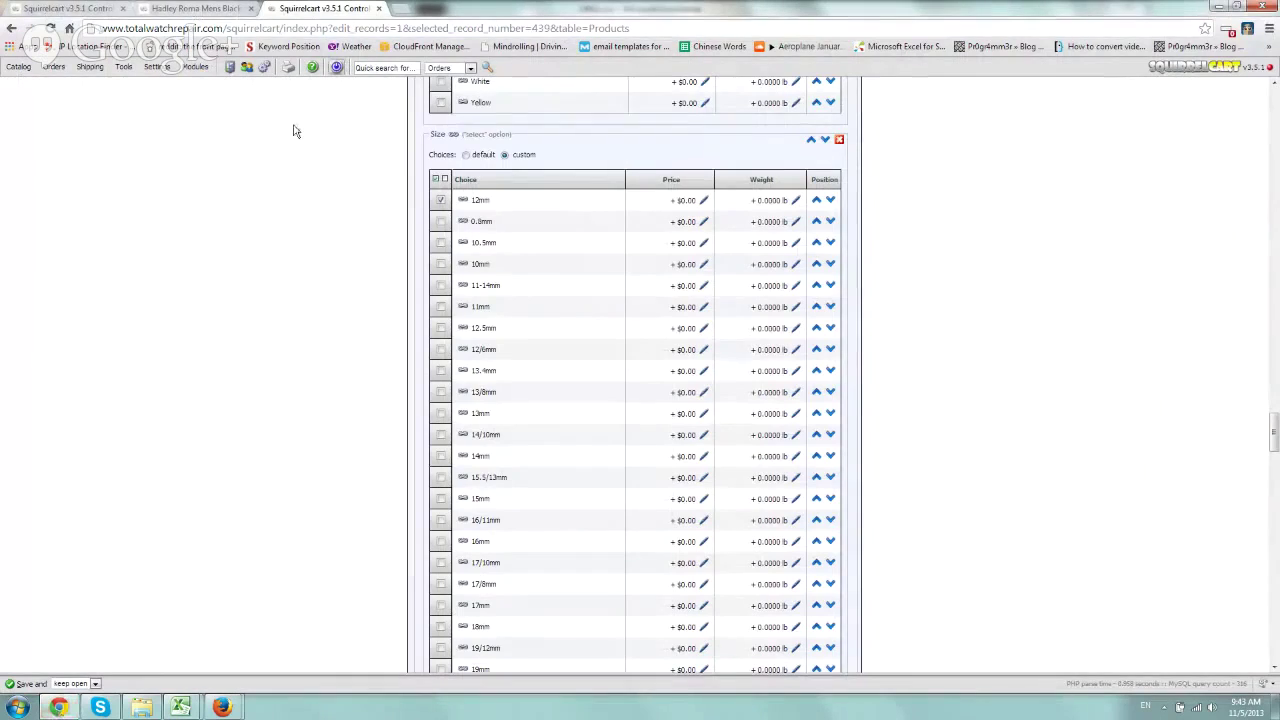
{"action": "scroll", "coordinate": [291, 129], "scroll_direction": "up", "scroll_amount": 3}
{"action": "left_click", "coordinate": [379, 8]}
{"action": "left_click", "coordinate": [250, 8]}
{"action": "mouse_move", "coordinate": [38, 85]}
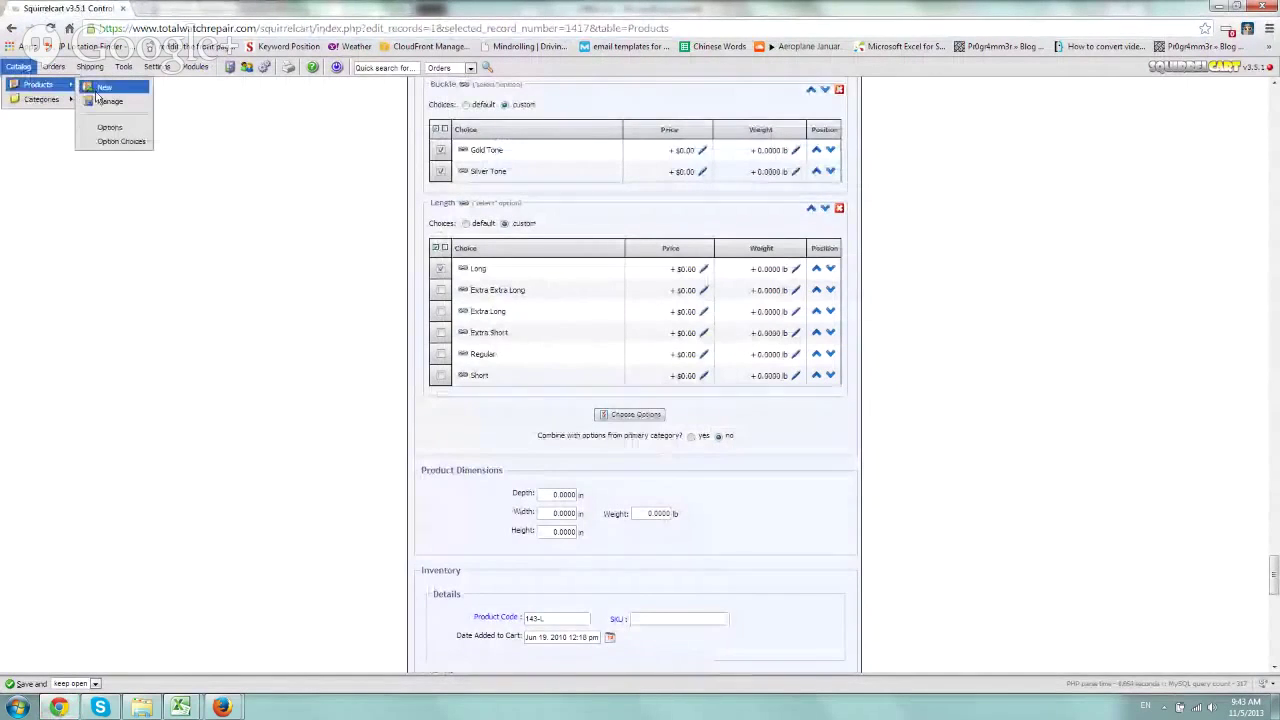
{"action": "left_click", "coordinate": [102, 105]}
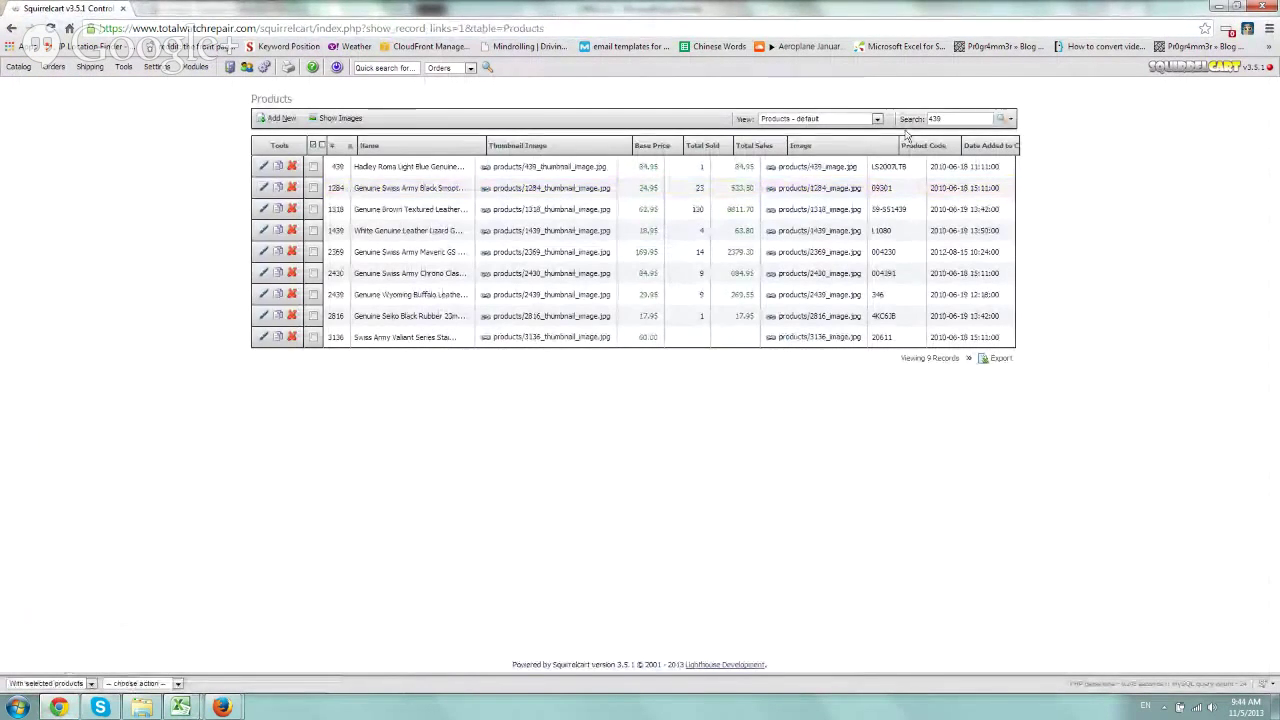
Search the product list for 440, closing full3.csv without saving
{"action": "key", "text": "BackSpace"}
{"action": "key", "text": "BackSpace"}
{"action": "type", "text": "40"}
{"action": "mouse_move", "coordinate": [180, 707]}
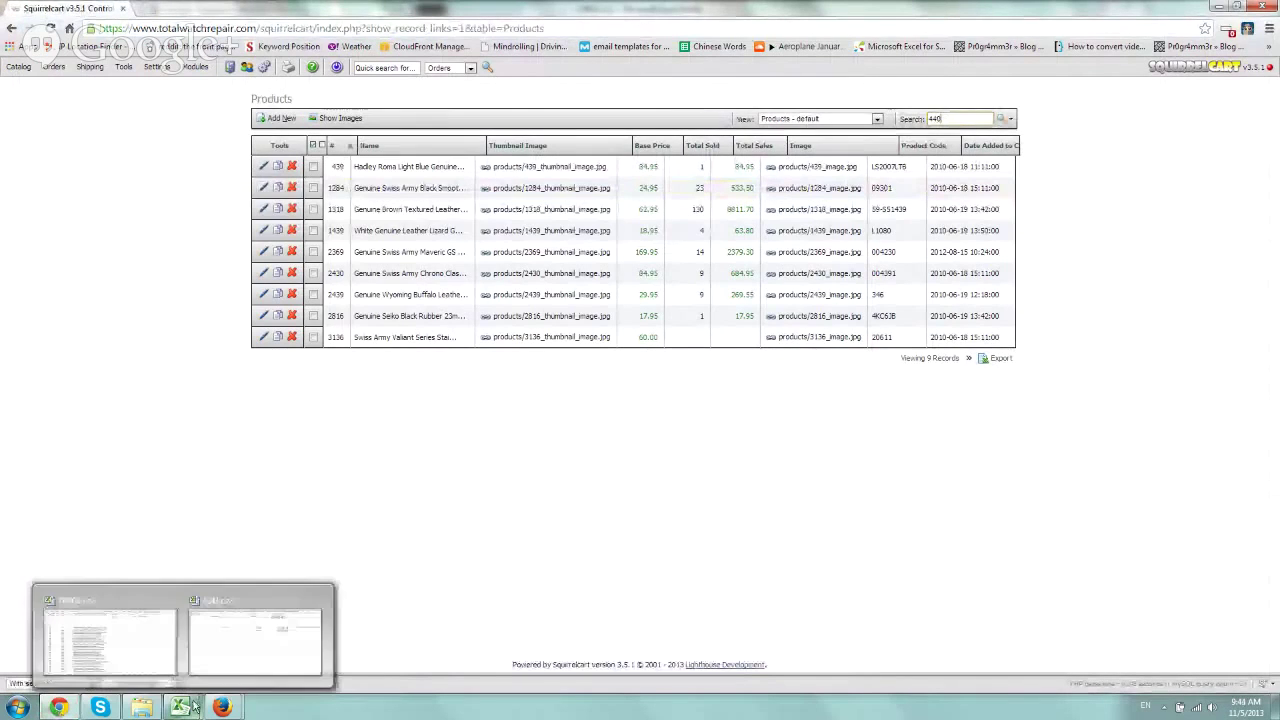
{"action": "left_click", "coordinate": [306, 610]}
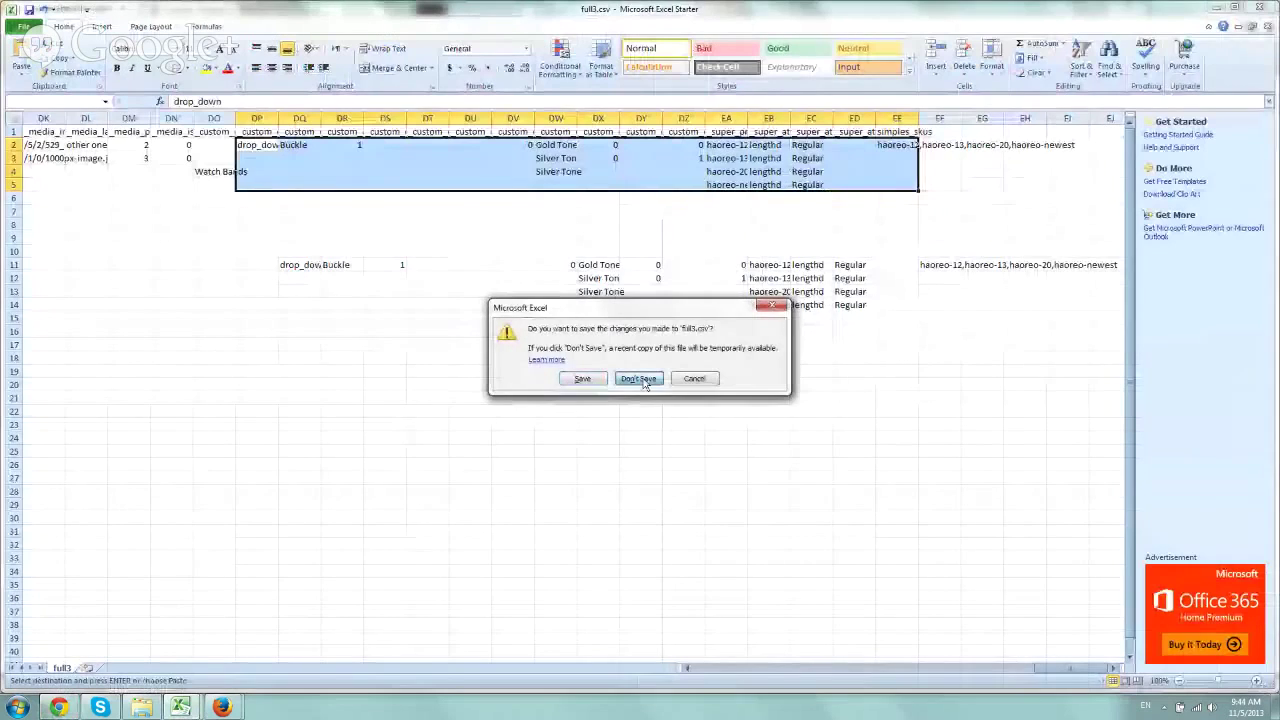
{"action": "left_click", "coordinate": [638, 378]}
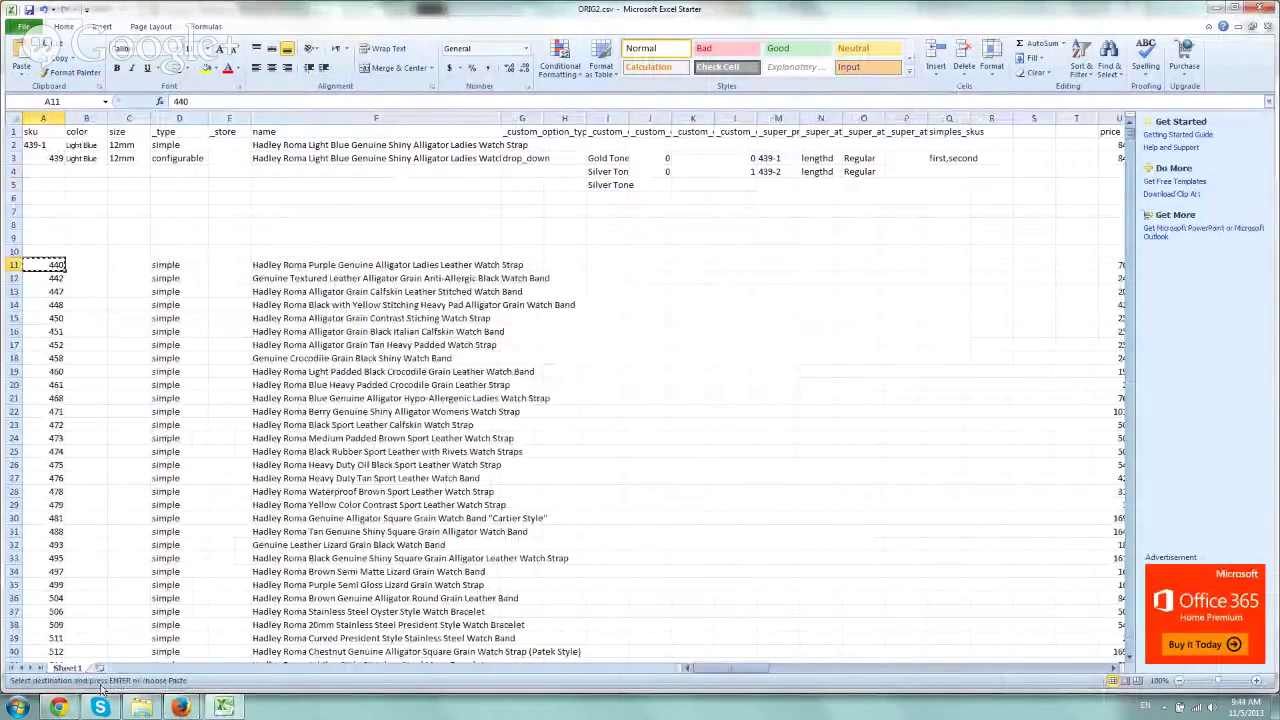
{"action": "left_click", "coordinate": [57, 708]}
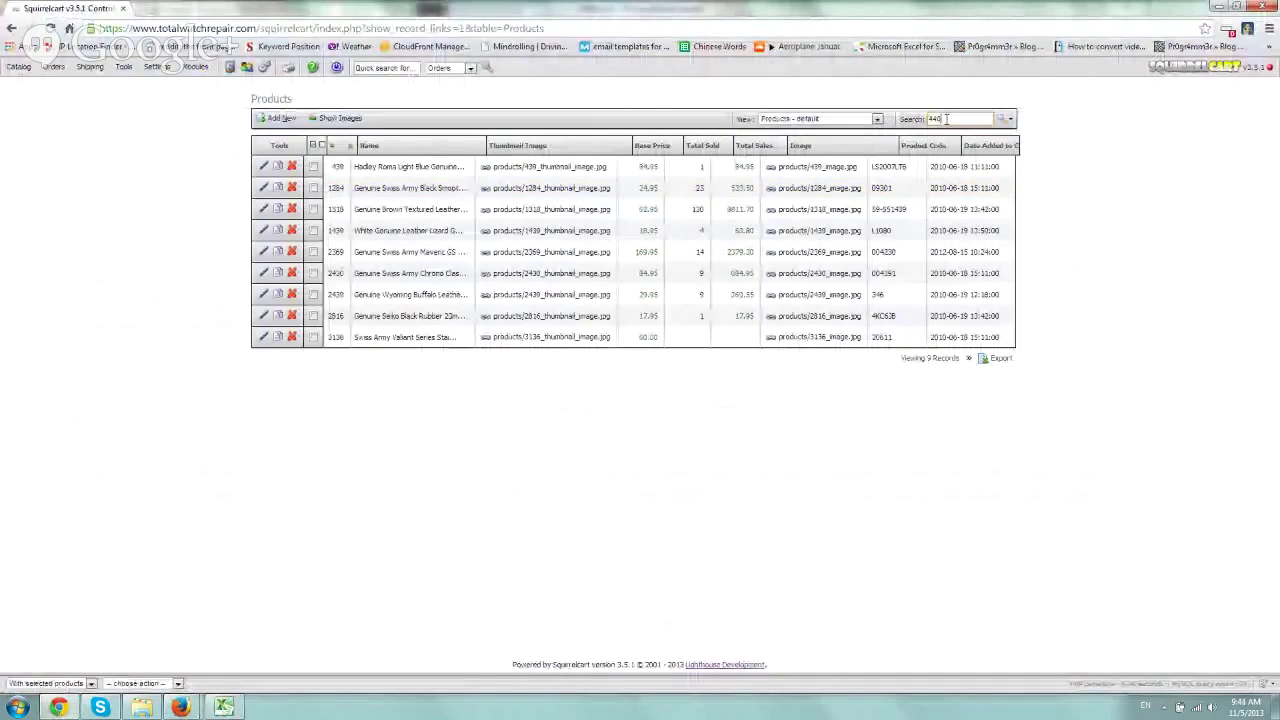
{"action": "key", "text": "Return"}
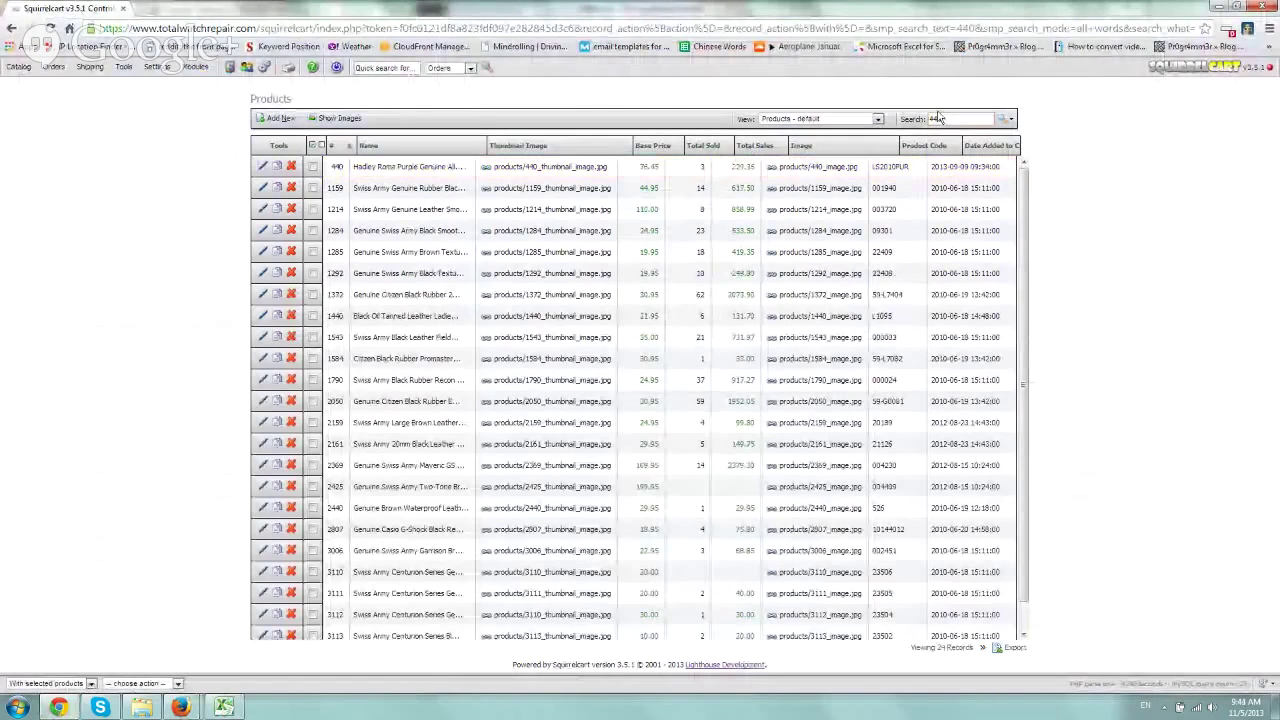
Open product 440 for editing and tick Purple among its colour options
{"action": "left_click", "coordinate": [338, 170]}
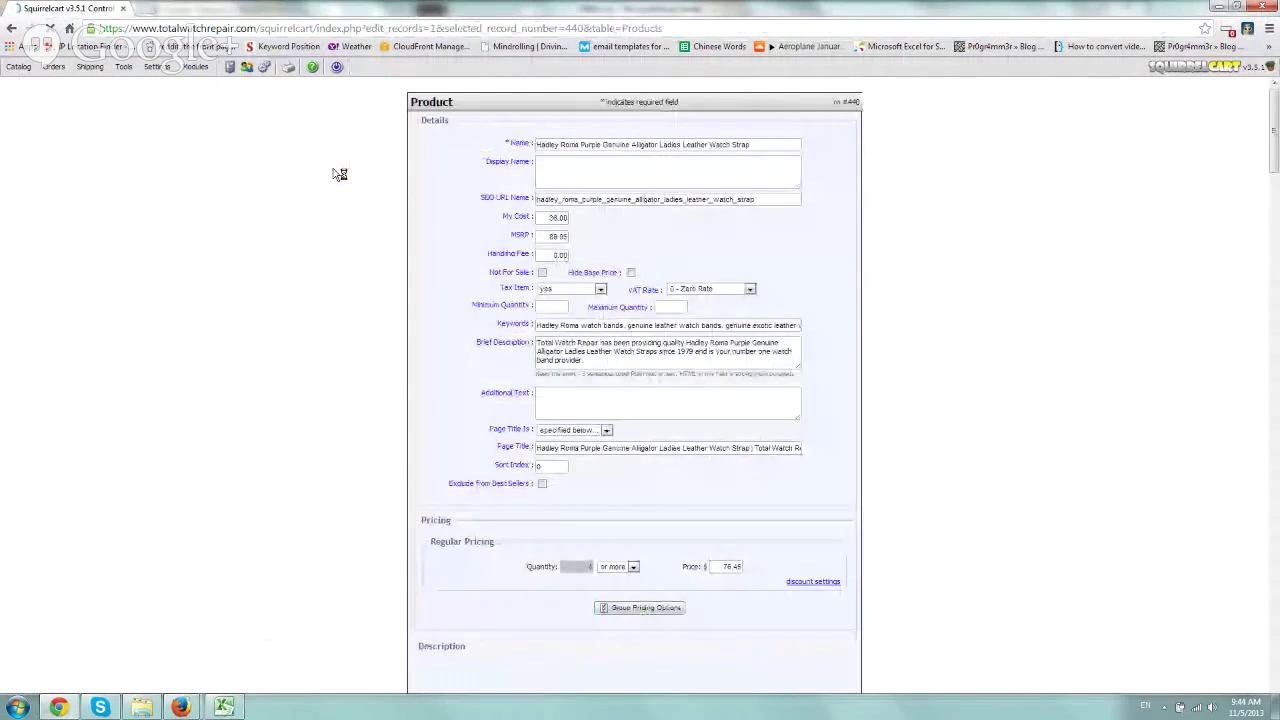
{"action": "scroll", "coordinate": [336, 182], "scroll_direction": "down", "scroll_amount": 2}
{"action": "scroll", "coordinate": [336, 182], "scroll_direction": "down", "scroll_amount": 2}
{"action": "scroll", "coordinate": [336, 182], "scroll_direction": "down", "scroll_amount": 5}
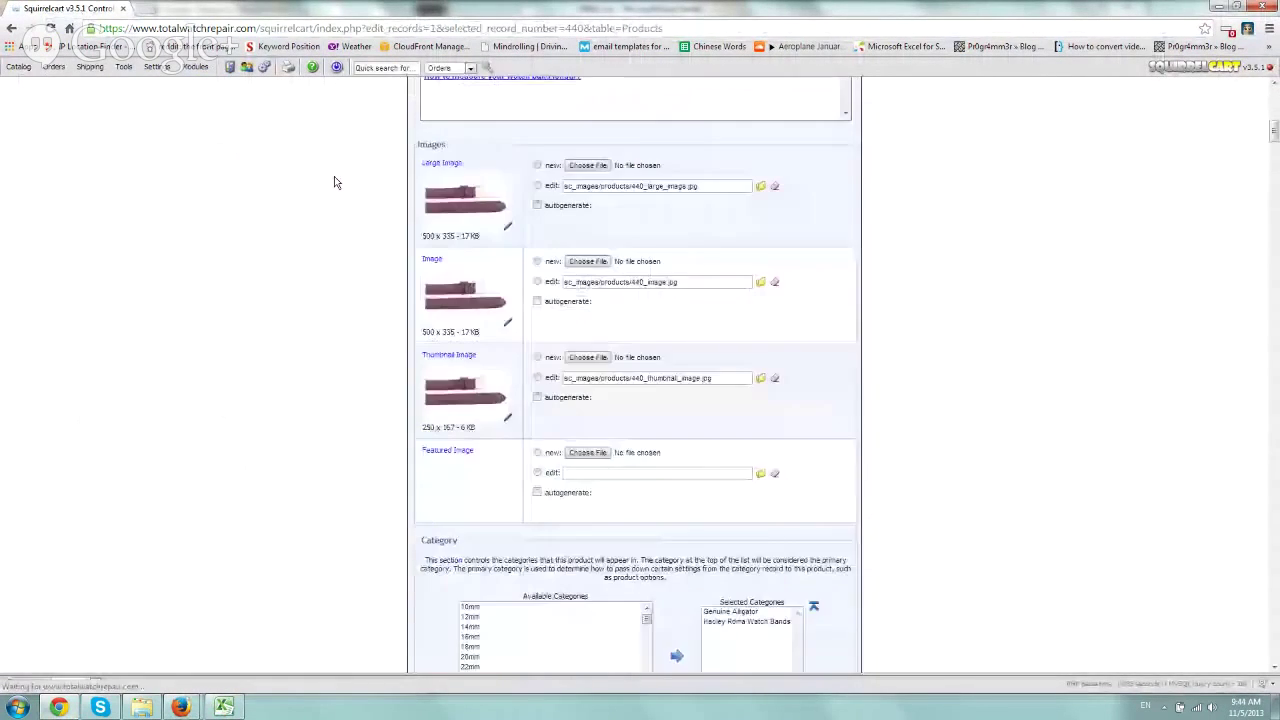
{"action": "scroll", "coordinate": [336, 182], "scroll_direction": "down", "scroll_amount": 3}
{"action": "scroll", "coordinate": [336, 182], "scroll_direction": "down", "scroll_amount": 3}
{"action": "scroll", "coordinate": [336, 182], "scroll_direction": "down", "scroll_amount": 3}
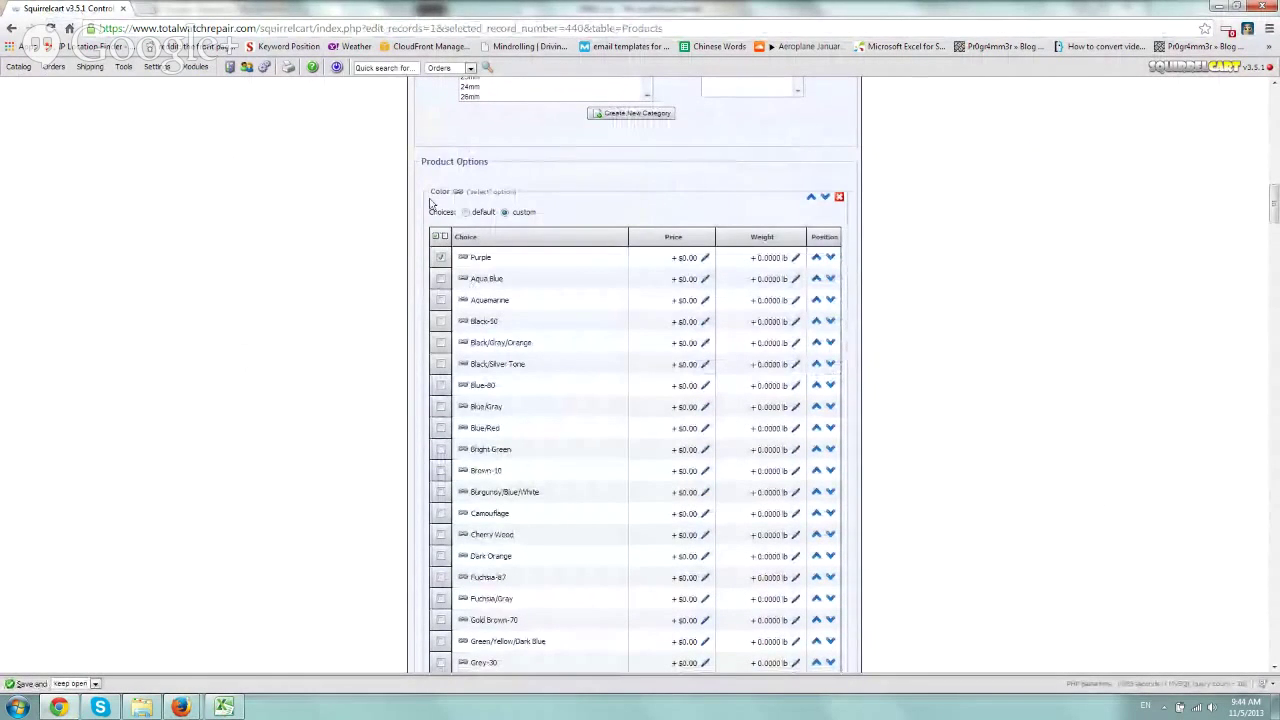
{"action": "left_click", "coordinate": [440, 258]}
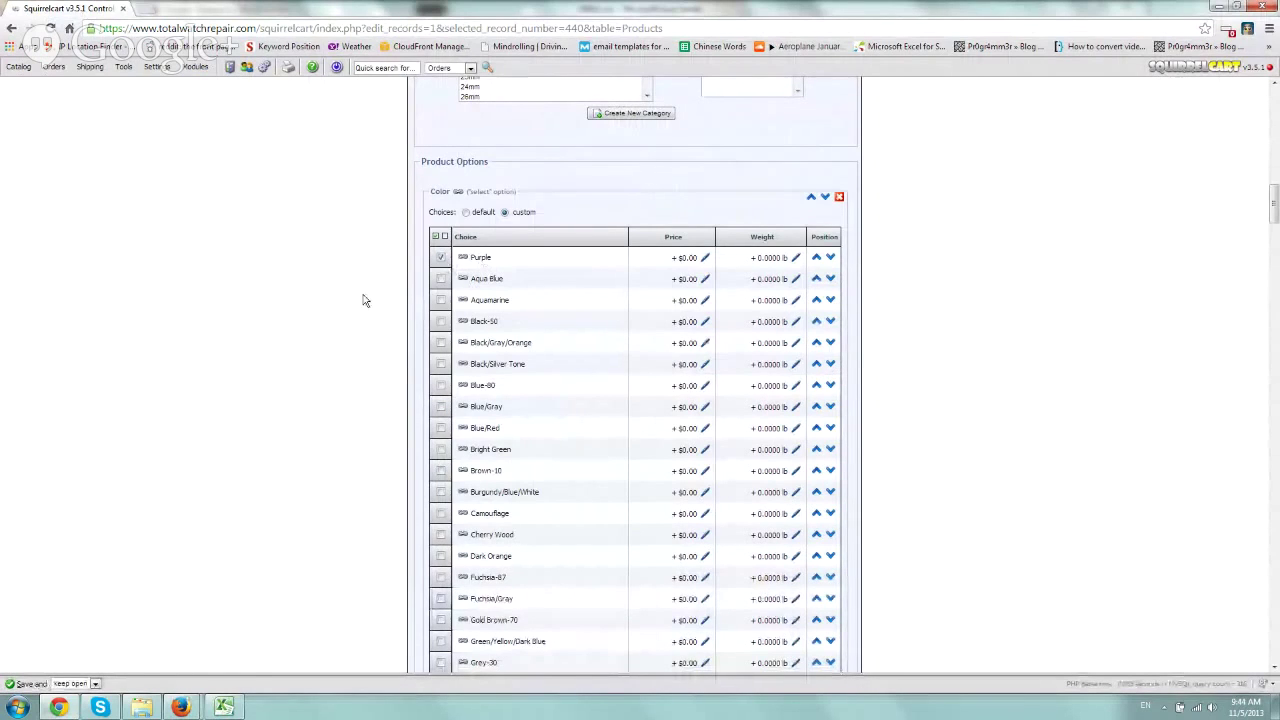
Review product 440's remaining options, with 16mm, 18mm and 20mm sizes, and return to Excel
{"action": "scroll", "coordinate": [365, 300], "scroll_direction": "down", "scroll_amount": 2}
{"action": "scroll", "coordinate": [365, 300], "scroll_direction": "down", "scroll_amount": 4}
{"action": "scroll", "coordinate": [365, 300], "scroll_direction": "down", "scroll_amount": 4}
{"action": "scroll", "coordinate": [365, 300], "scroll_direction": "down", "scroll_amount": 4}
{"action": "scroll", "coordinate": [365, 300], "scroll_direction": "down", "scroll_amount": 4}
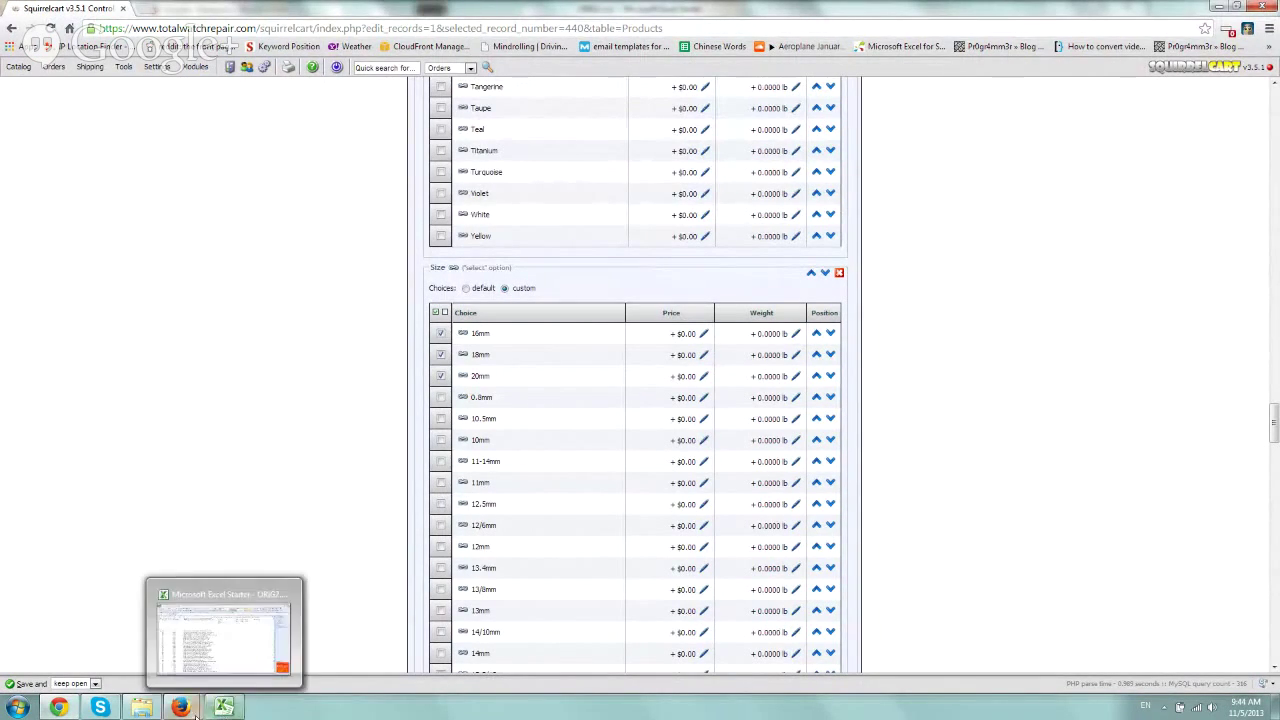
{"action": "mouse_move", "coordinate": [223, 708]}
{"action": "left_click", "coordinate": [230, 708]}
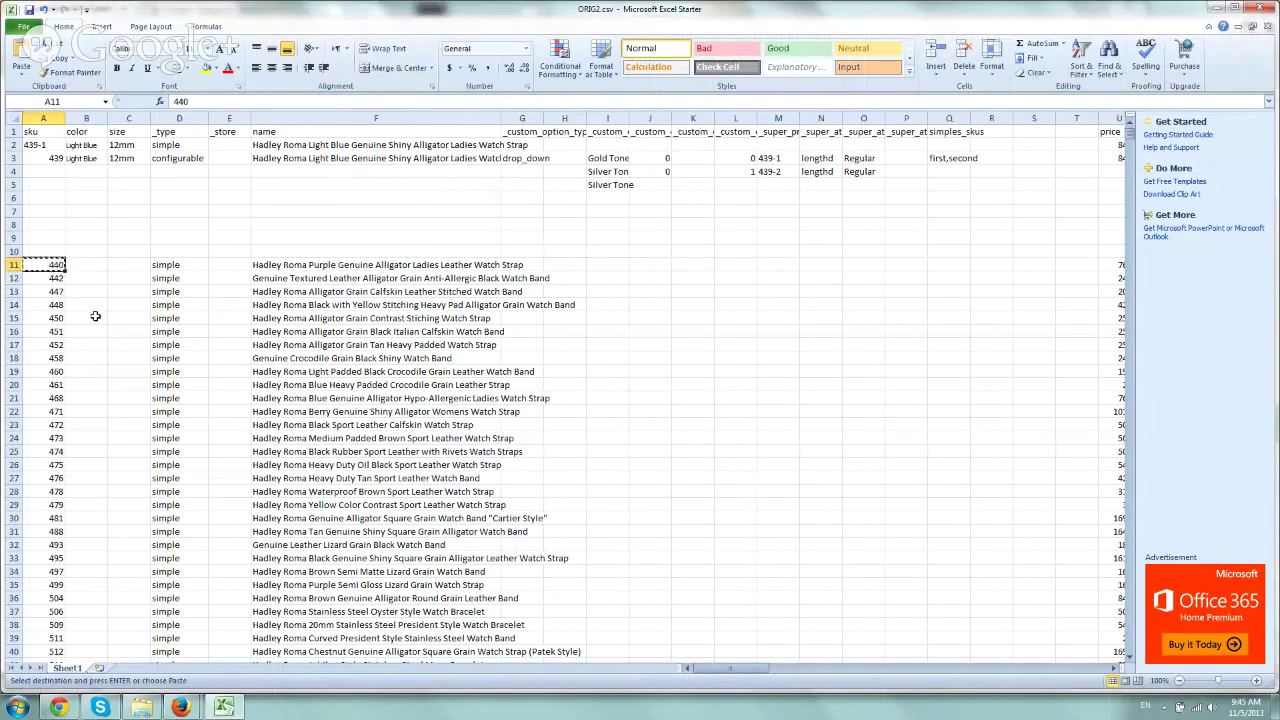
Return to the CSV spreadsheet and cancel the pending copy of SKU 440
{"action": "left_click", "coordinate": [58, 707]}
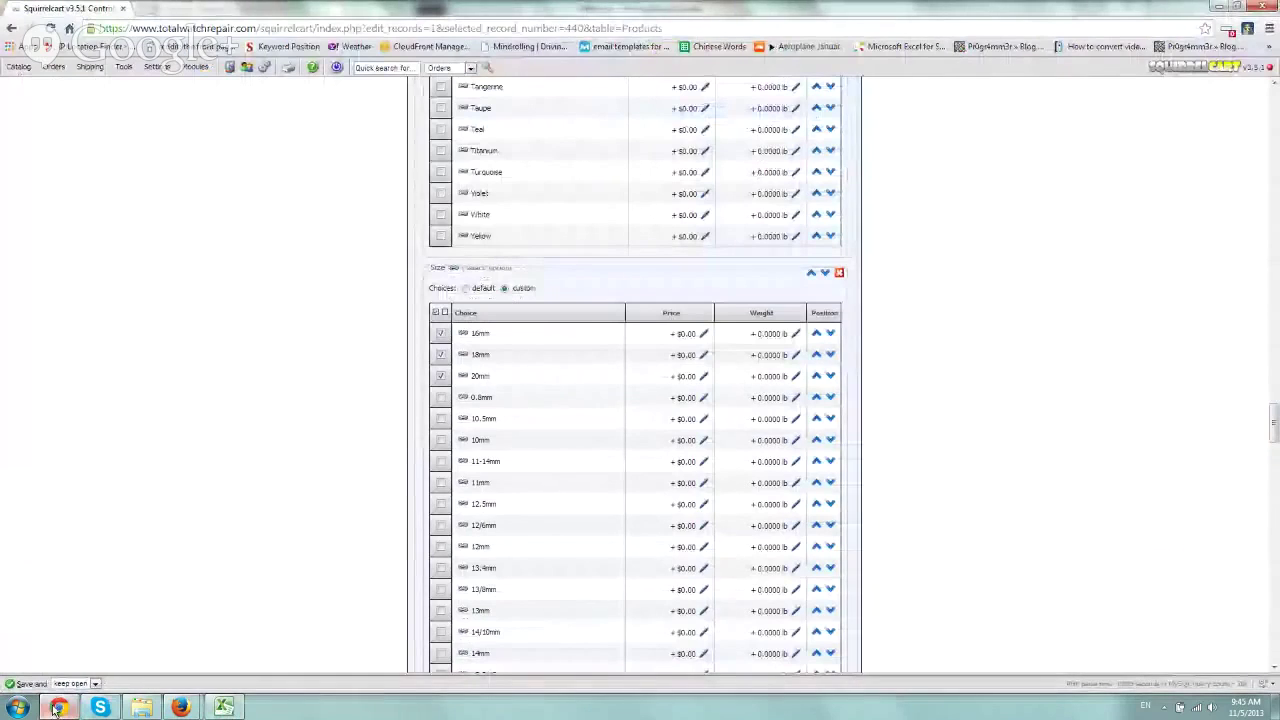
{"action": "left_click", "coordinate": [58, 707]}
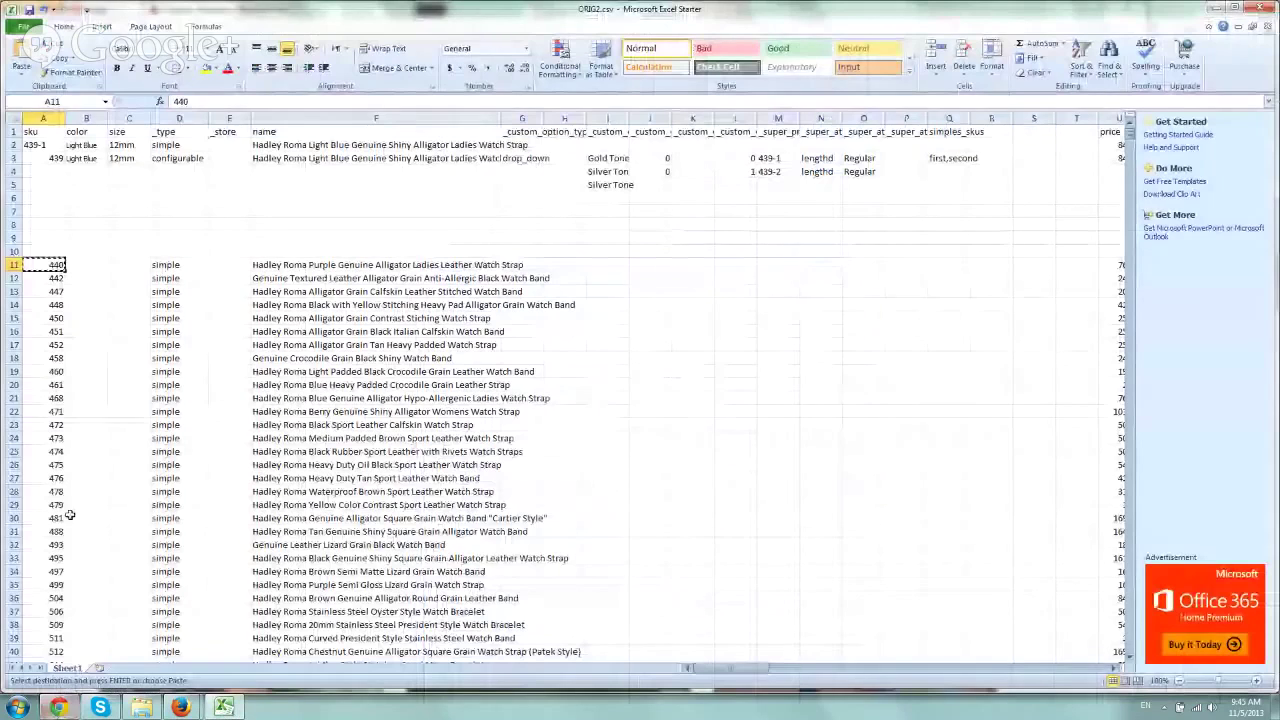
{"action": "right_click", "coordinate": [16, 278]}
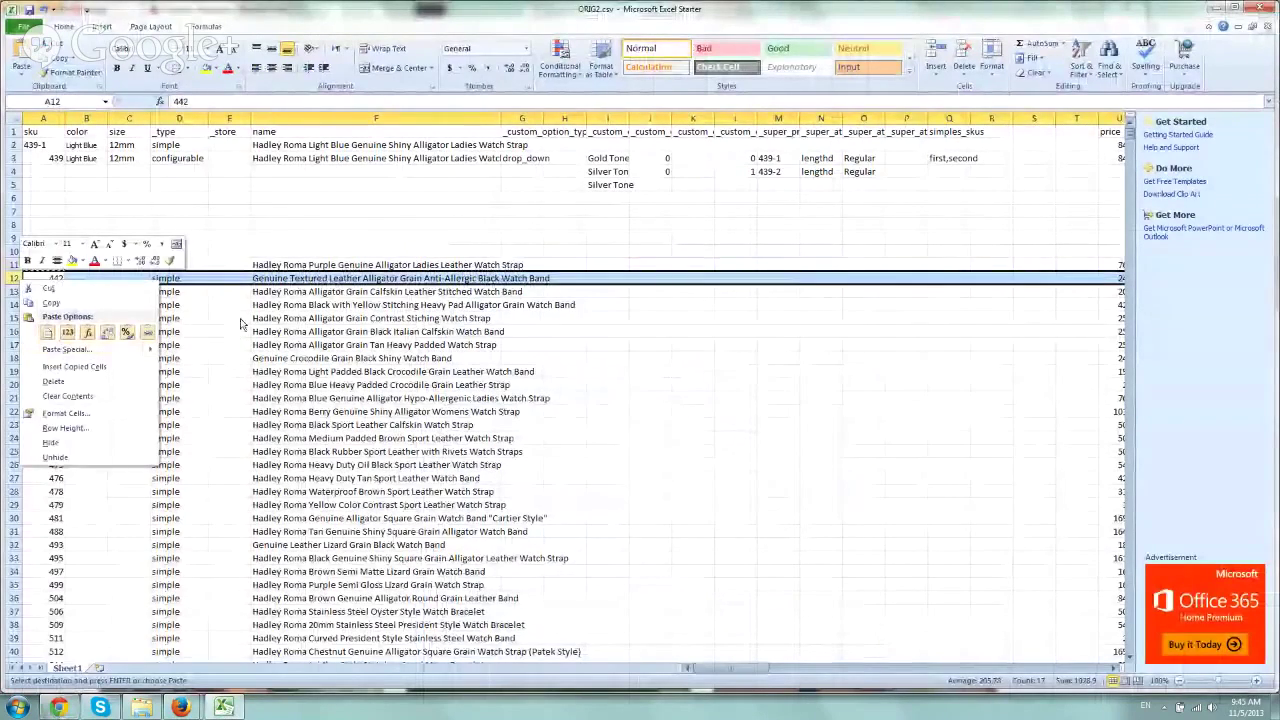
{"action": "left_click", "coordinate": [16, 278]}
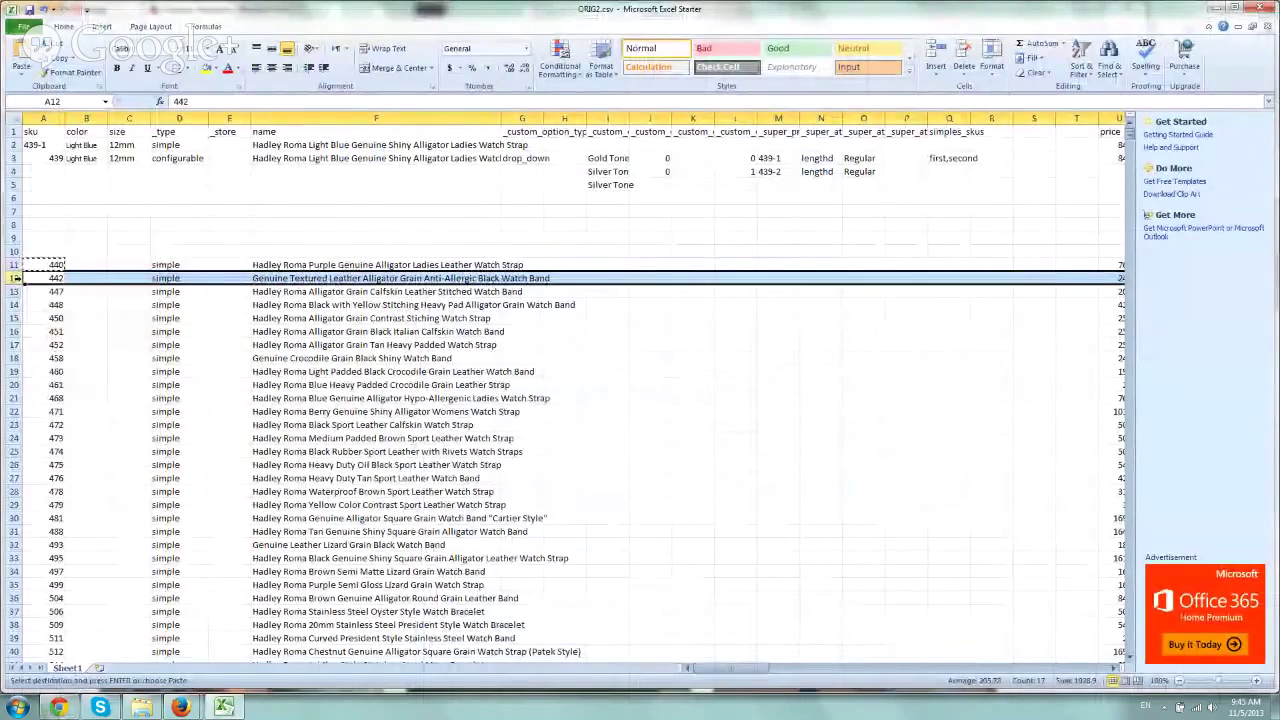
{"action": "left_click", "coordinate": [55, 264]}
{"action": "key", "text": "Escape"}
Insert blank rows at row 12, directly beneath the 440 row
{"action": "left_click", "coordinate": [18, 279]}
{"action": "right_click", "coordinate": [19, 280]}
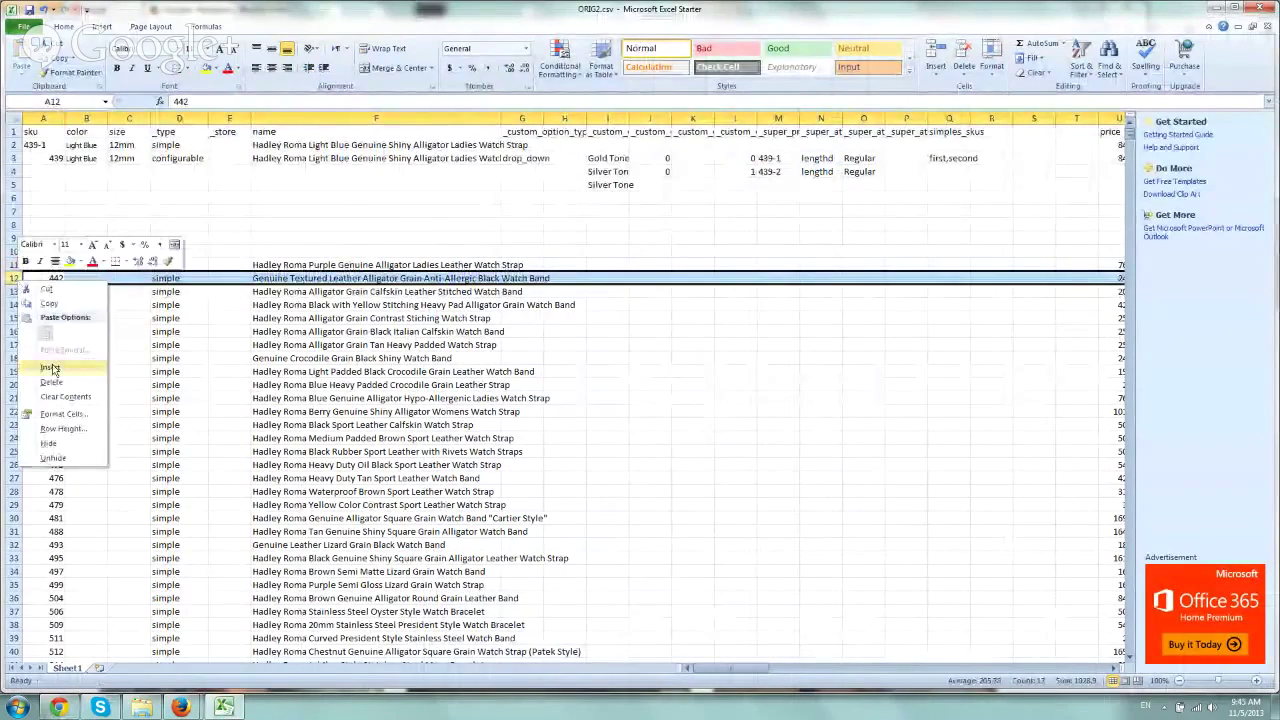
{"action": "left_click", "coordinate": [50, 368]}
{"action": "right_click", "coordinate": [18, 280]}
{"action": "left_click", "coordinate": [50, 368]}
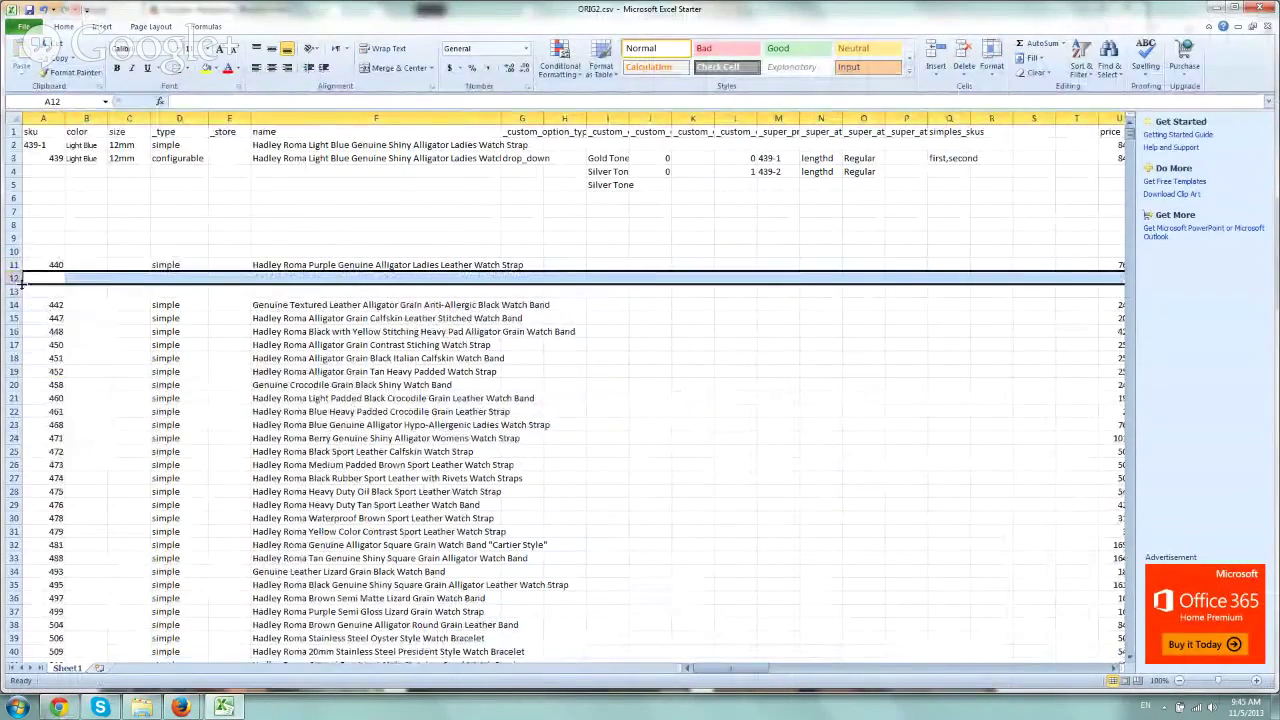
{"action": "right_click", "coordinate": [15, 279]}
{"action": "left_click", "coordinate": [45, 366]}
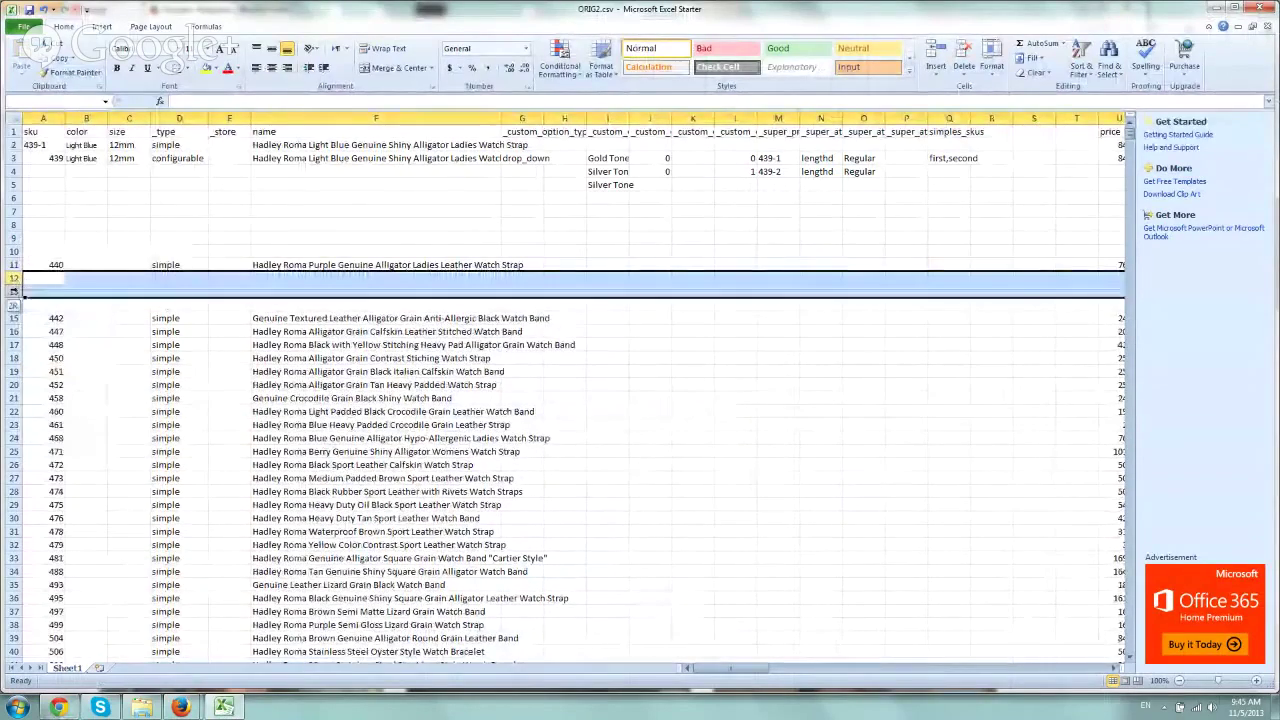
{"action": "right_click", "coordinate": [14, 290]}
{"action": "left_click", "coordinate": [45, 372]}
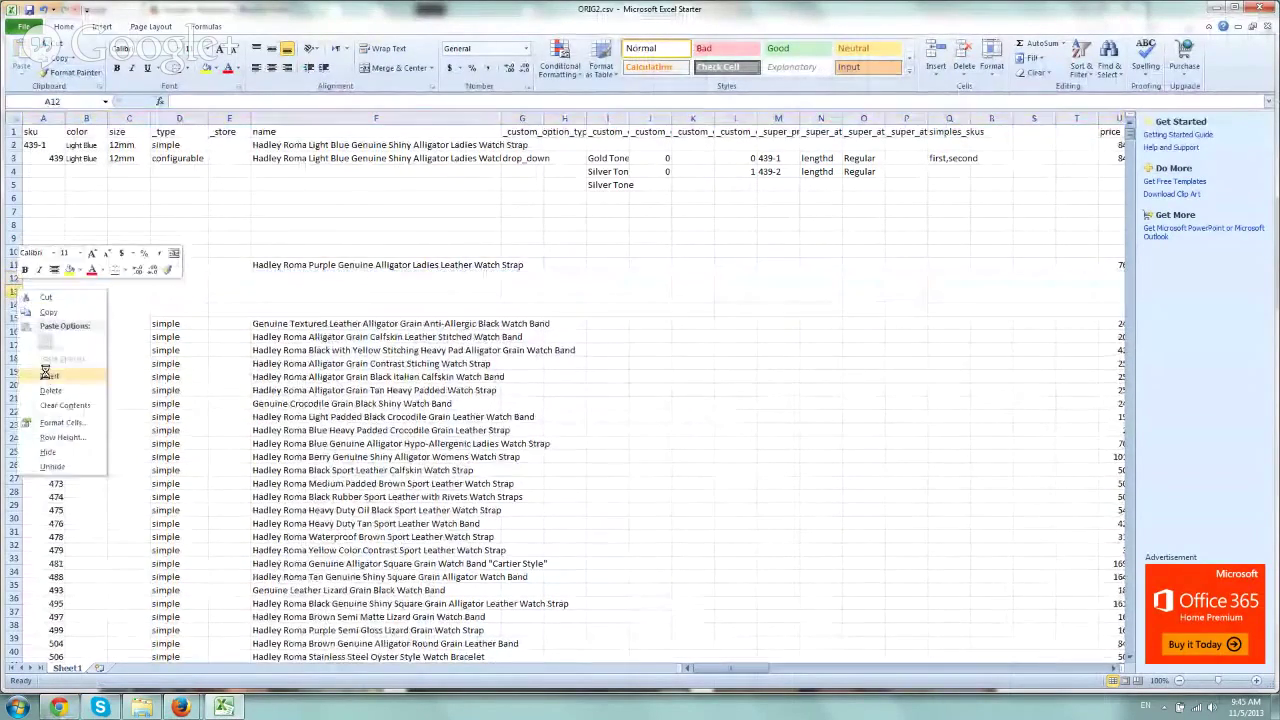
{"action": "left_click", "coordinate": [179, 330]}
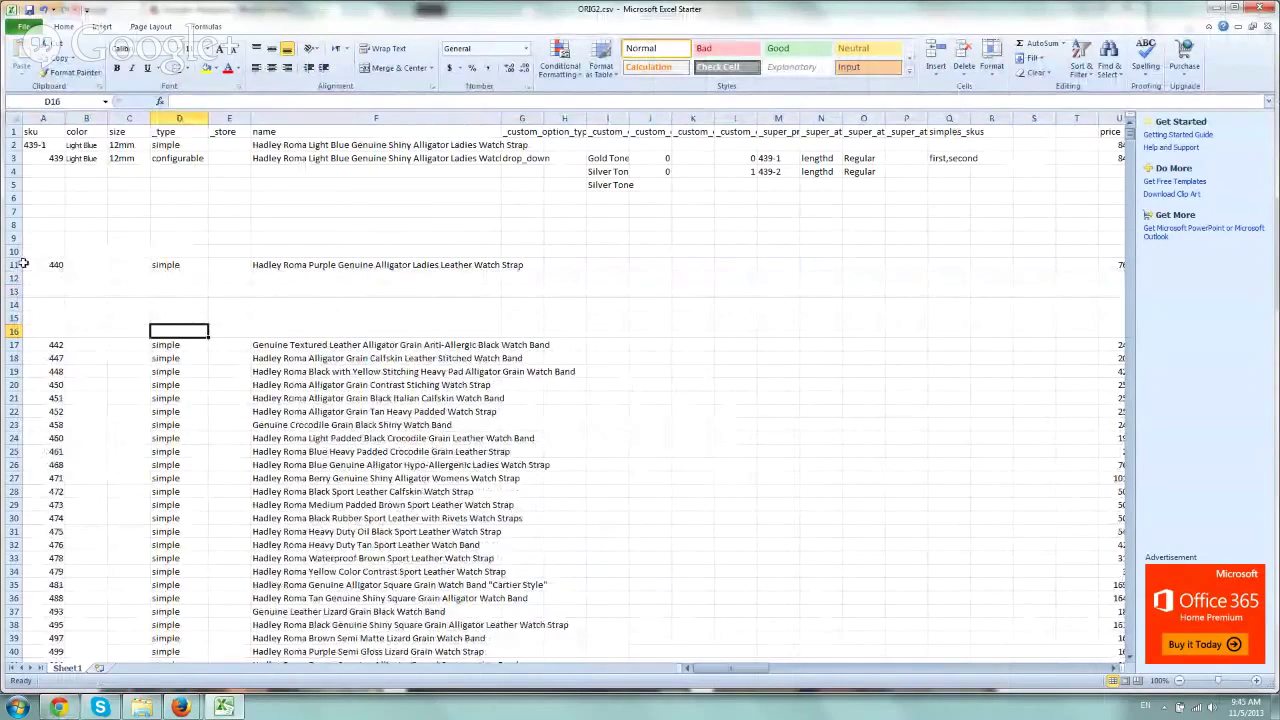
Copy the 440 row into rows 12, 13 and 14
{"action": "left_click", "coordinate": [14, 264]}
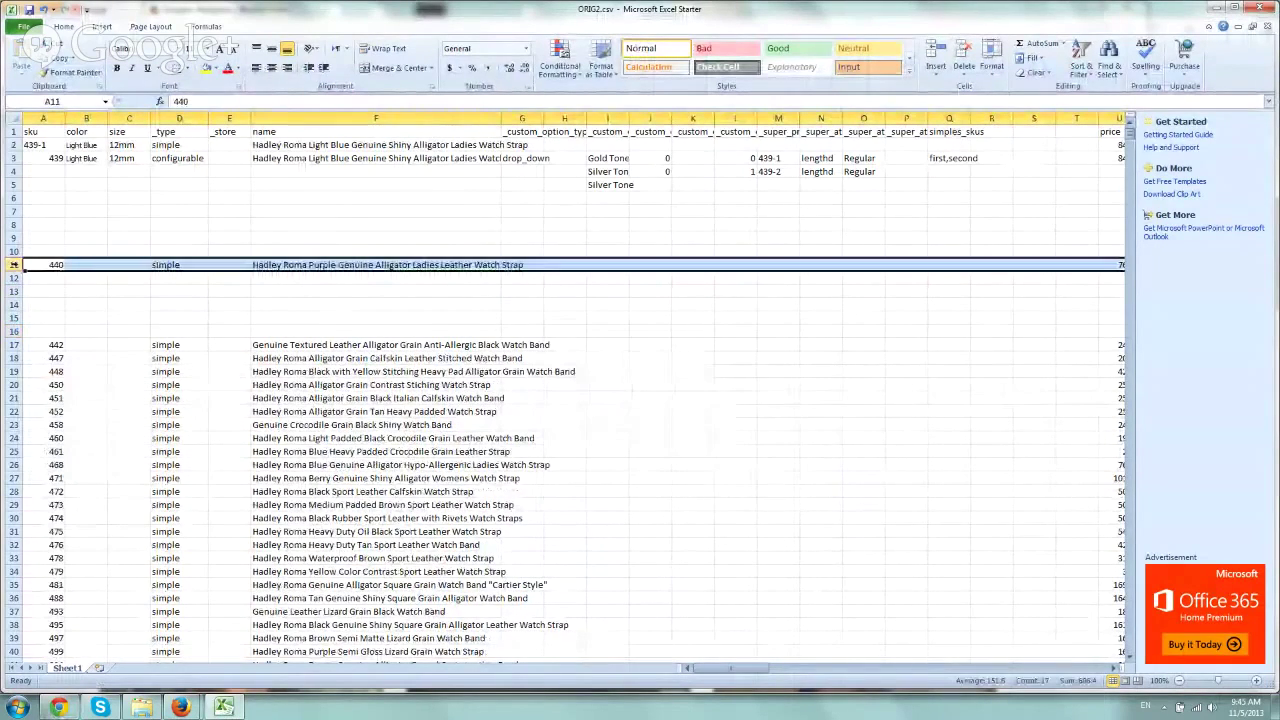
{"action": "key", "text": "ctrl+c"}
{"action": "left_click", "coordinate": [14, 278]}
{"action": "key", "text": "ctrl+v"}
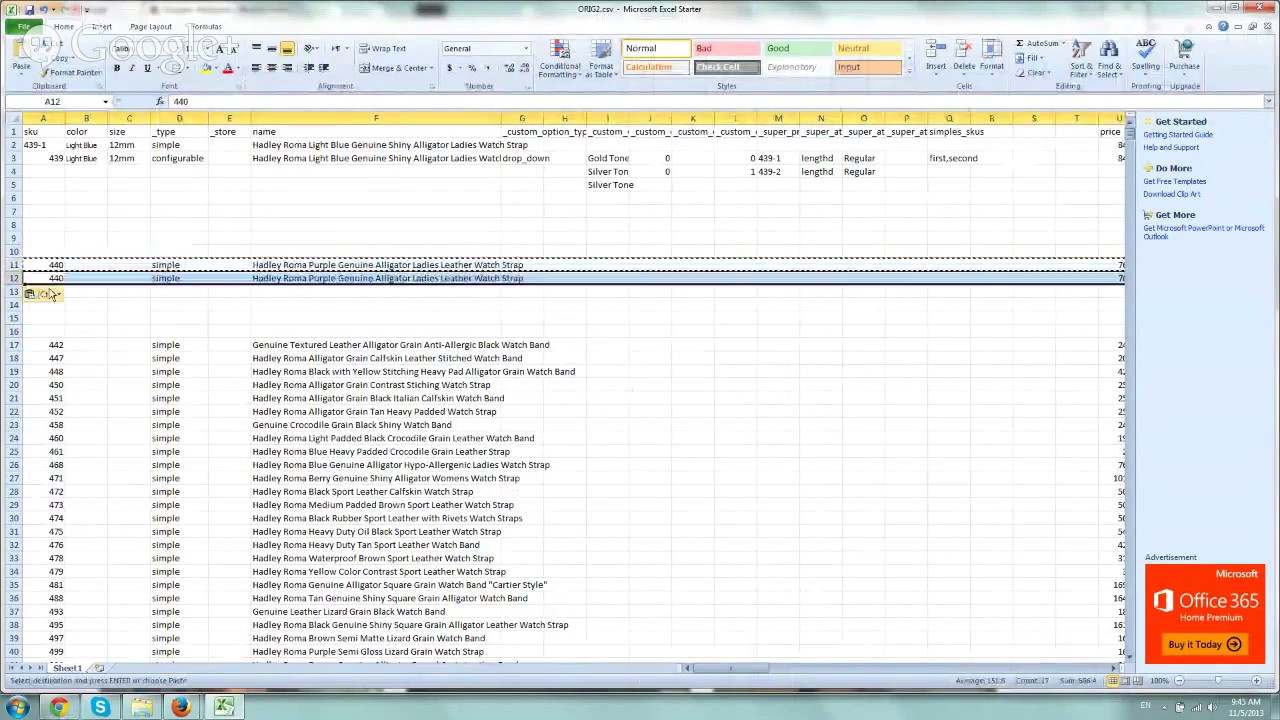
{"action": "left_click", "coordinate": [60, 291]}
{"action": "key", "text": "ctrl+v"}
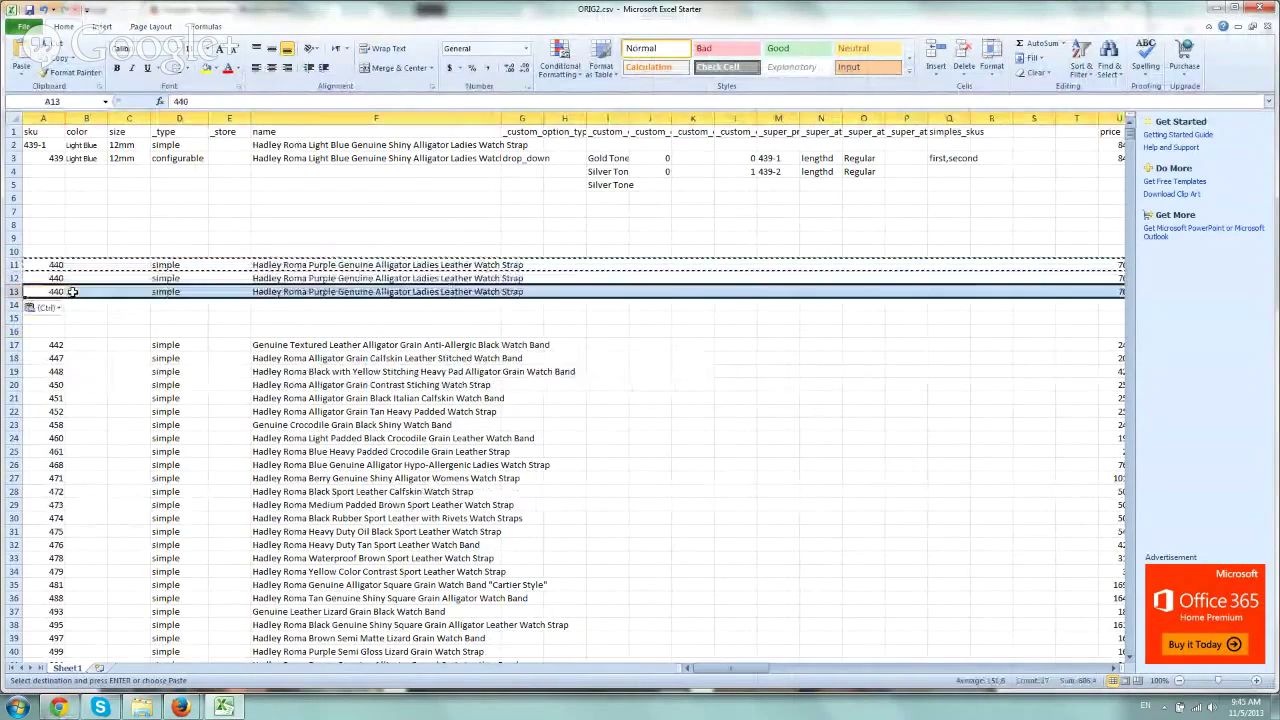
{"action": "key", "text": "Down"}
{"action": "key", "text": "ctrl+v"}
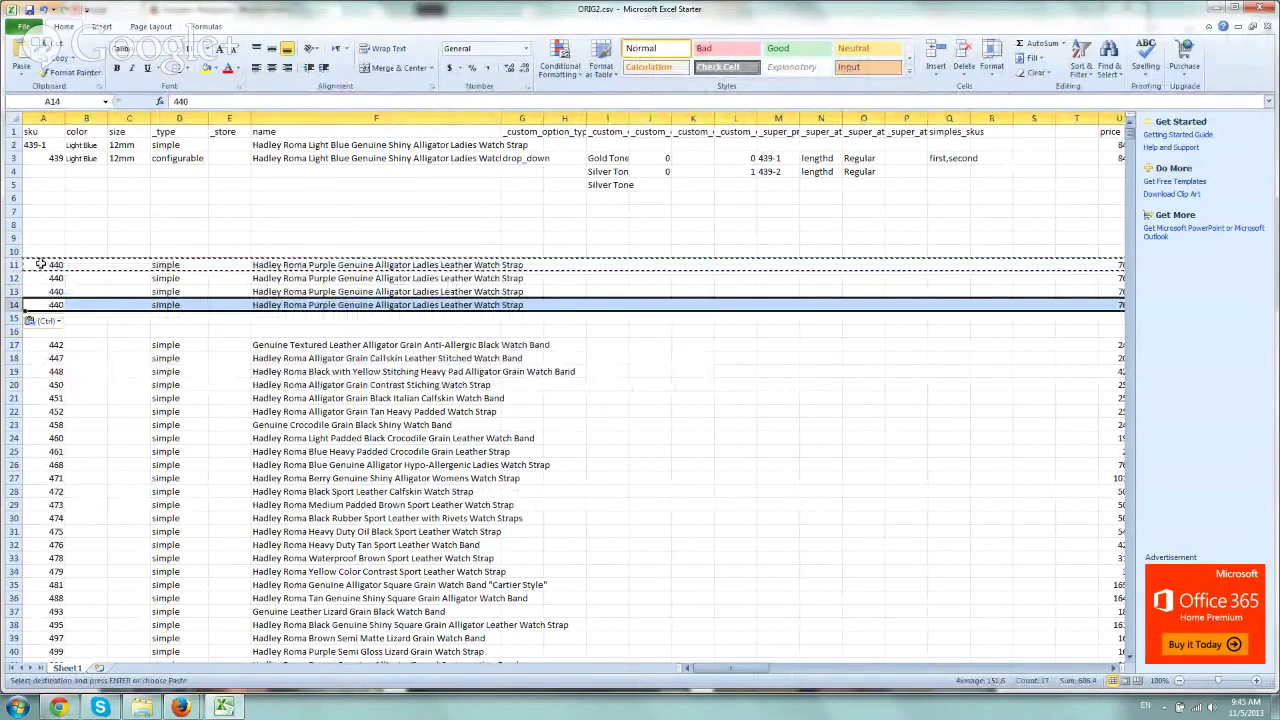
{"action": "left_click_drag", "start_coordinate": [14, 264], "coordinate": [14, 291]}
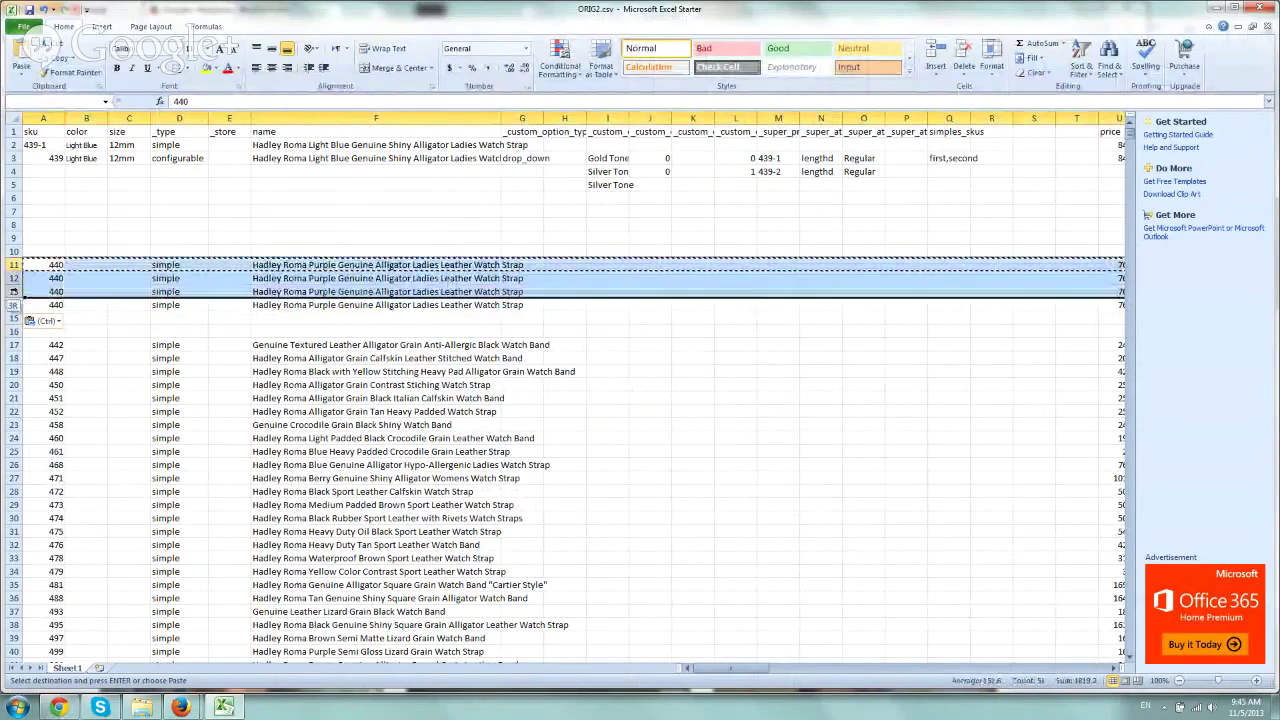
Set D14's type to configurable by copying the value from D3
{"action": "left_click", "coordinate": [160, 303]}
{"action": "type", "text": "configruable"}
{"action": "key", "text": "Return"}
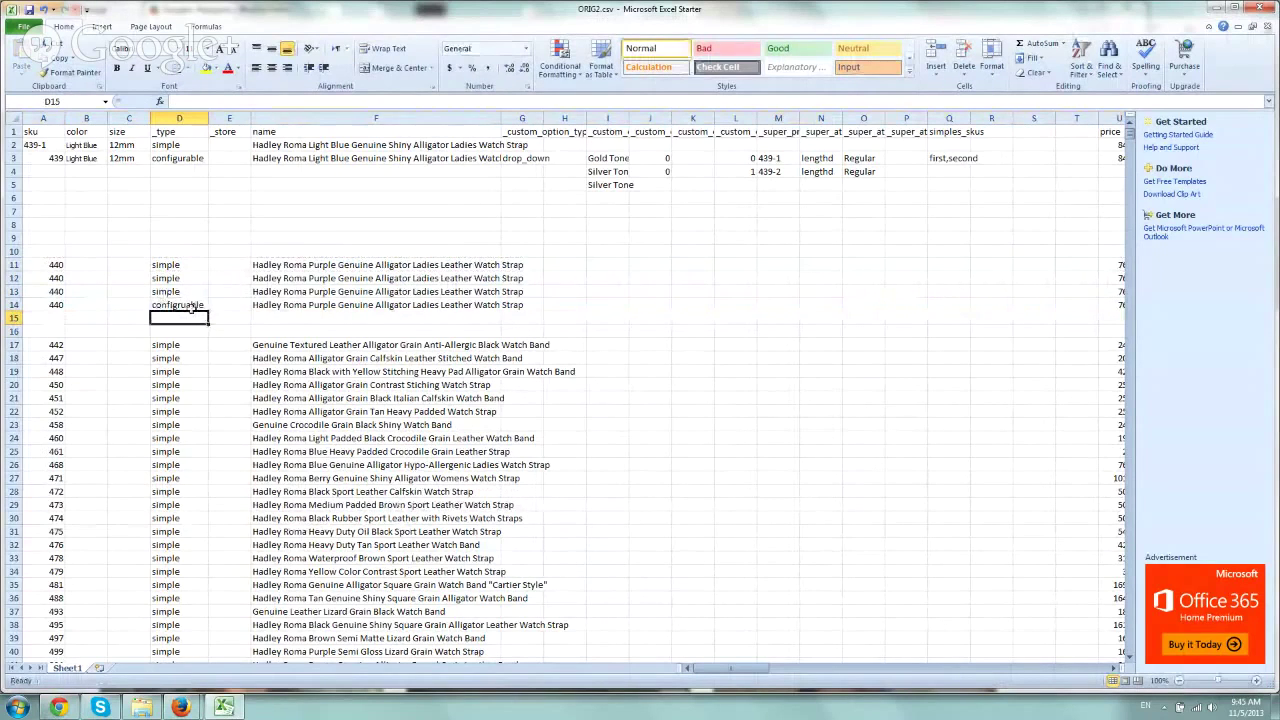
{"action": "left_click", "coordinate": [195, 308]}
{"action": "type", "text": "confi"}
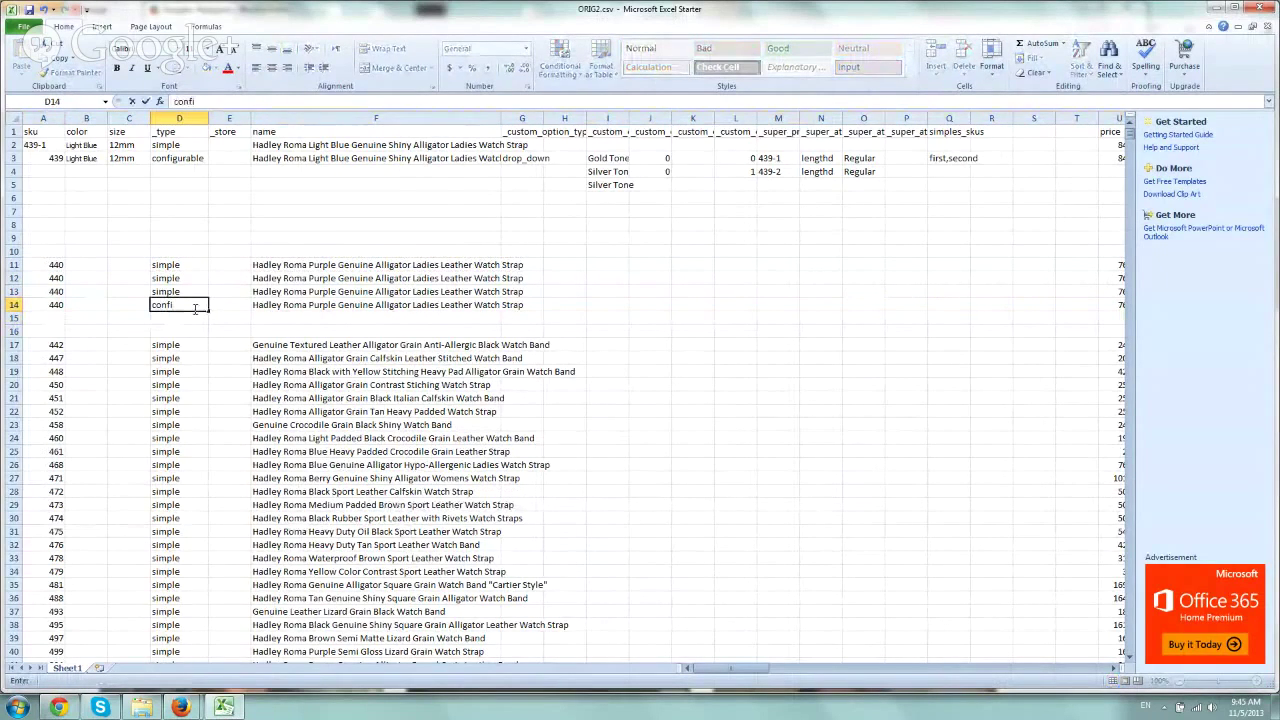
{"action": "left_click", "coordinate": [178, 158]}
{"action": "key", "text": "ctrl+c"}
{"action": "left_click", "coordinate": [180, 304]}
{"action": "key", "text": "ctrl+v"}
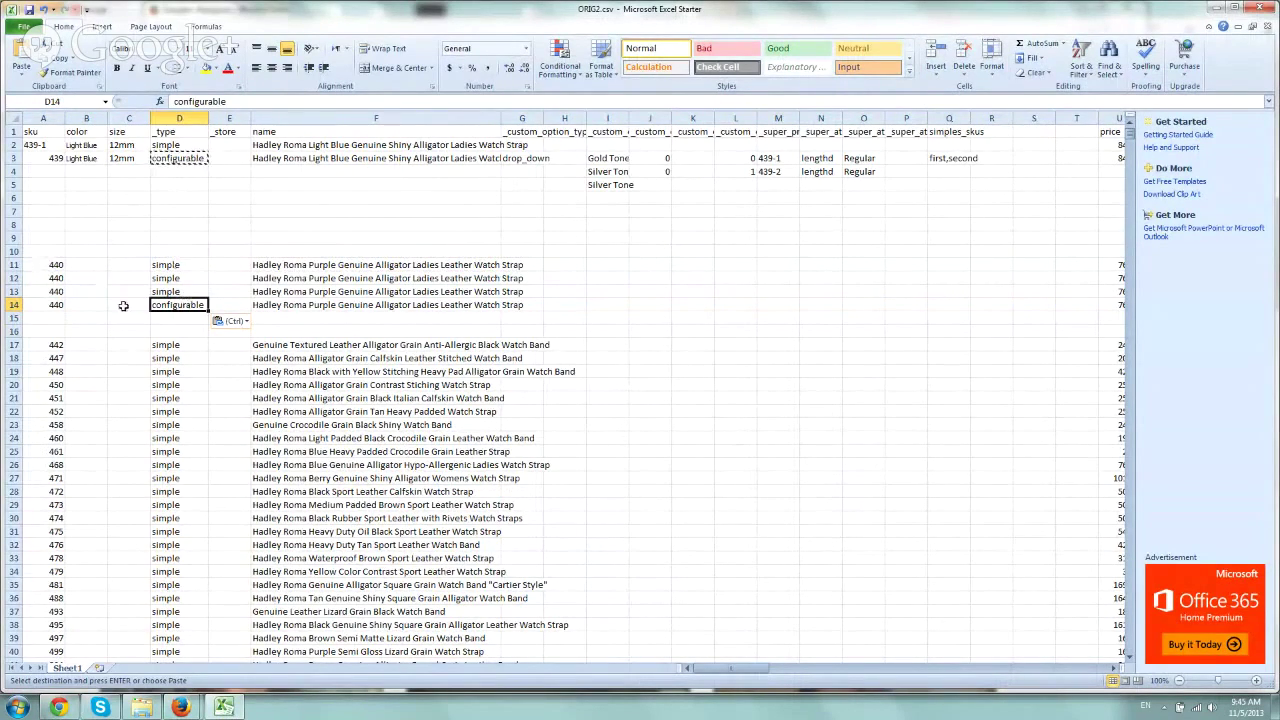
Switch to the store's product page and scroll through it
{"action": "left_click", "coordinate": [59, 707]}
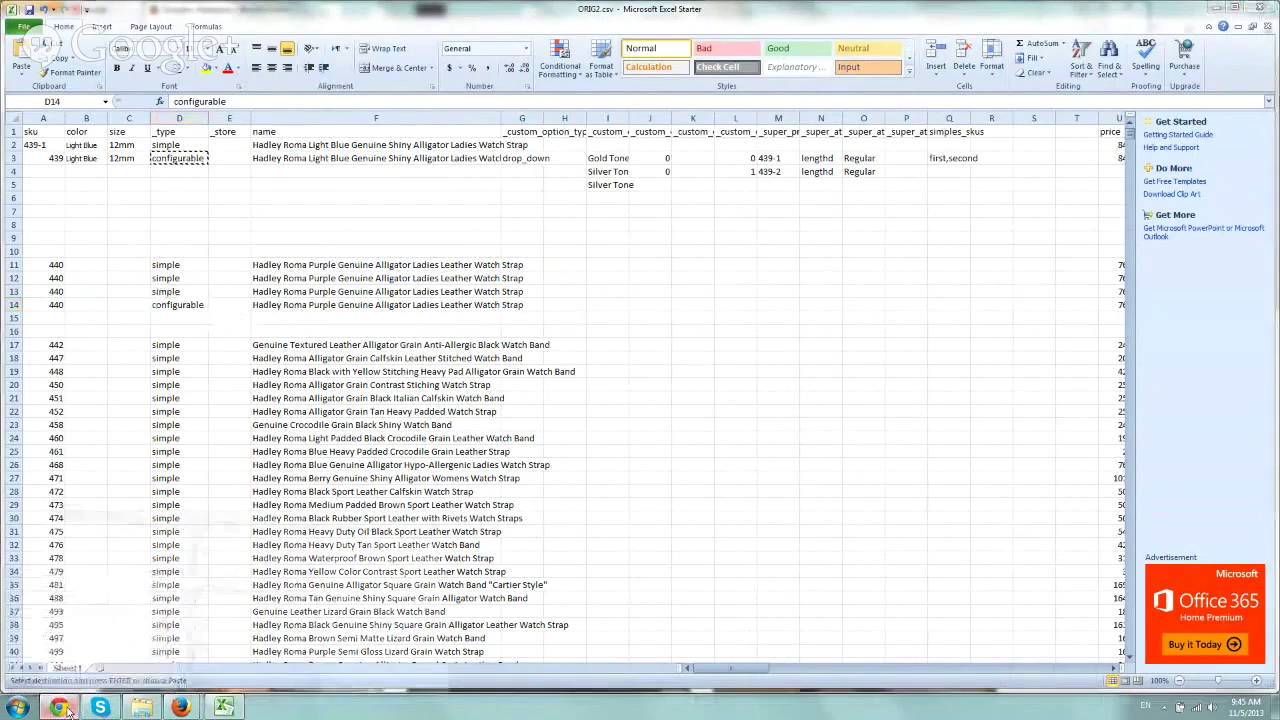
{"action": "scroll", "coordinate": [445, 400], "scroll_direction": "up", "scroll_amount": 5}
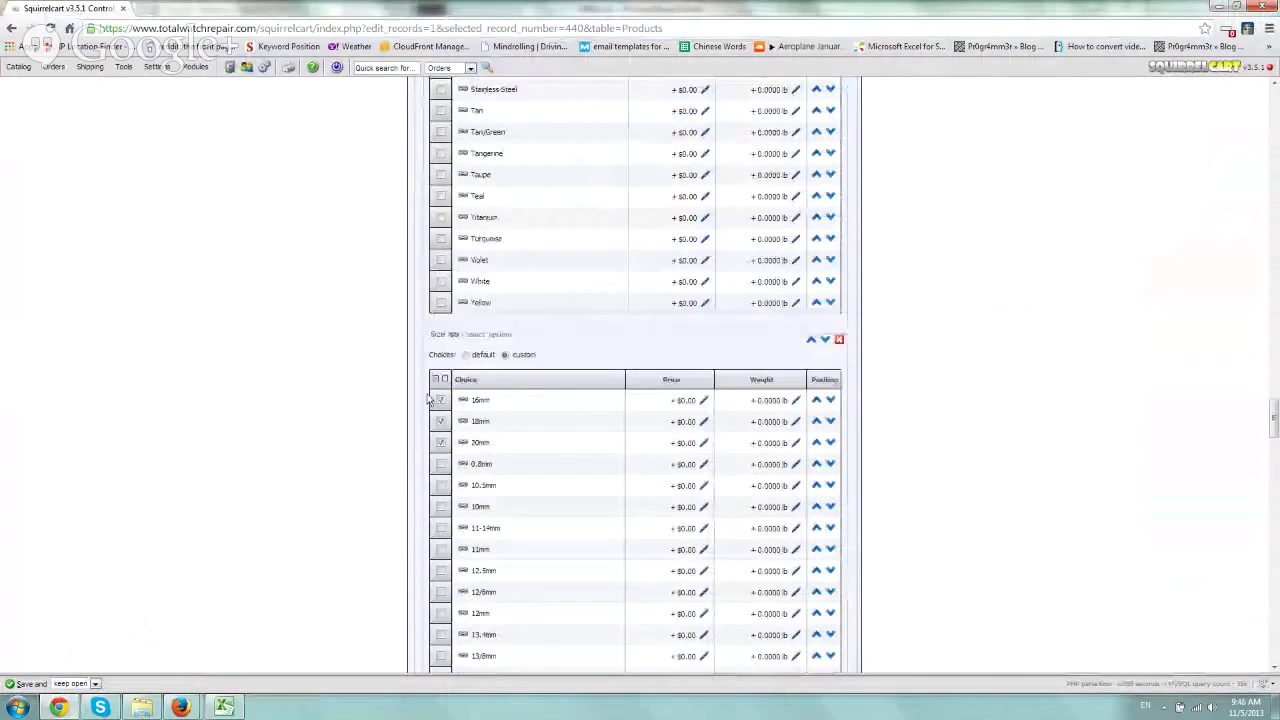
{"action": "scroll", "coordinate": [380, 421], "scroll_direction": "up", "scroll_amount": 7}
{"action": "scroll", "coordinate": [380, 421], "scroll_direction": "up", "scroll_amount": 3}
{"action": "scroll", "coordinate": [380, 421], "scroll_direction": "up", "scroll_amount": 3}
{"action": "scroll", "coordinate": [380, 421], "scroll_direction": "up", "scroll_amount": 3}
{"action": "scroll", "coordinate": [400, 405], "scroll_direction": "down", "scroll_amount": 3}
{"action": "scroll", "coordinate": [417, 393], "scroll_direction": "down", "scroll_amount": 5}
Enter Purple as the colour of the first 440 row in B11
{"action": "left_click", "coordinate": [223, 707]}
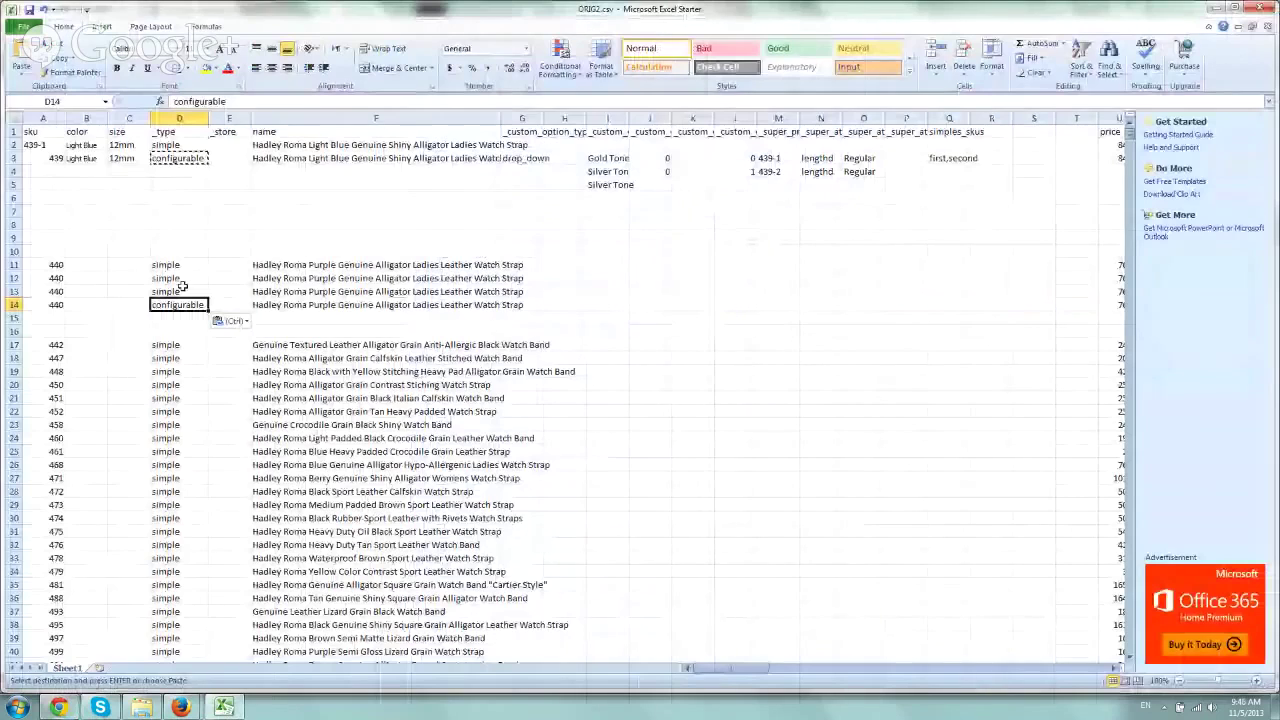
{"action": "left_click", "coordinate": [91, 265]}
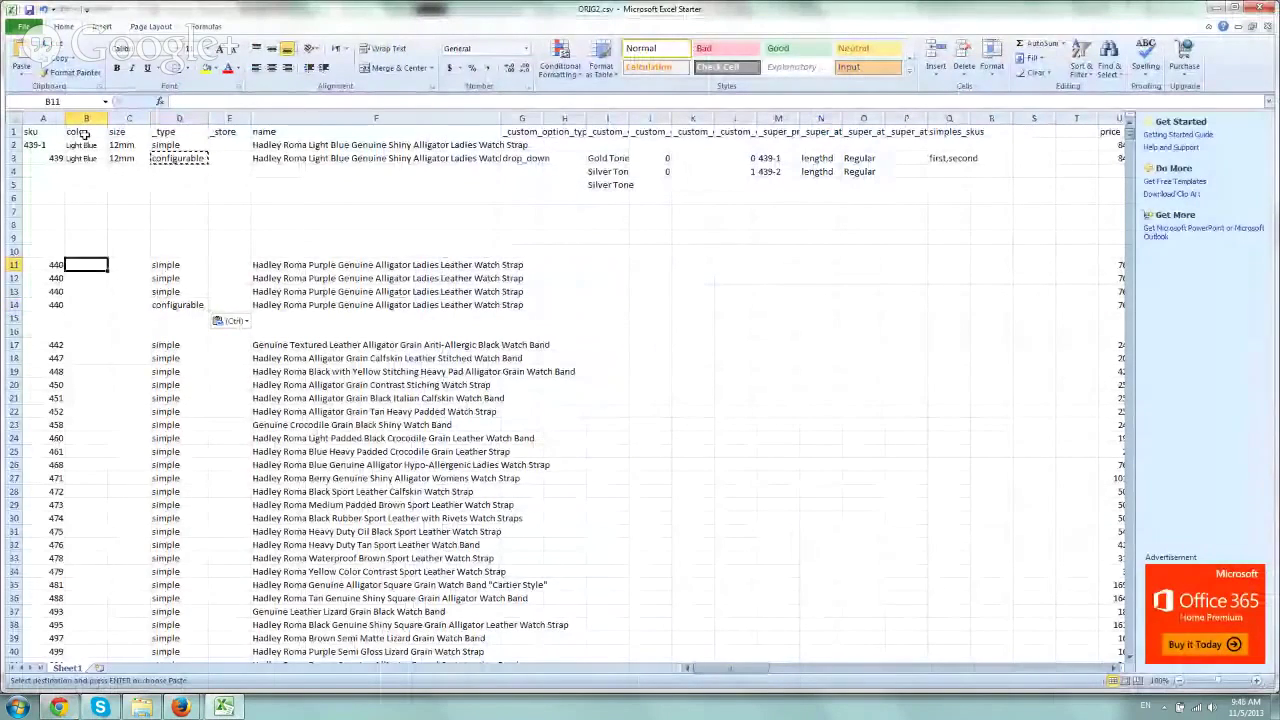
{"action": "key", "text": "F2"}
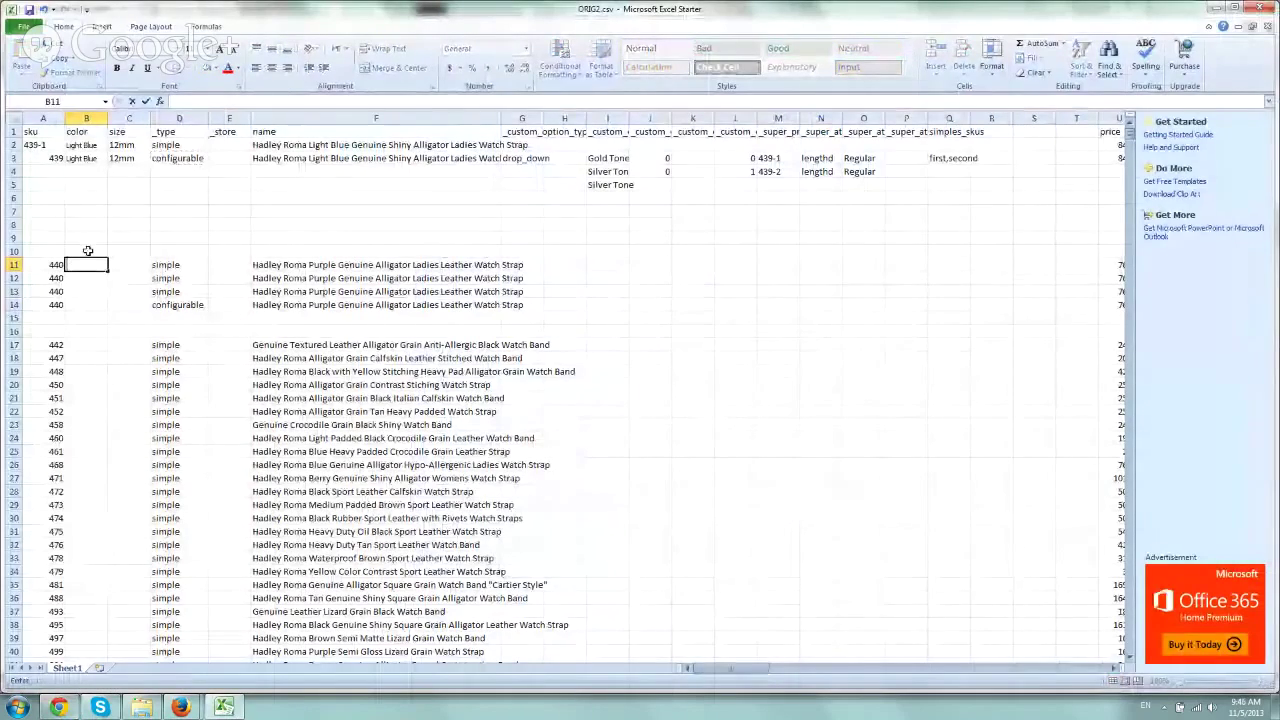
{"action": "left_click", "coordinate": [64, 707]}
{"action": "scroll", "coordinate": [257, 500], "scroll_direction": "up", "scroll_amount": 5}
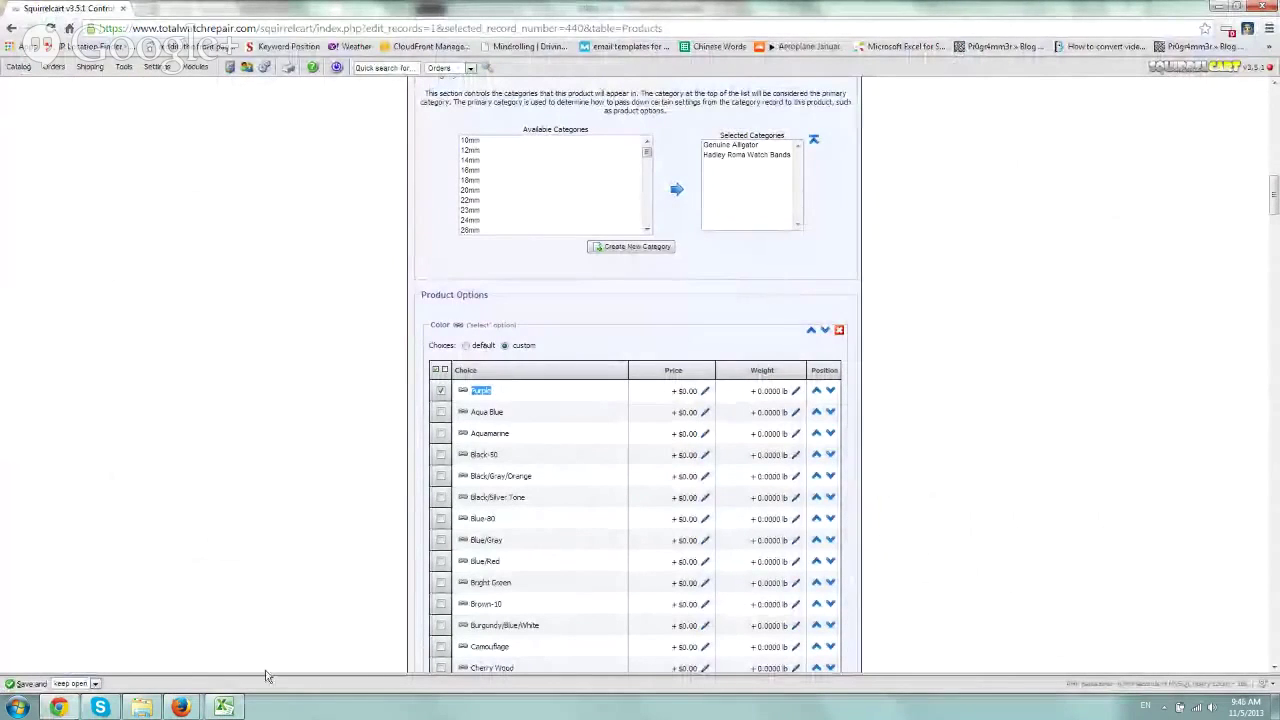
{"action": "left_click", "coordinate": [224, 707]}
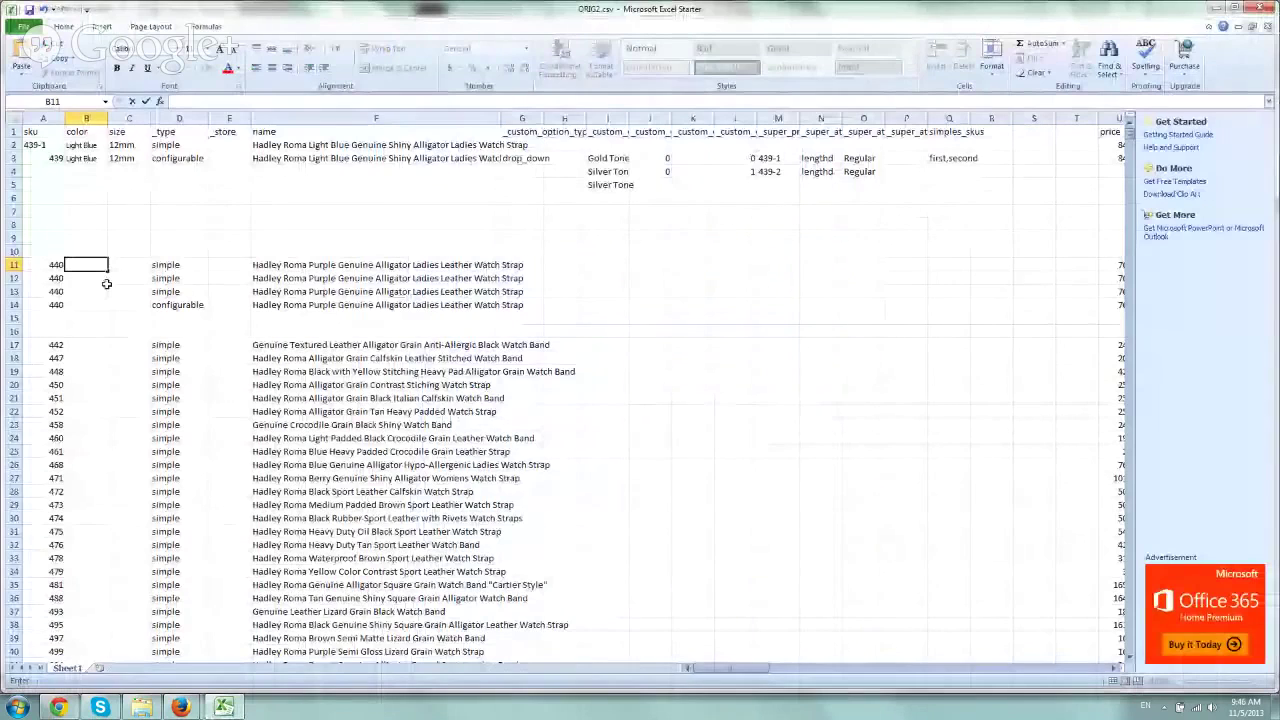
{"action": "type", "text": "Purple"}
{"action": "key", "text": "Return"}
Paste Purple into the other 440 rows and clear the configurable row's colour
{"action": "key", "text": "ctrl+v"}
{"action": "key", "text": "Return"}
{"action": "key", "text": "ctrl+v"}
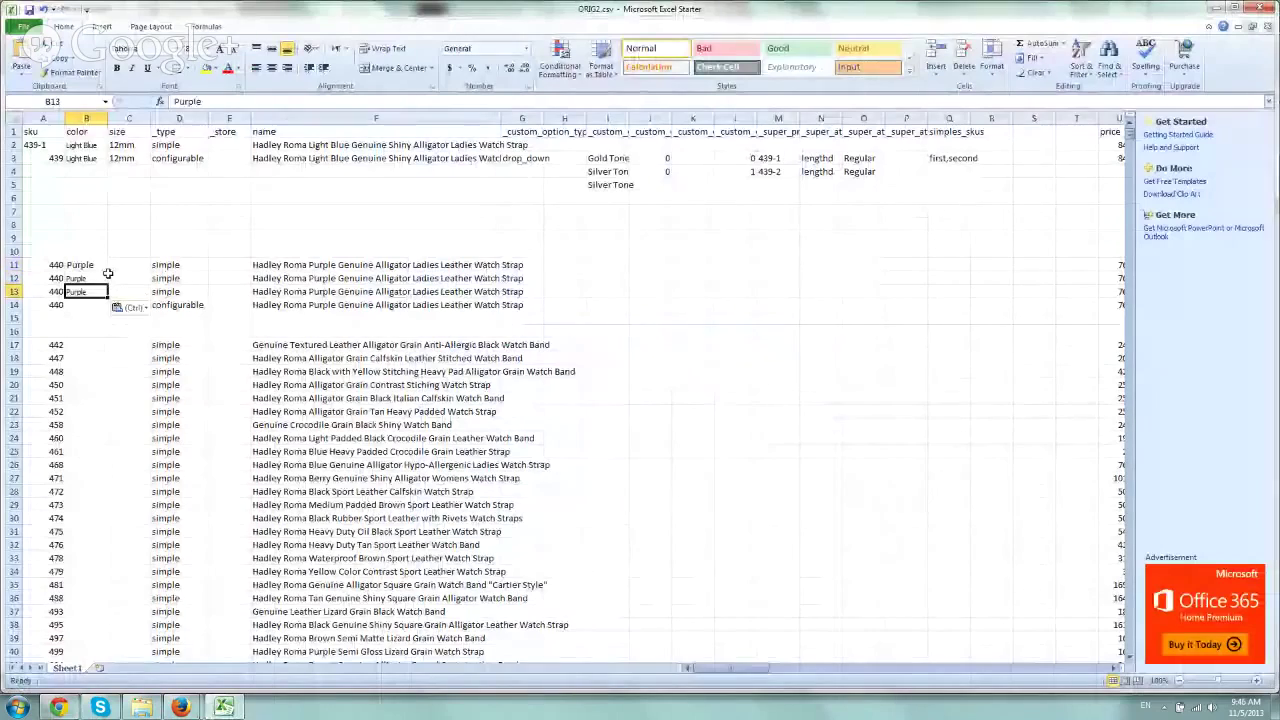
{"action": "key", "text": "Return"}
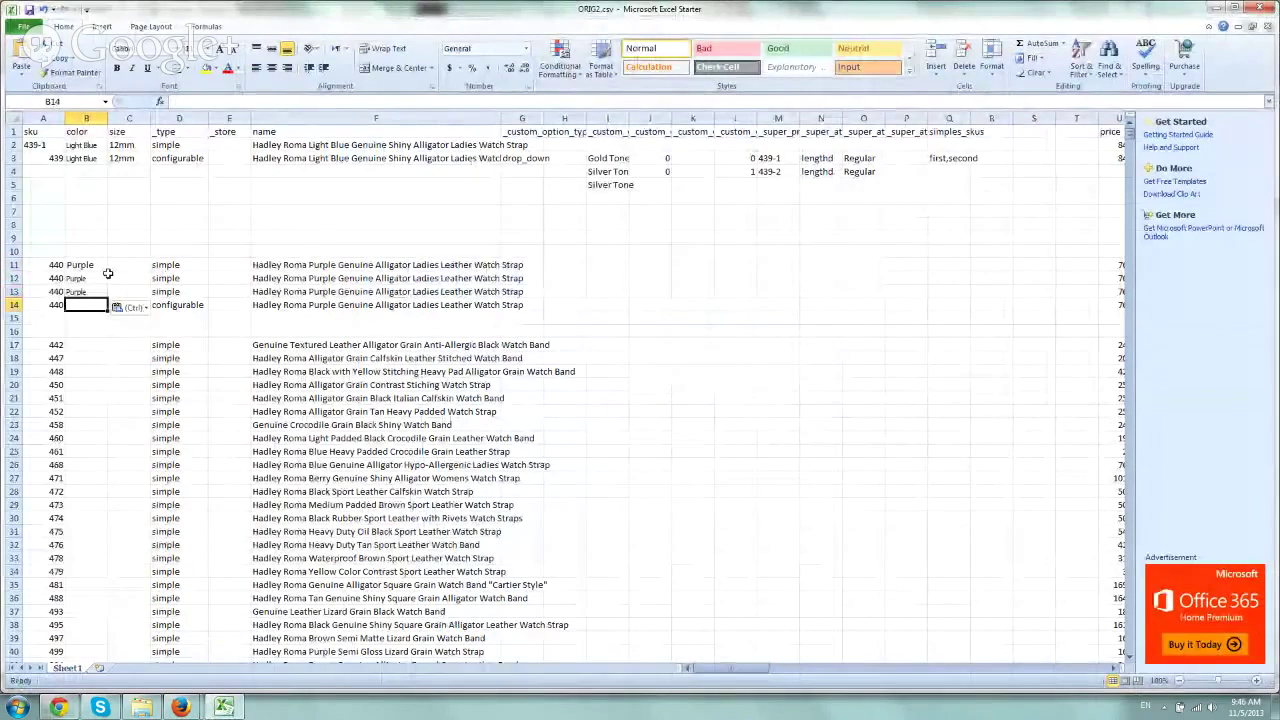
{"action": "key", "text": "ctrl"}
{"action": "key", "text": "ctrl+v"}
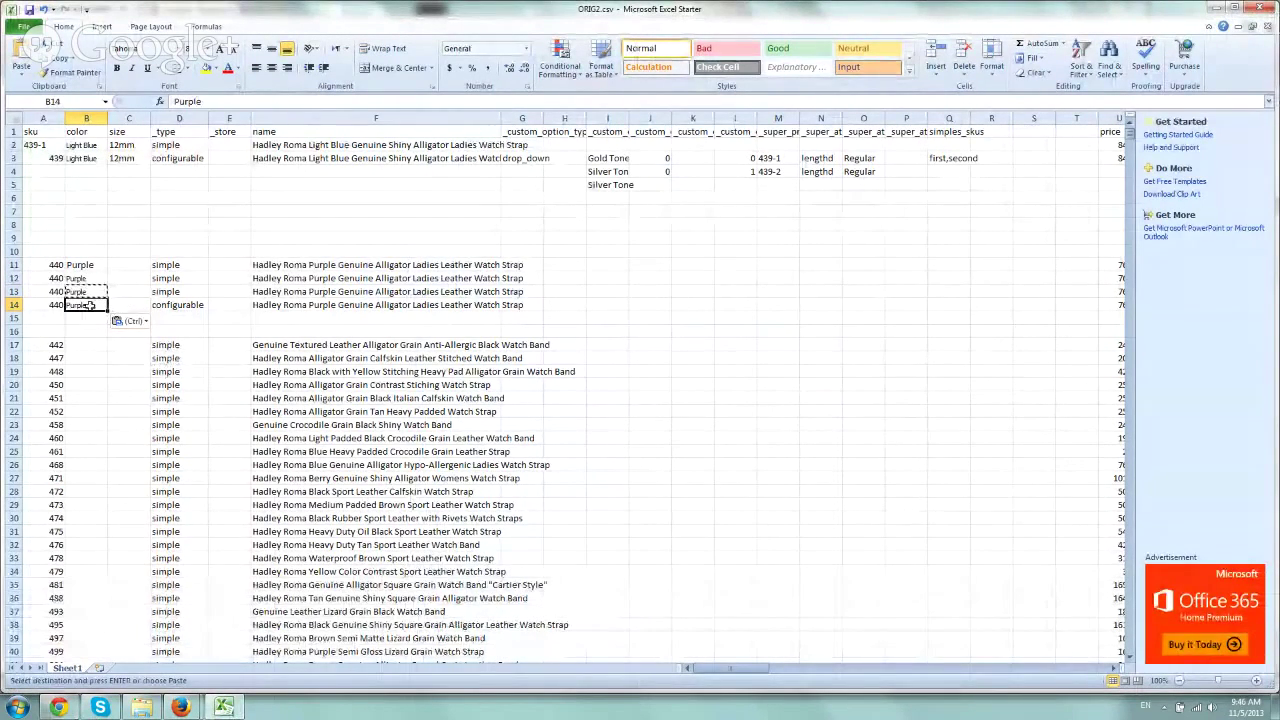
{"action": "key", "text": "Delete"}
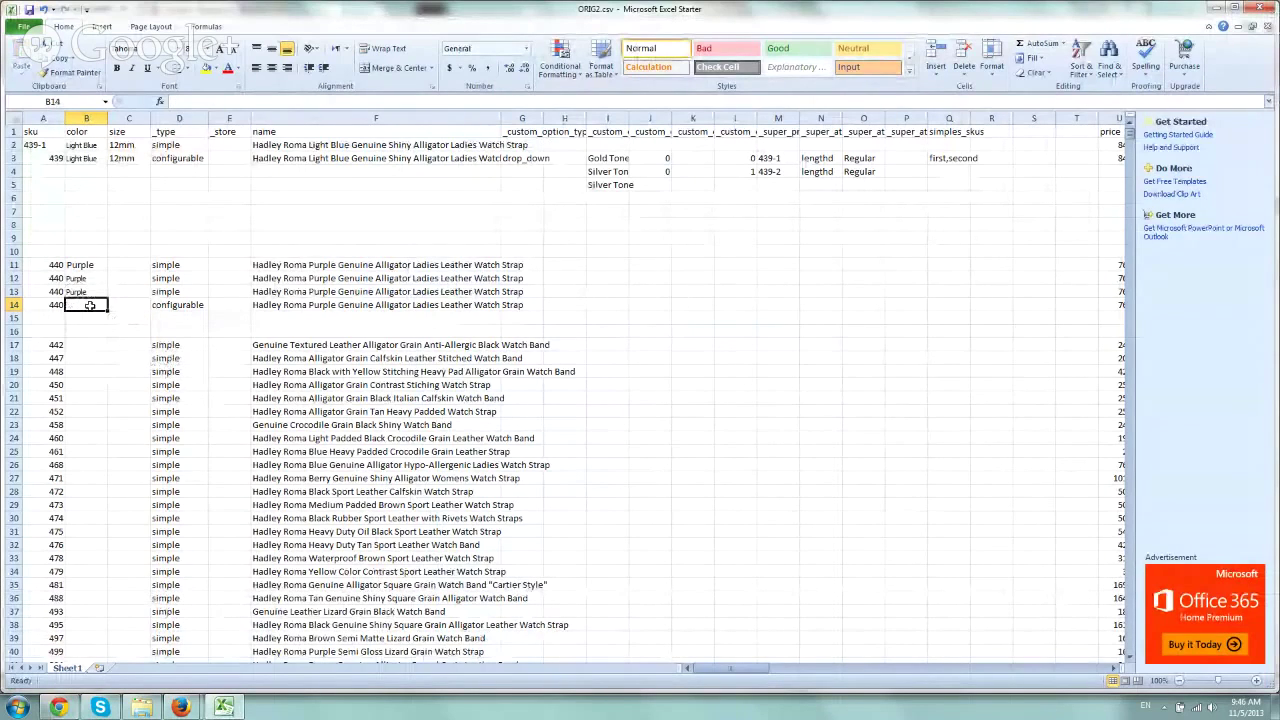
Enter sizes 16mm, 18mm and 20mm in C11:C13
{"action": "left_click", "coordinate": [124, 265]}
{"action": "type", "text": "16mm"}
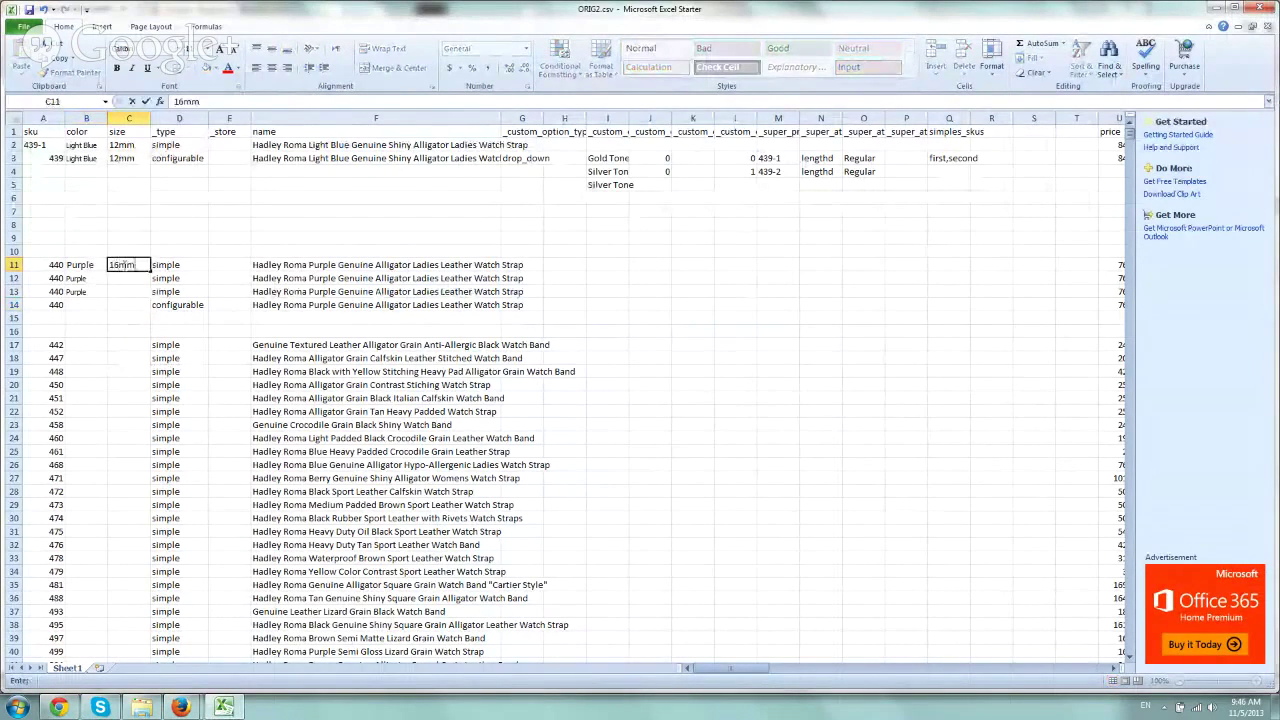
{"action": "key", "text": "Return"}
{"action": "type", "text": "18mm"}
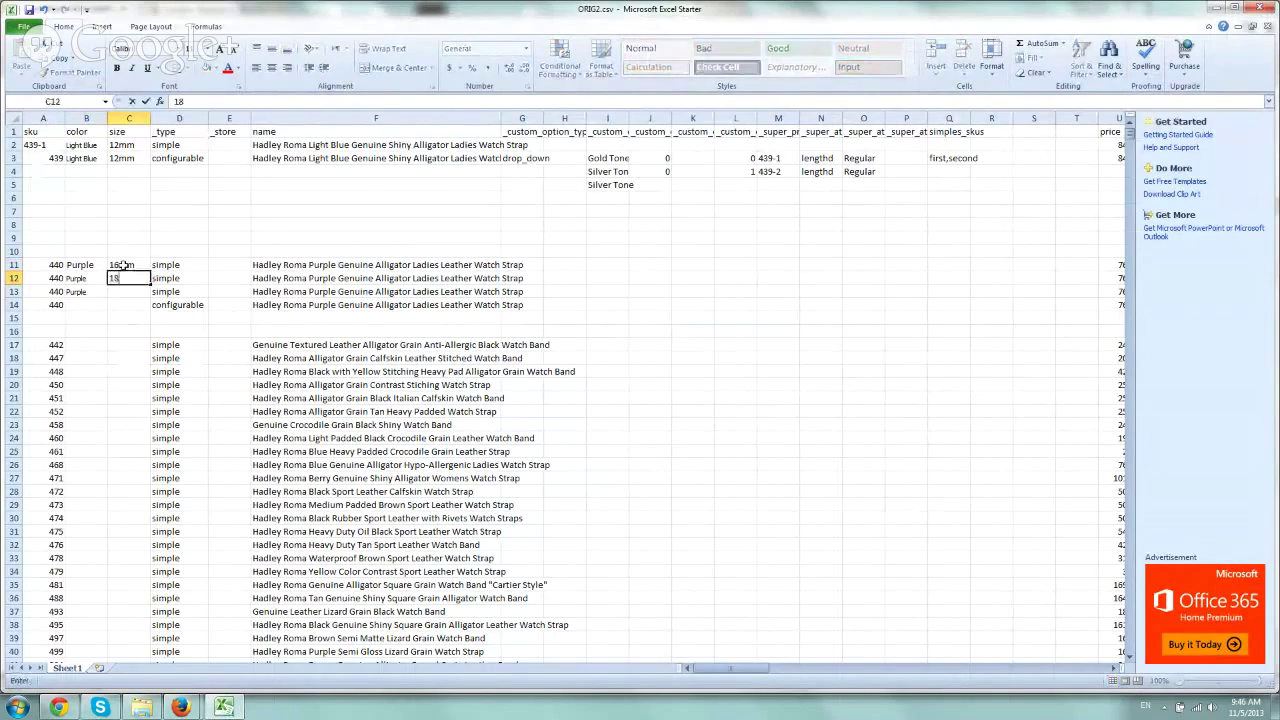
{"action": "key", "text": "Return"}
{"action": "type", "text": "20mm"}
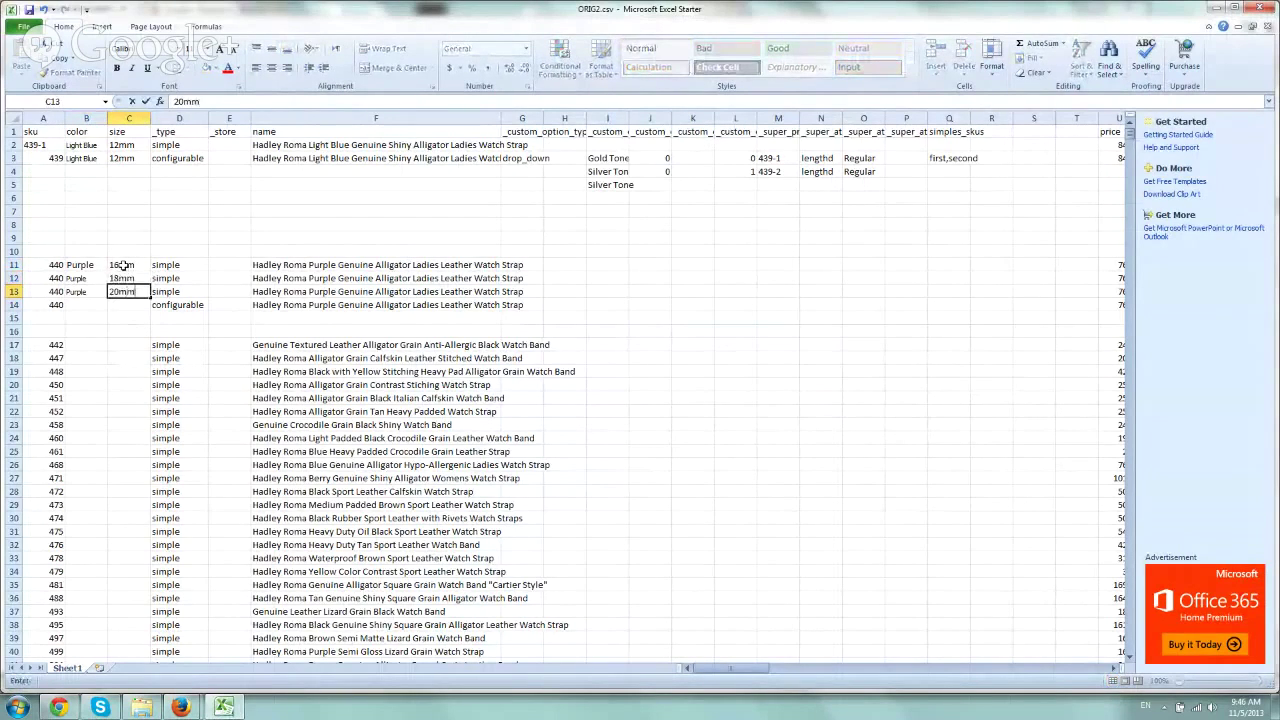
{"action": "key", "text": "Return"}
Append -1, -2 and -3 to the 440 SKUs in A11:A13
{"action": "left_click", "coordinate": [16, 265]}
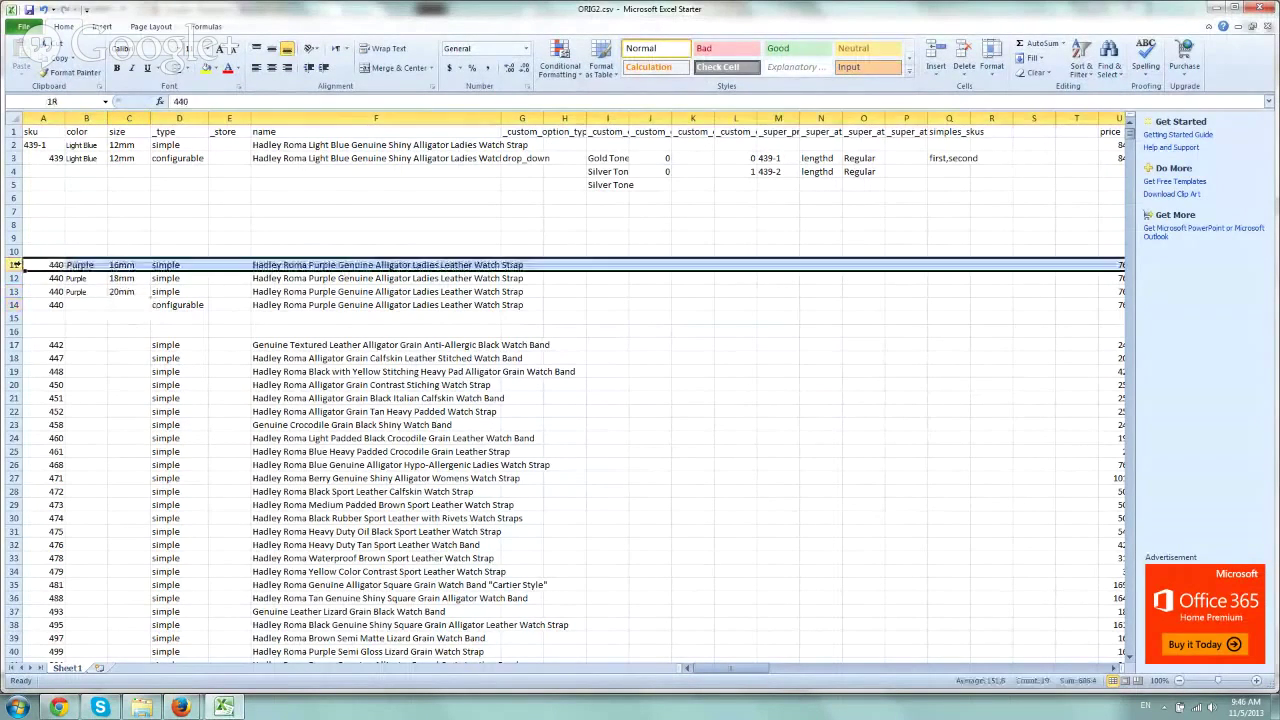
{"action": "left_click_drag", "start_coordinate": [16, 265], "coordinate": [16, 291]}
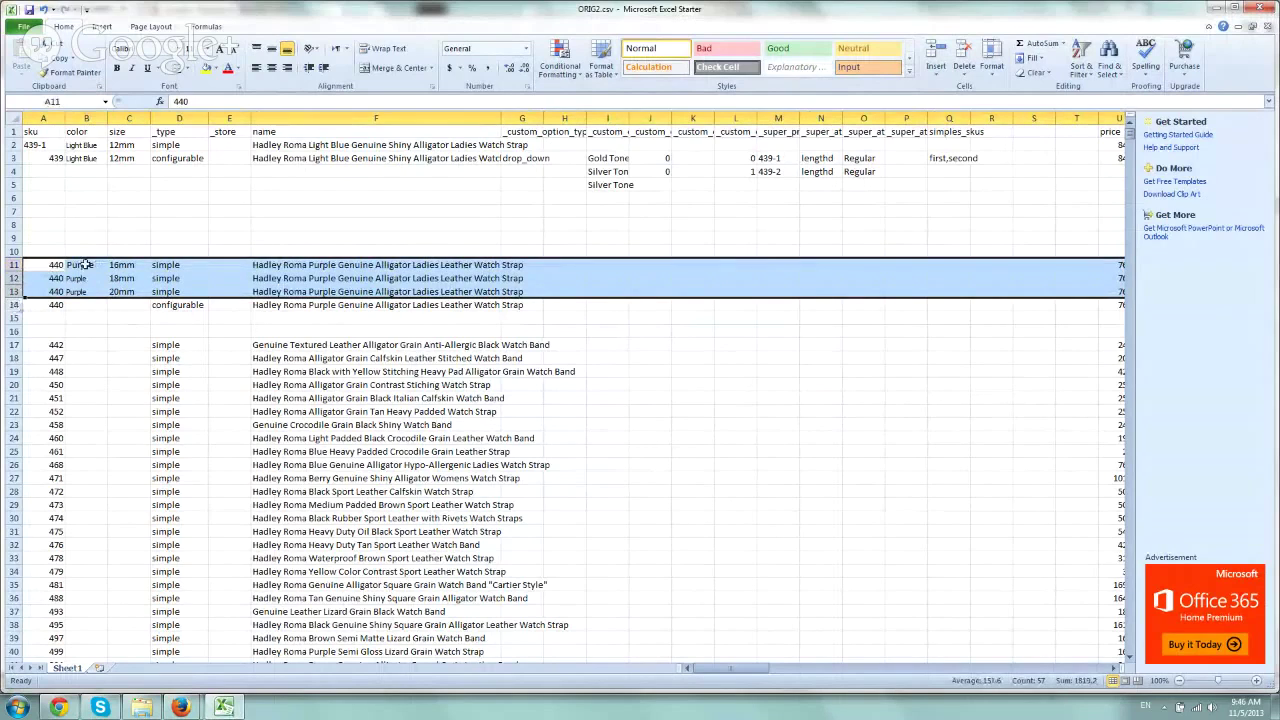
{"action": "left_click", "coordinate": [62, 264]}
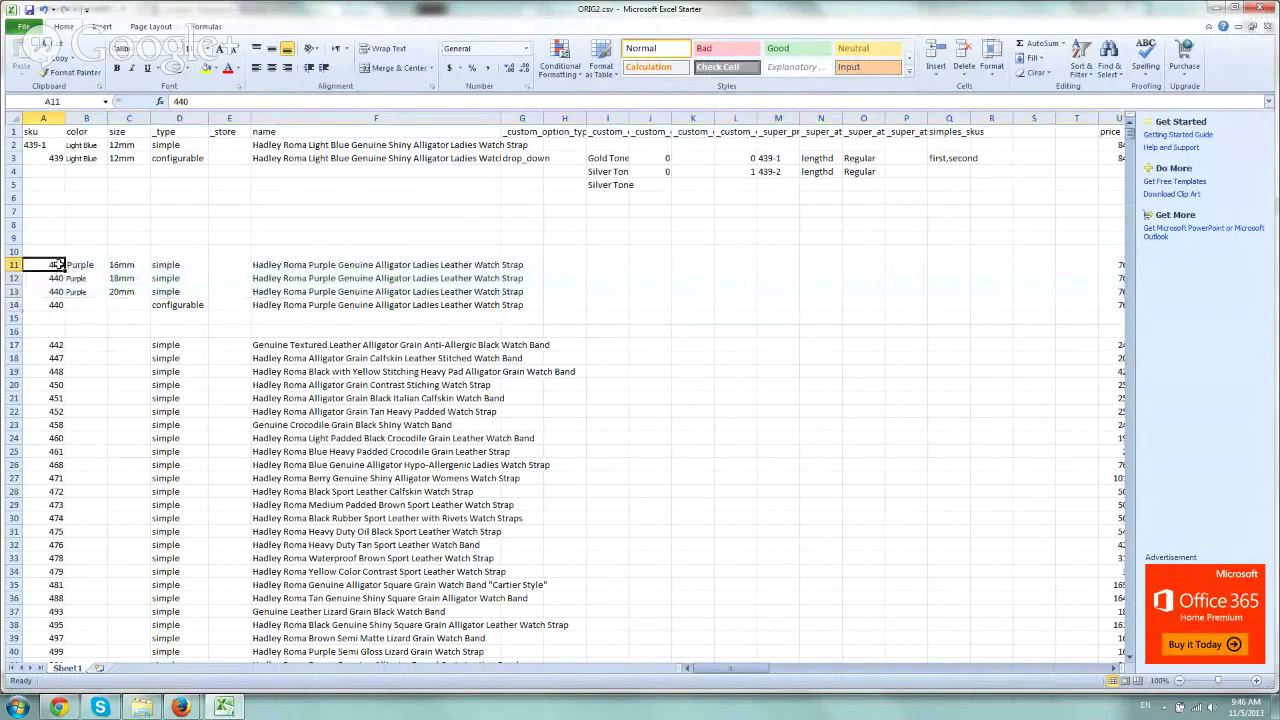
{"action": "left_click", "coordinate": [200, 103]}
{"action": "type", "text": "-1"}
{"action": "key", "text": "Return"}
{"action": "type", "text": "\\"}
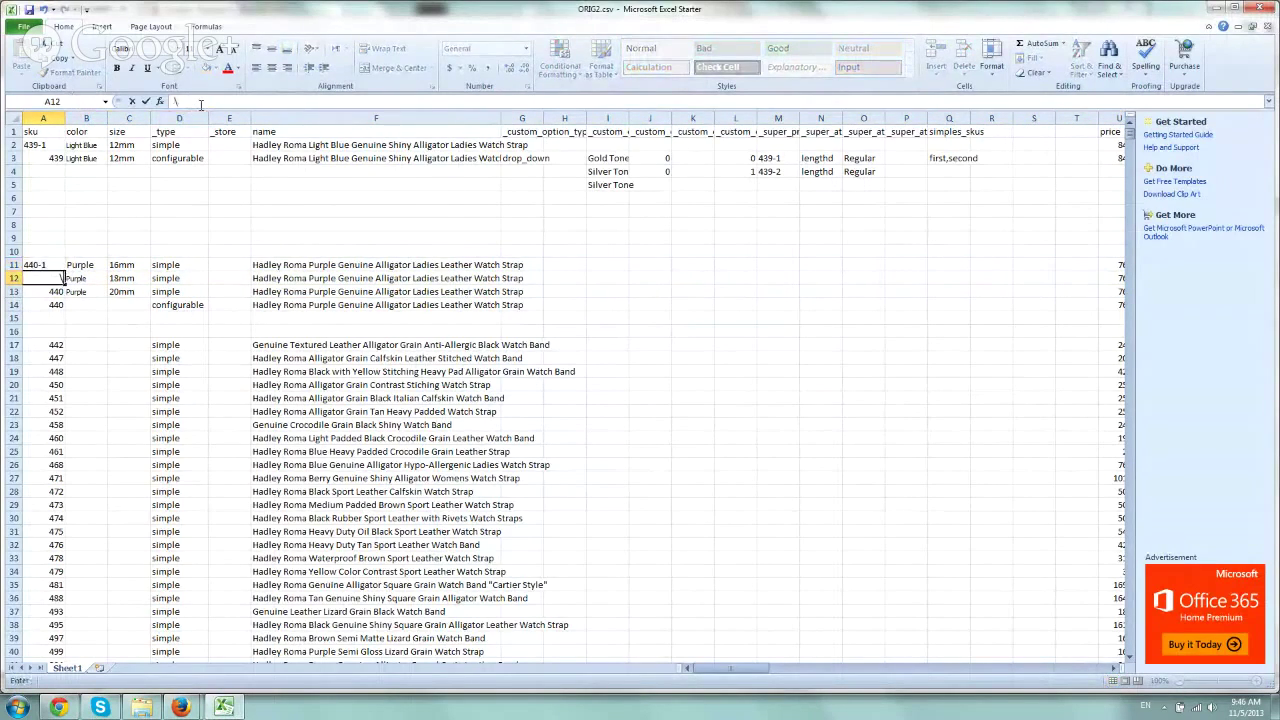
{"action": "type", "text": "440-"}
{"action": "type", "text": "2"}
{"action": "key", "text": "Return"}
{"action": "left_click", "coordinate": [200, 101]}
{"action": "type", "text": "-3"}
{"action": "key", "text": "Return"}
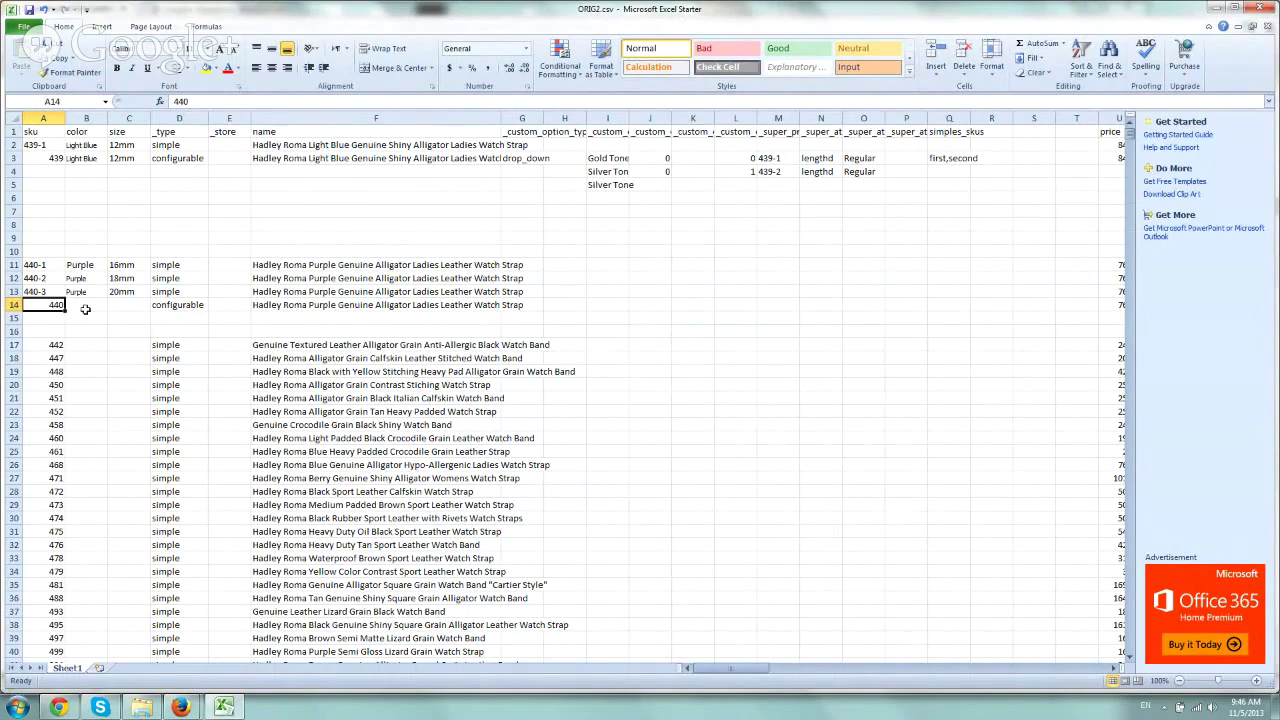
Check the four 440 rows and select the configurable parent row 440
{"action": "left_click", "coordinate": [85, 310]}
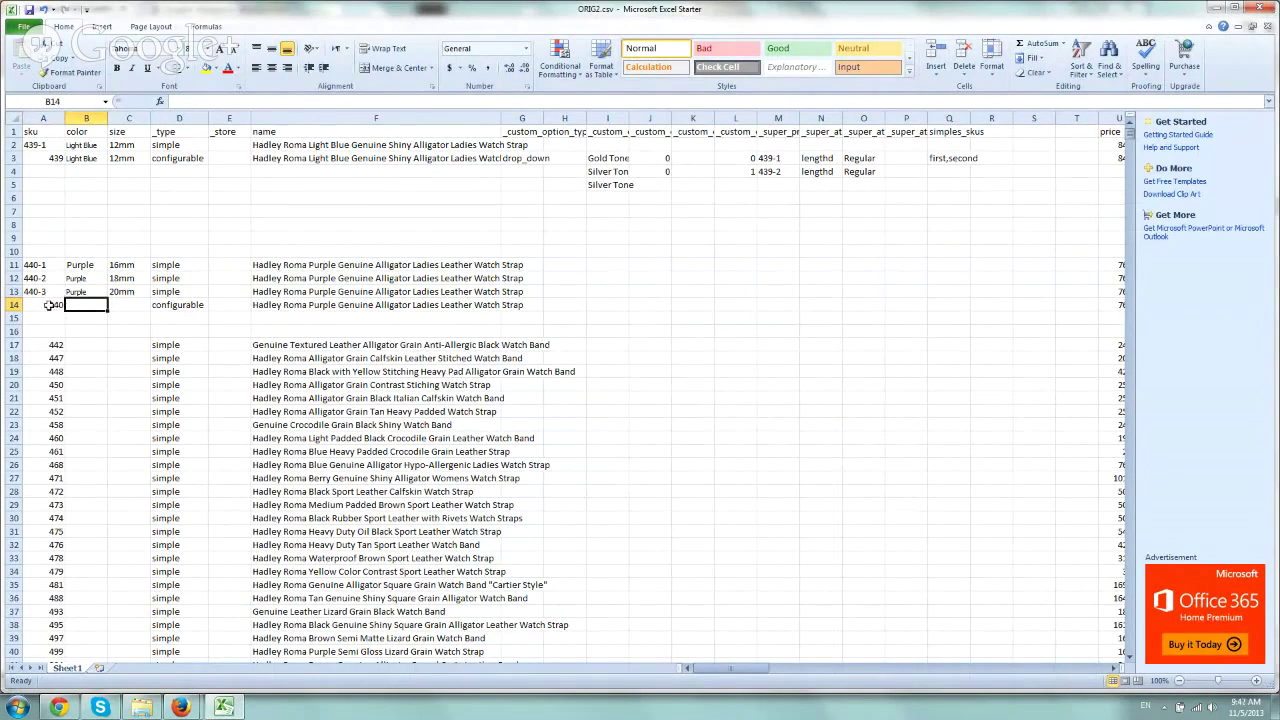
{"action": "left_click_drag", "start_coordinate": [14, 264], "coordinate": [14, 316]}
{"action": "left_click", "coordinate": [62, 318]}
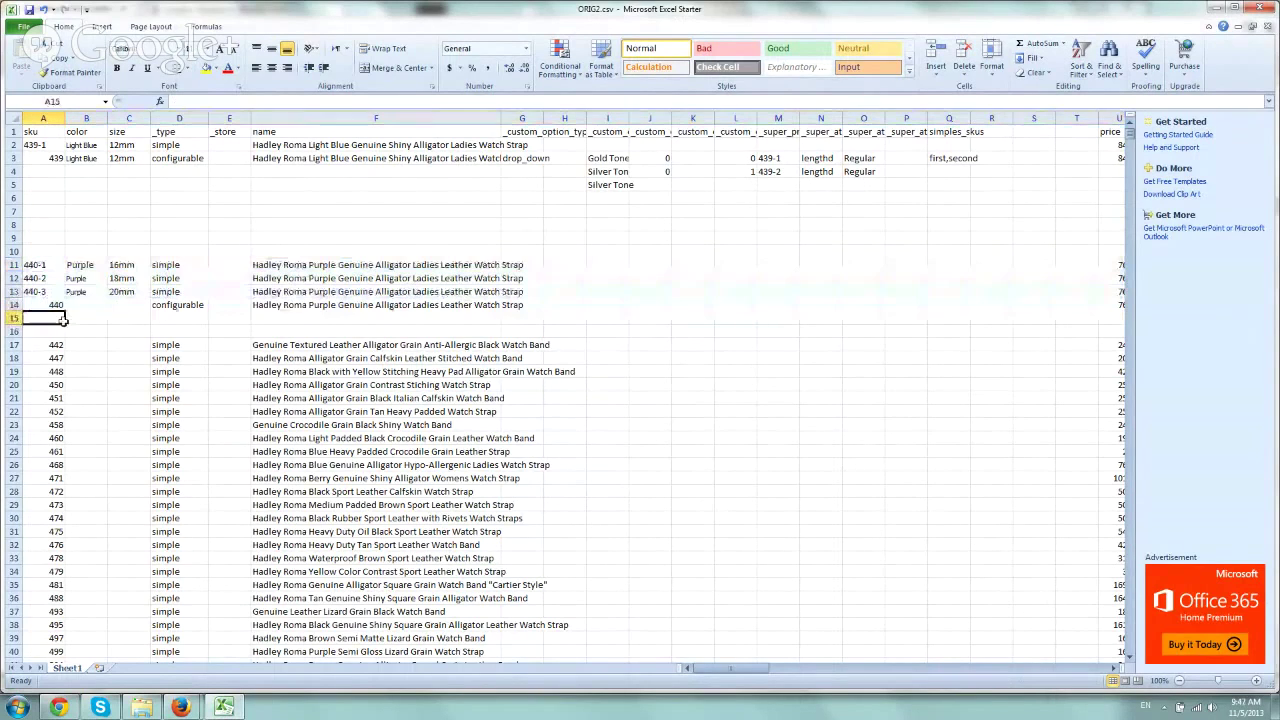
{"action": "left_click", "coordinate": [43, 305]}
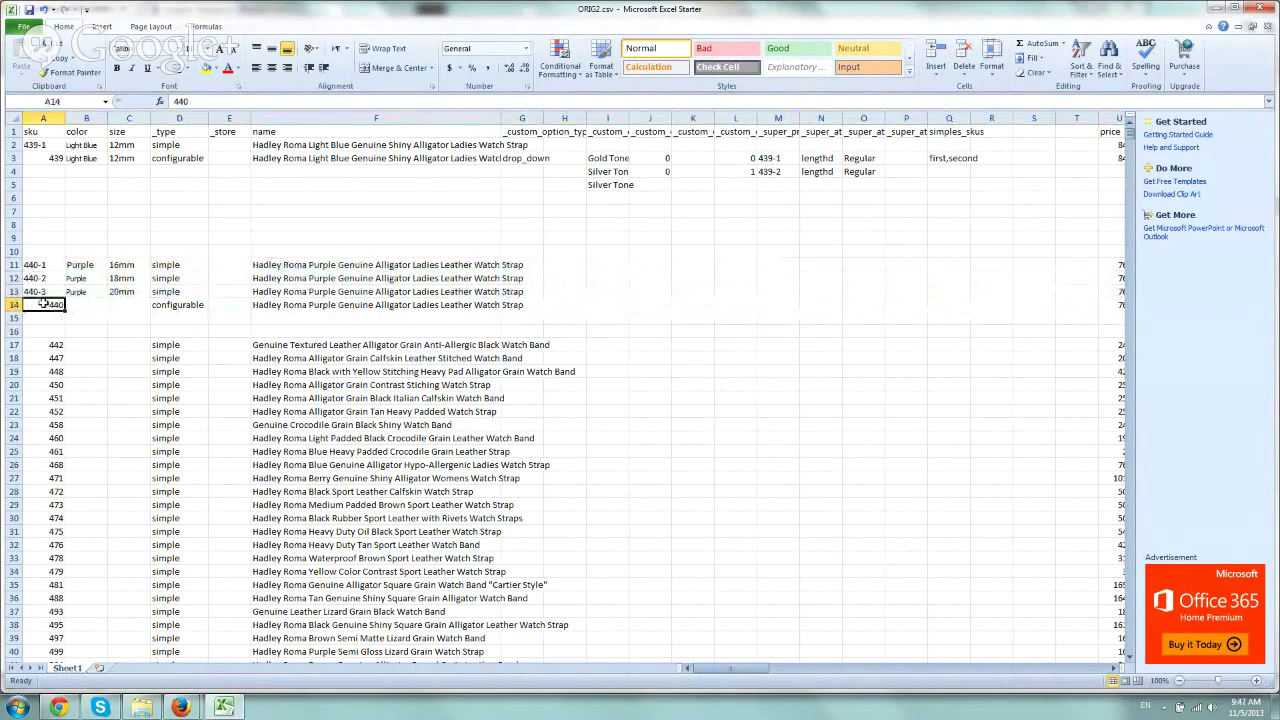
{"action": "left_click", "coordinate": [14, 305]}
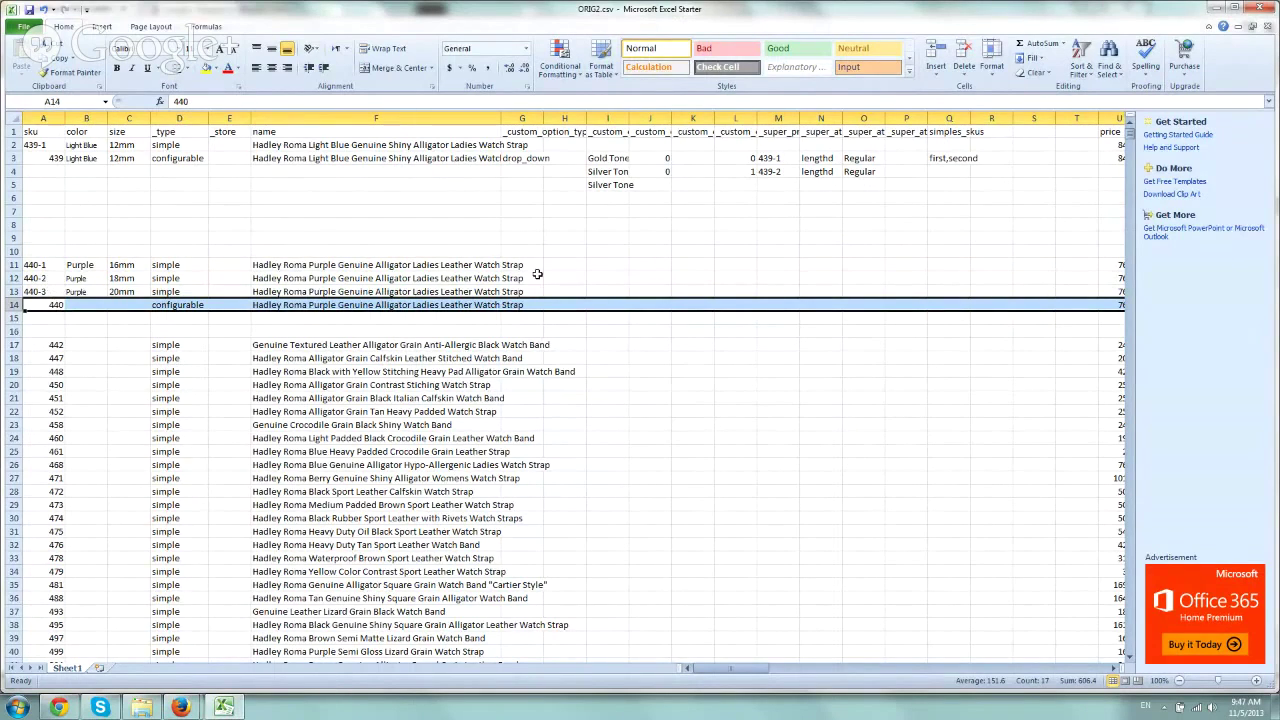
Copy the 439 Gold Tone/Silver Tone option and super-product block onto the 440 configurable row
{"action": "left_click_drag", "start_coordinate": [35, 265], "coordinate": [50, 291]}
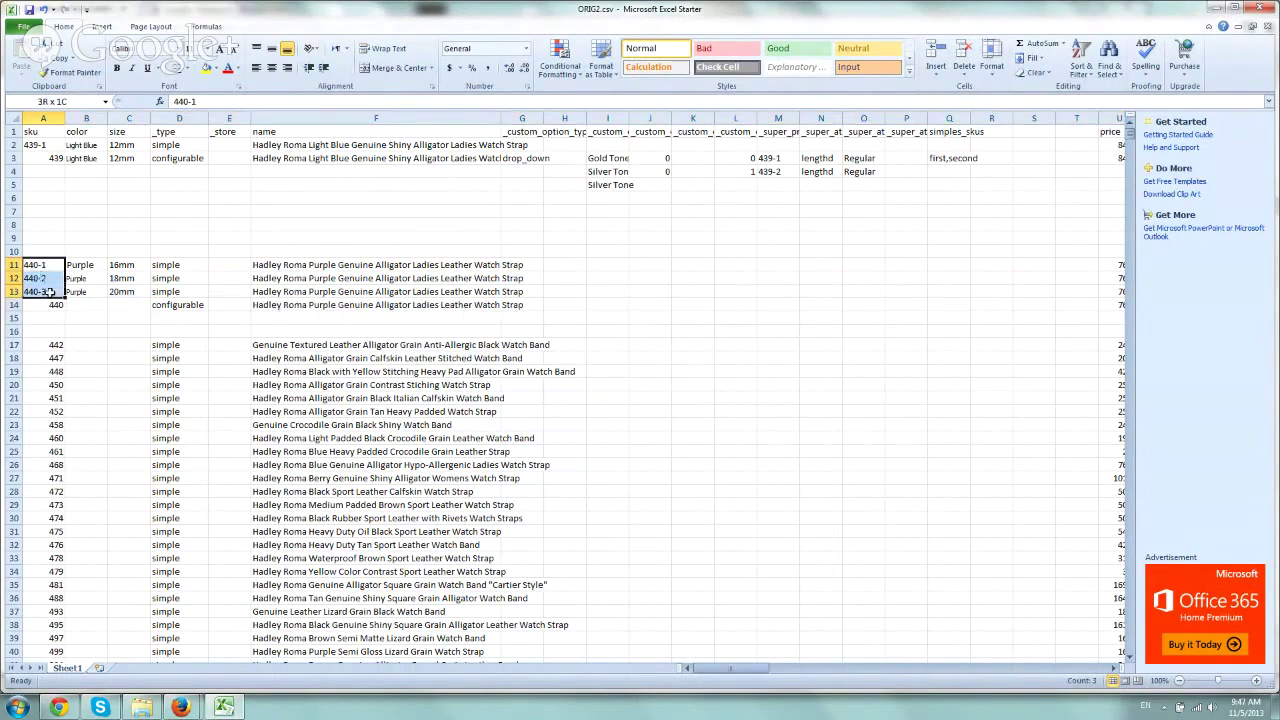
{"action": "left_click", "coordinate": [35, 305]}
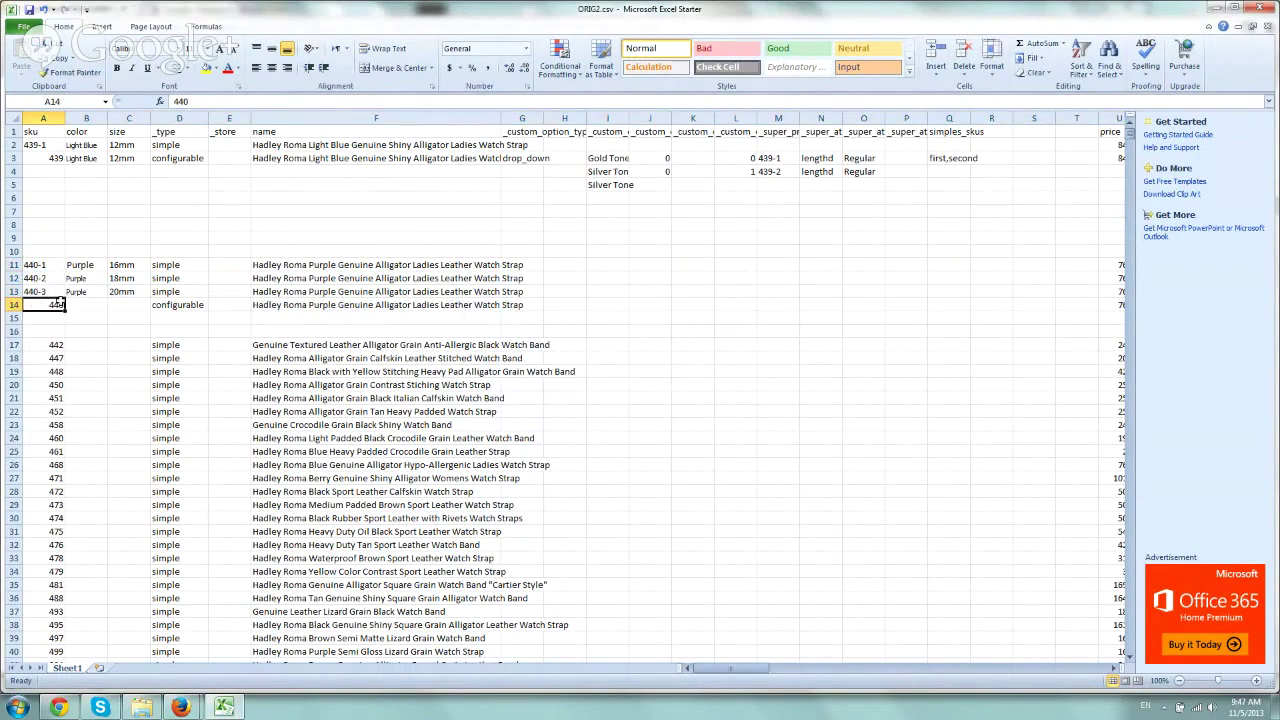
{"action": "left_click", "coordinate": [165, 304]}
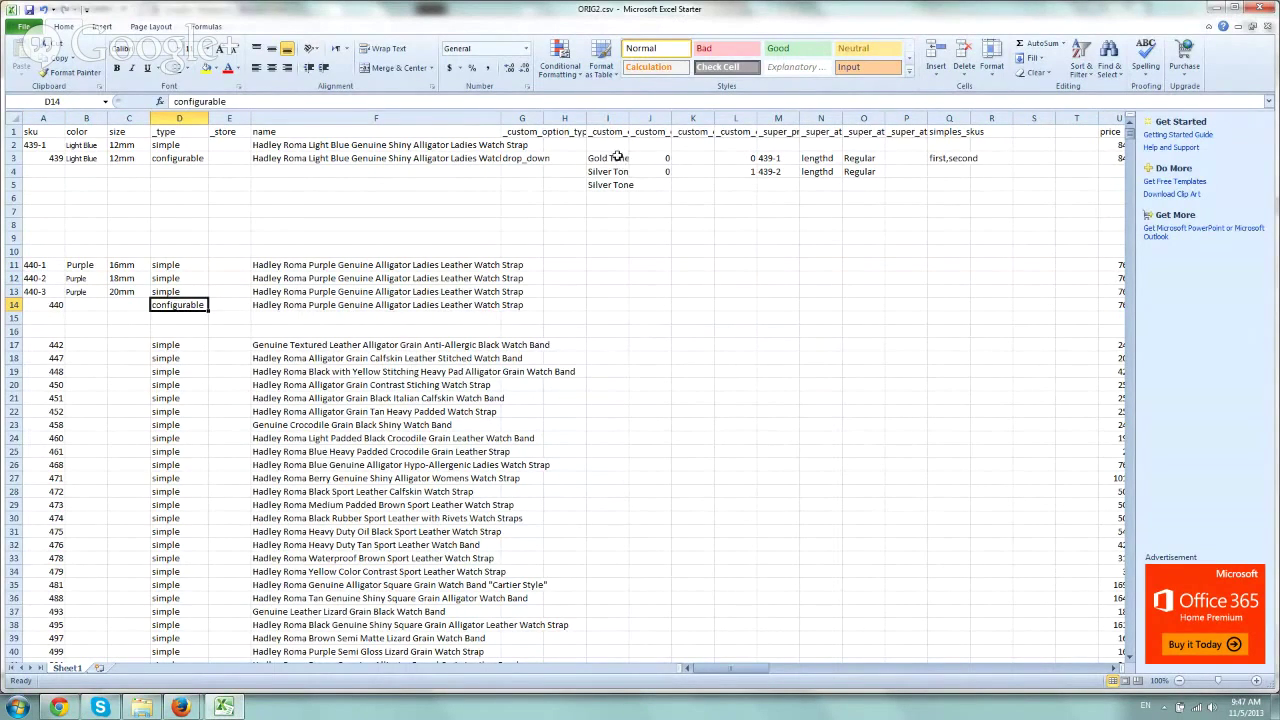
{"action": "mouse_move", "coordinate": [616, 158]}
{"action": "left_mouse_down"}
{"action": "mouse_move", "coordinate": [651, 171]}
{"action": "mouse_move", "coordinate": [951, 183]}
{"action": "left_mouse_up"}
{"action": "left_click_drag", "start_coordinate": [13, 131], "coordinate": [20, 183]}
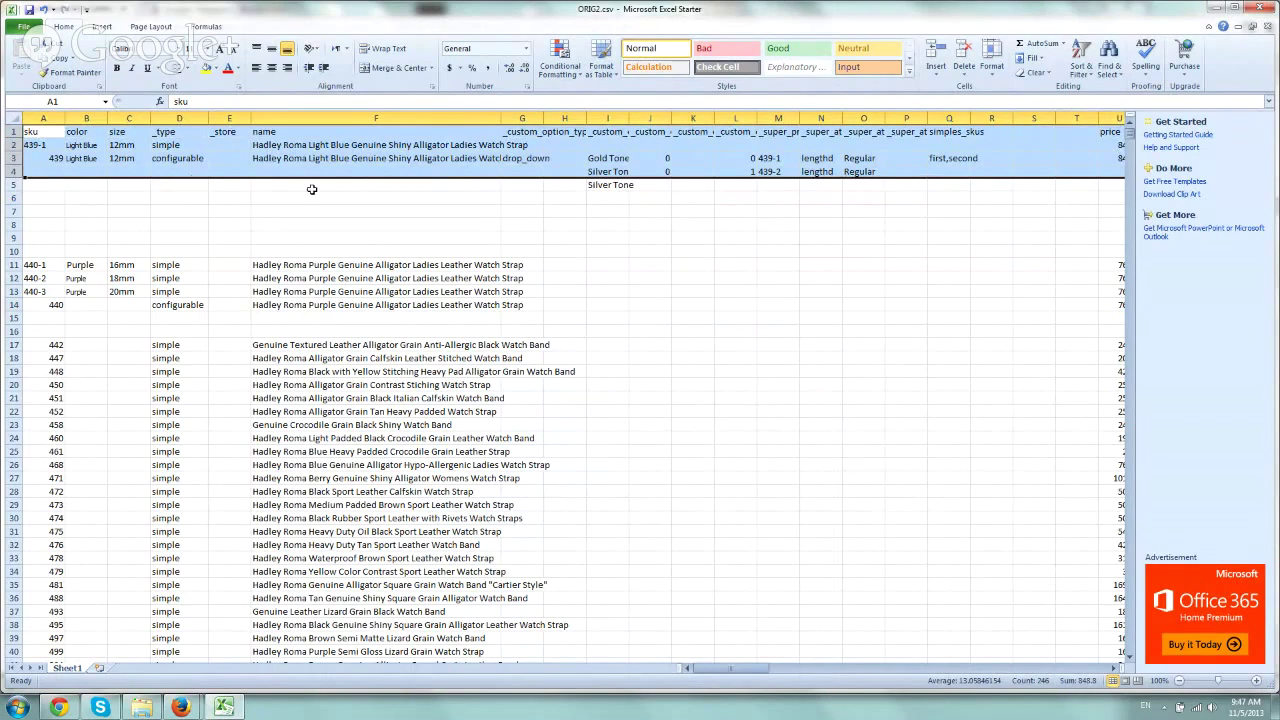
{"action": "mouse_move", "coordinate": [607, 160]}
{"action": "left_mouse_down"}
{"action": "mouse_move", "coordinate": [695, 181]}
{"action": "mouse_move", "coordinate": [948, 184]}
{"action": "left_mouse_up"}
{"action": "key", "text": "ctrl+c"}
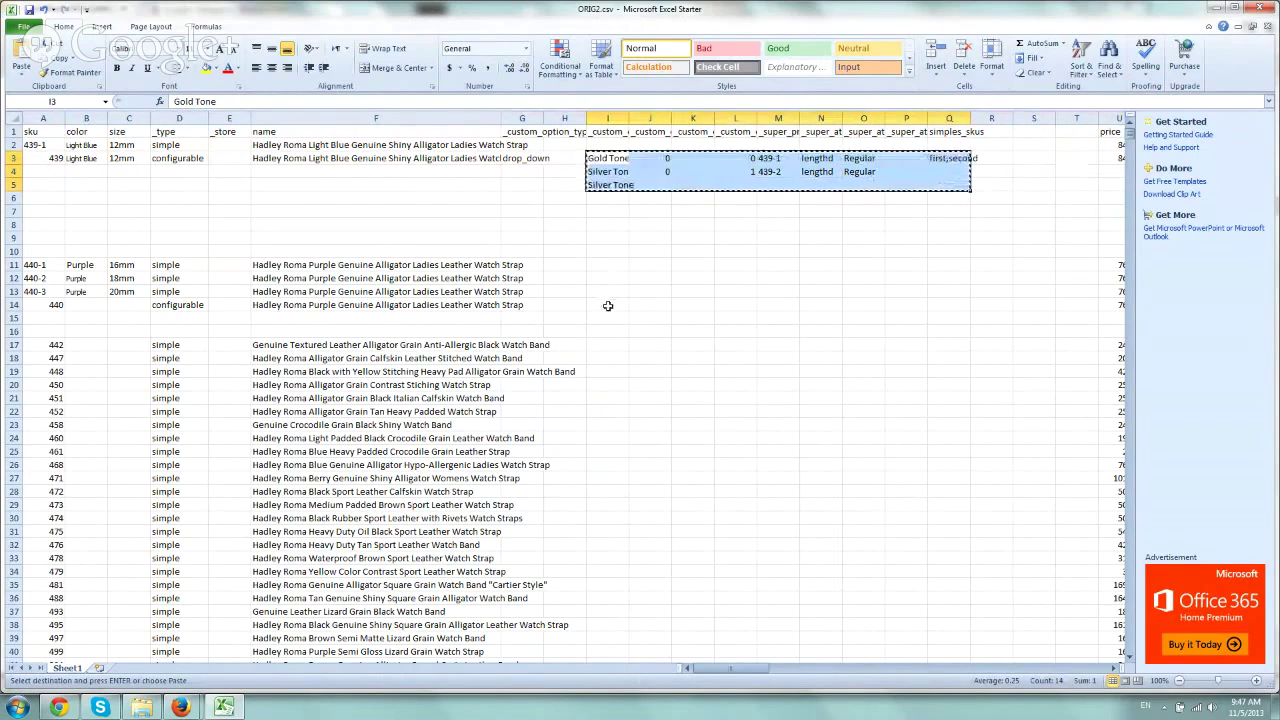
{"action": "left_click", "coordinate": [607, 305]}
{"action": "key", "text": "ctrl+v"}
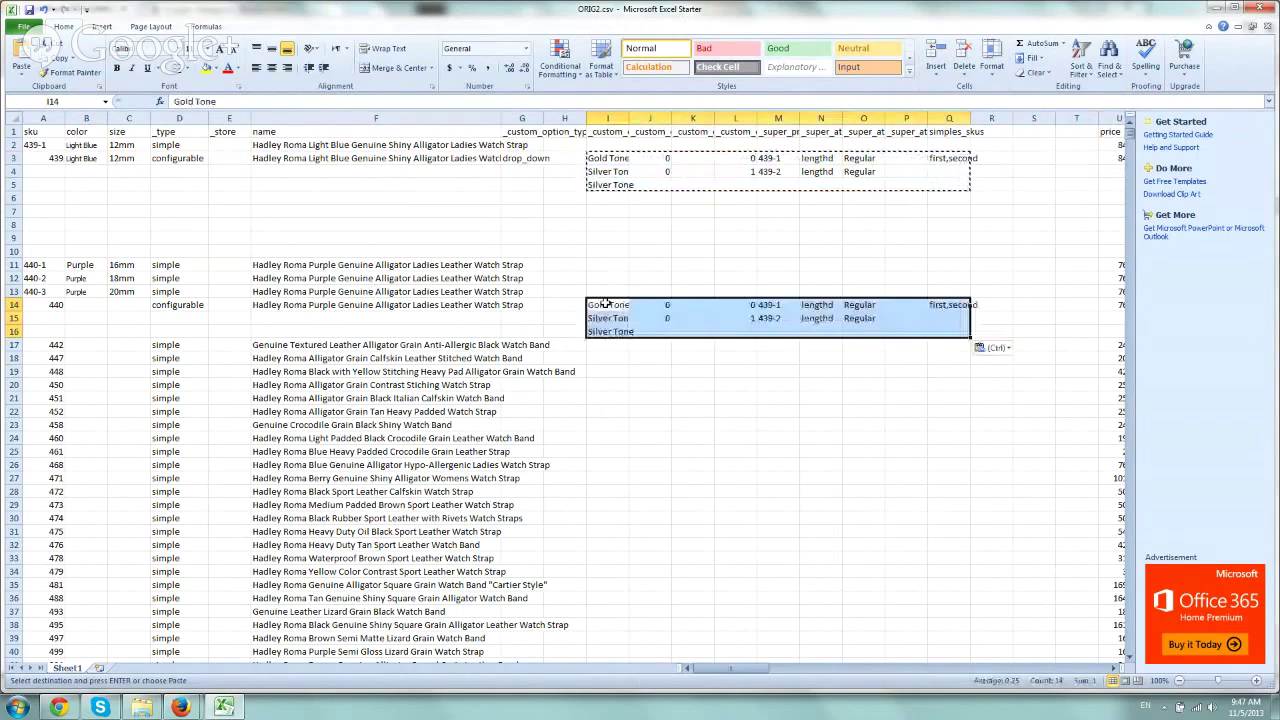
Insert a blank row above the 442 row
{"action": "left_click", "coordinate": [14, 344]}
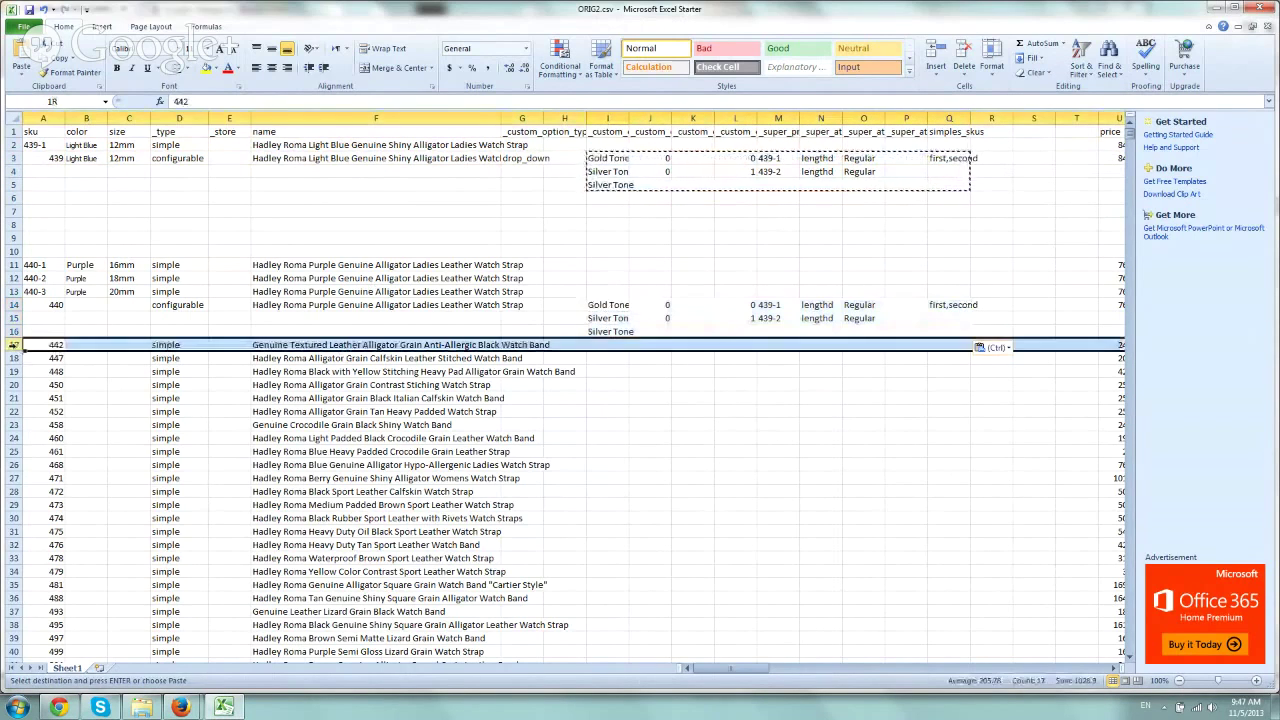
{"action": "right_click", "coordinate": [16, 345]}
{"action": "left_click", "coordinate": [49, 433]}
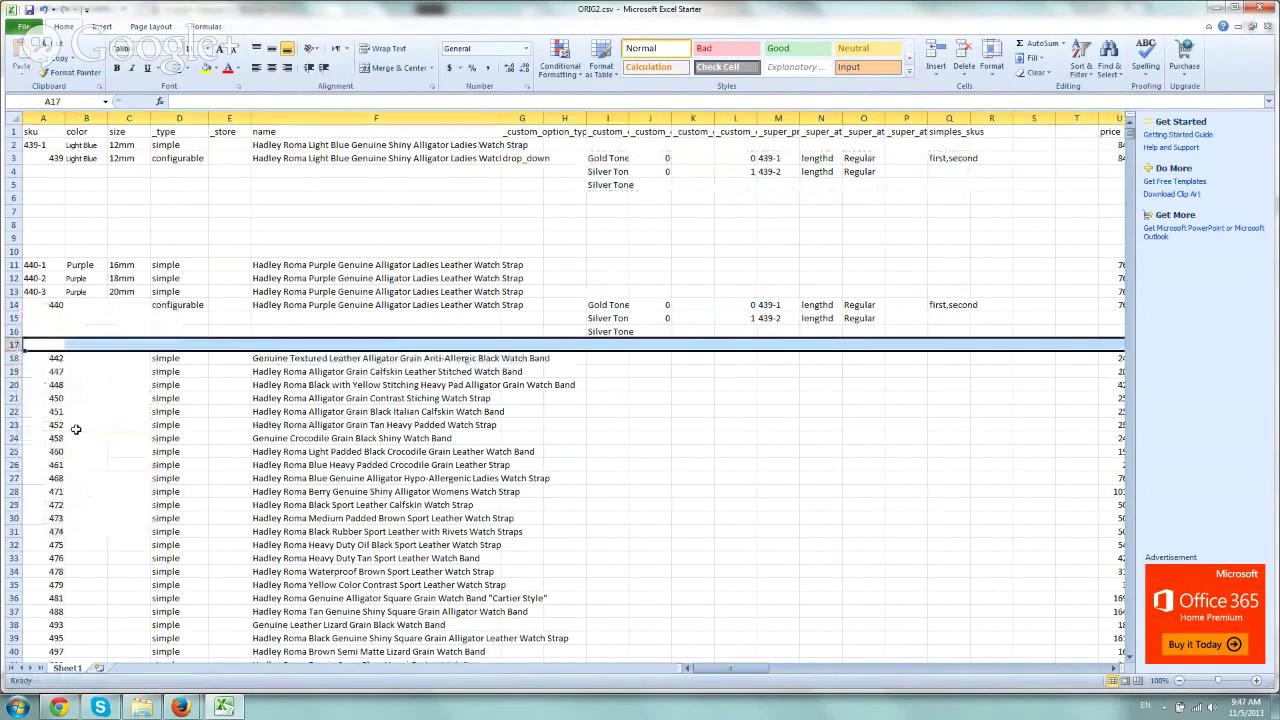
{"action": "left_click", "coordinate": [579, 329]}
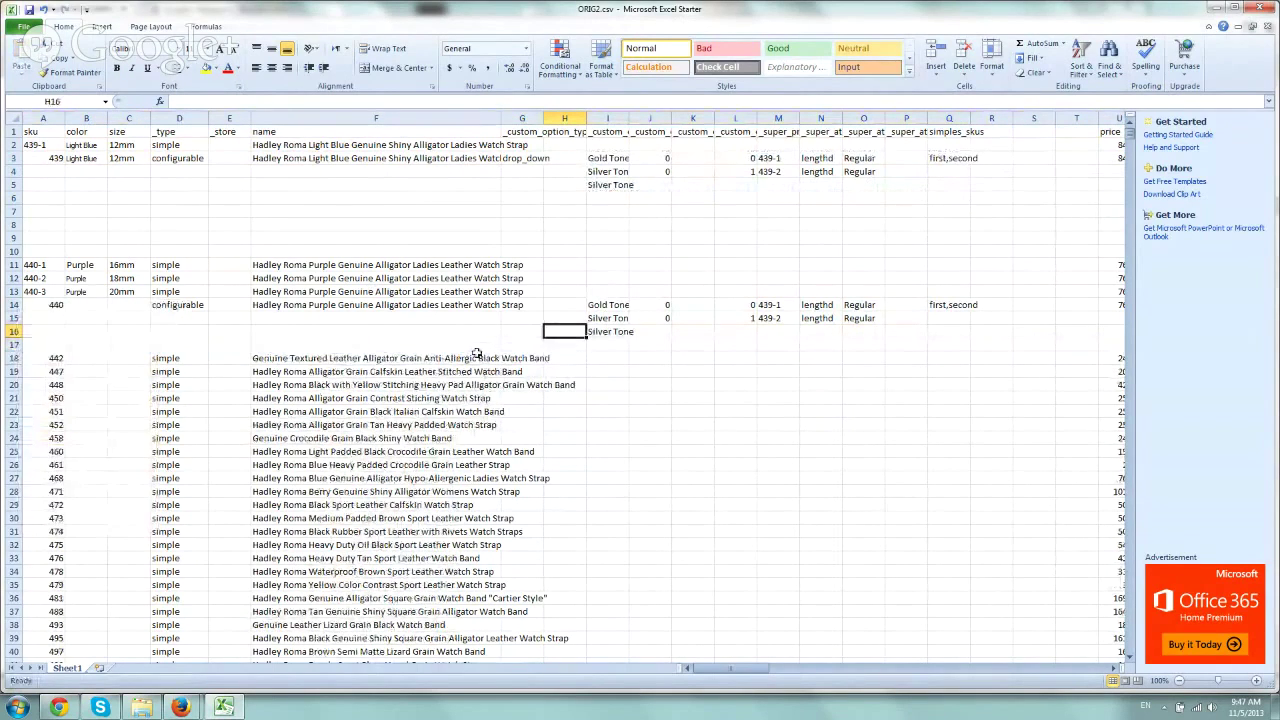
Review the pasted Gold Tone and Silver Tone option values in the 440 row
{"action": "left_click_drag", "start_coordinate": [125, 358], "coordinate": [347, 385]}
{"action": "left_click_drag", "start_coordinate": [600, 304], "coordinate": [655, 330]}
{"action": "left_click", "coordinate": [643, 316]}
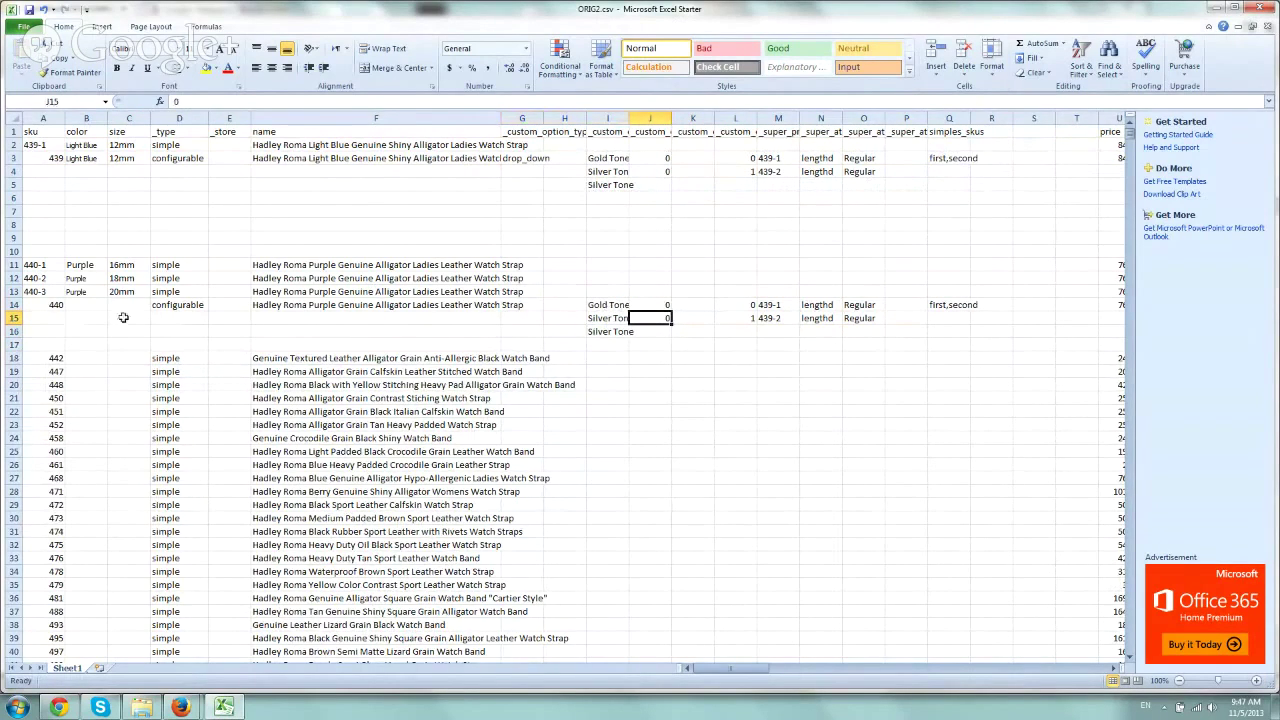
{"action": "left_click_drag", "start_coordinate": [600, 304], "coordinate": [619, 331]}
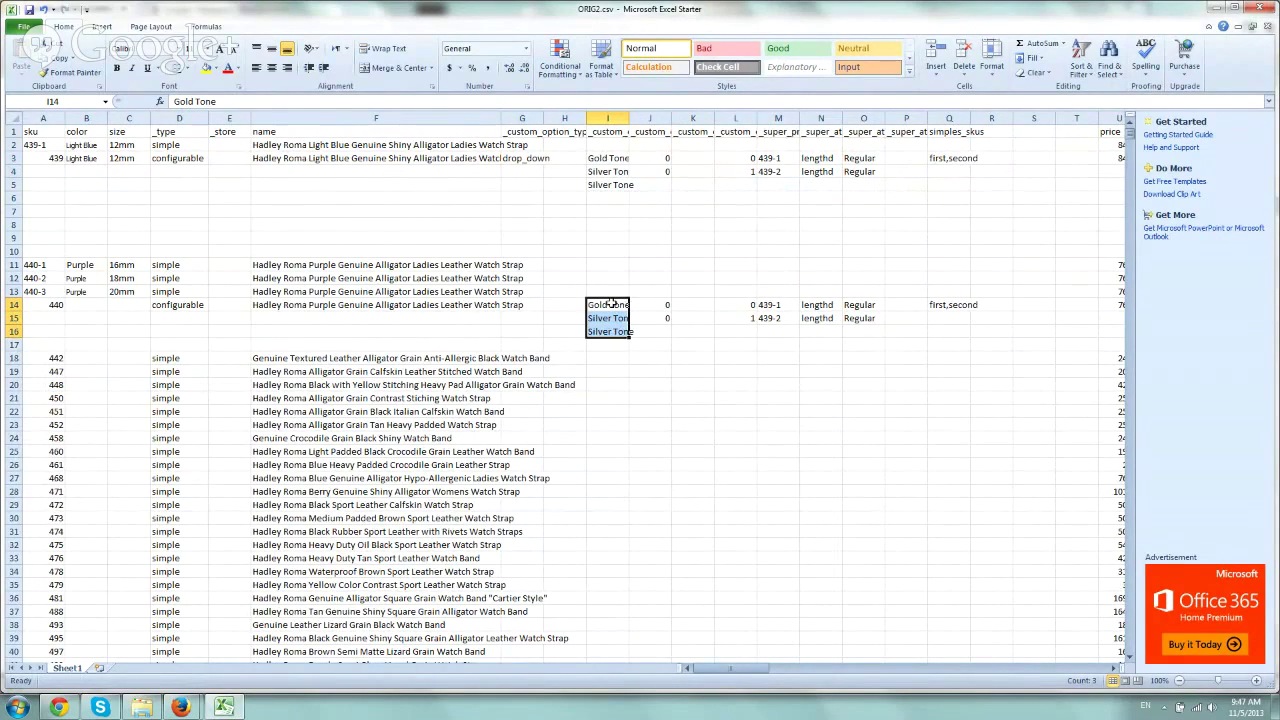
{"action": "left_click", "coordinate": [609, 304]}
{"action": "left_click", "coordinate": [609, 320]}
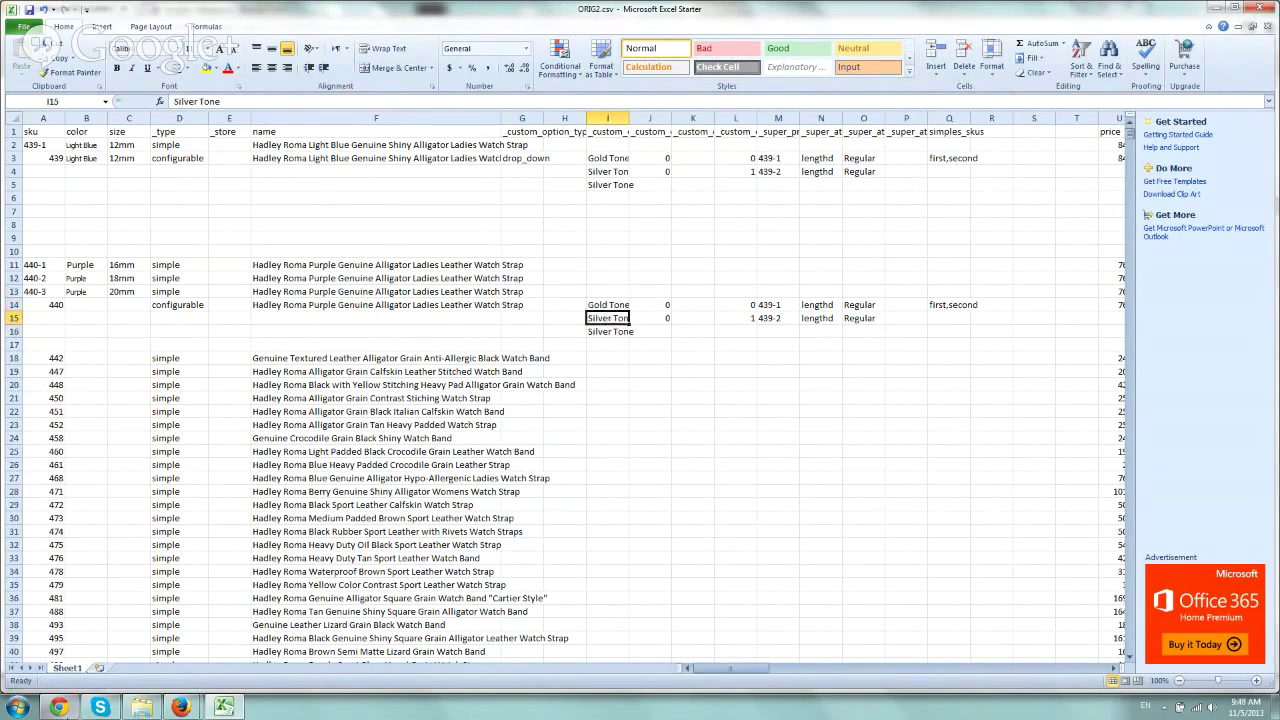
{"action": "key", "text": "alt+Tab"}
Load totalwatchrepair.com and open the brown Genuine Alligator strap product page
{"action": "left_click", "coordinate": [145, 8]}
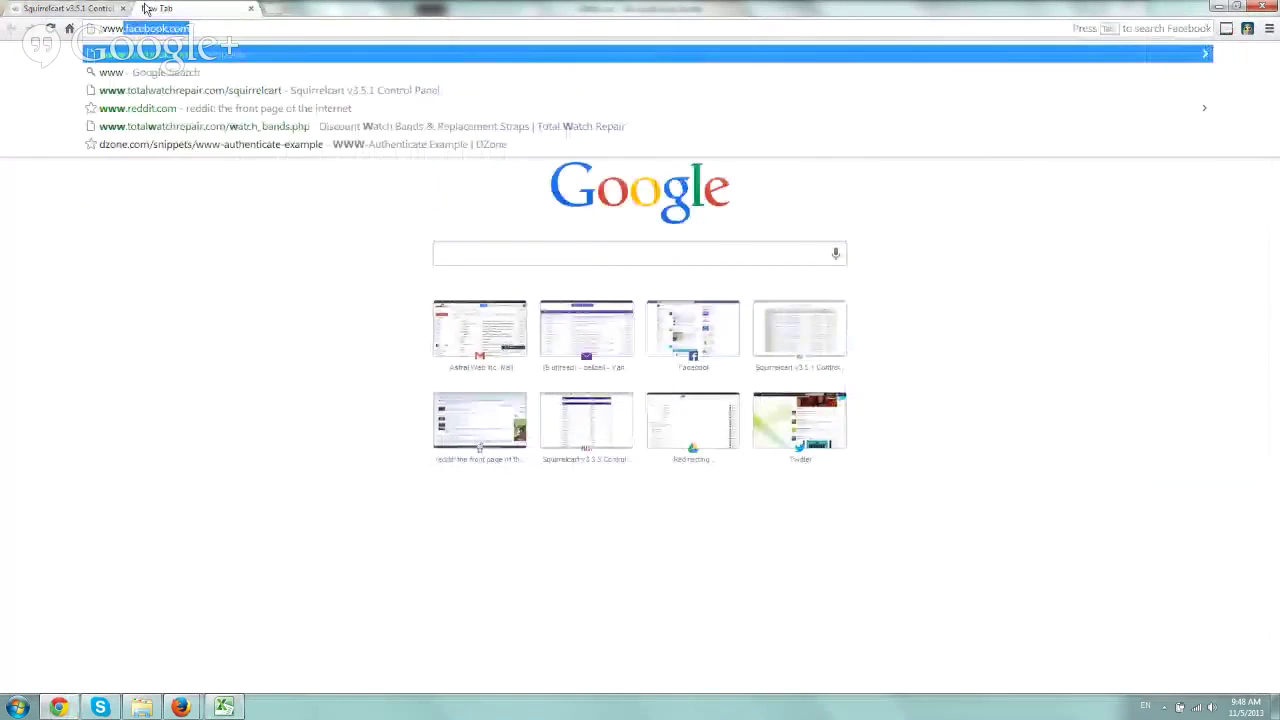
{"action": "type", "text": "www.totalwatchrepair.com/squir"}
{"action": "key", "text": "BackSpace"}
{"action": "key", "text": "BackSpace"}
{"action": "key", "text": "BackSpace"}
{"action": "key", "text": "Return"}
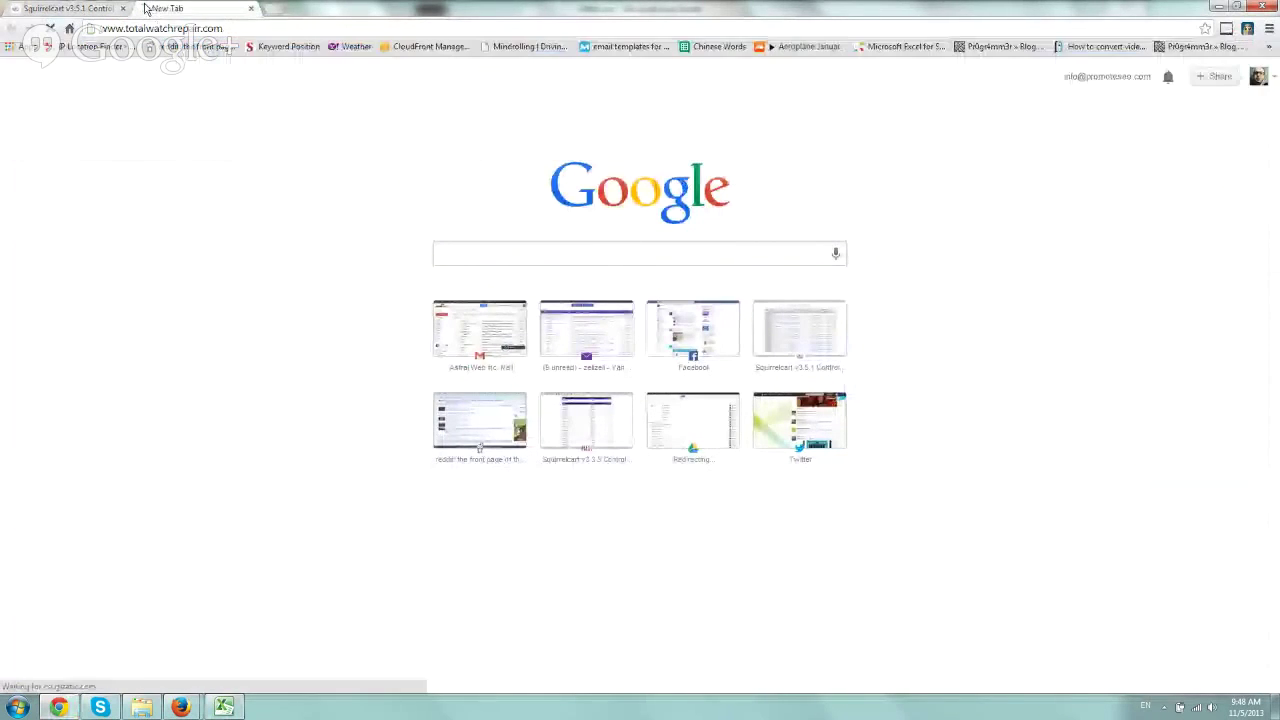
{"action": "mouse_move", "coordinate": [575, 132]}
{"action": "left_click", "coordinate": [562, 132]}
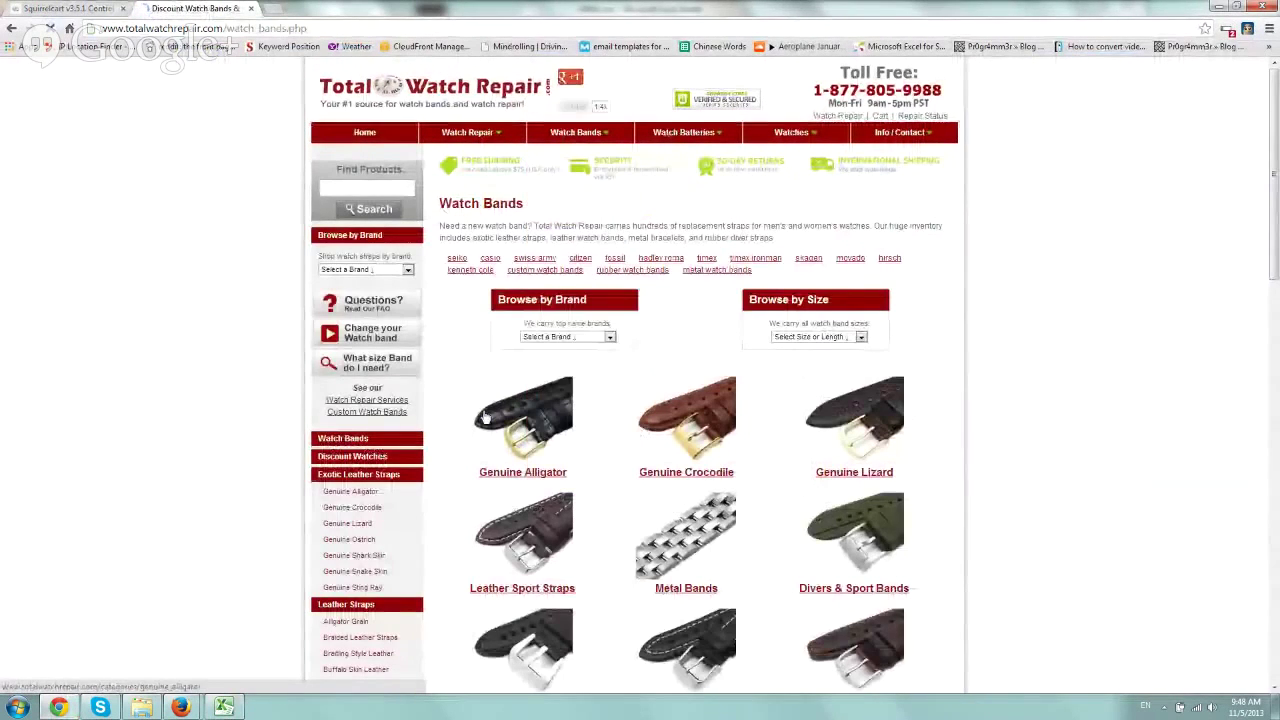
{"action": "left_click", "coordinate": [503, 411]}
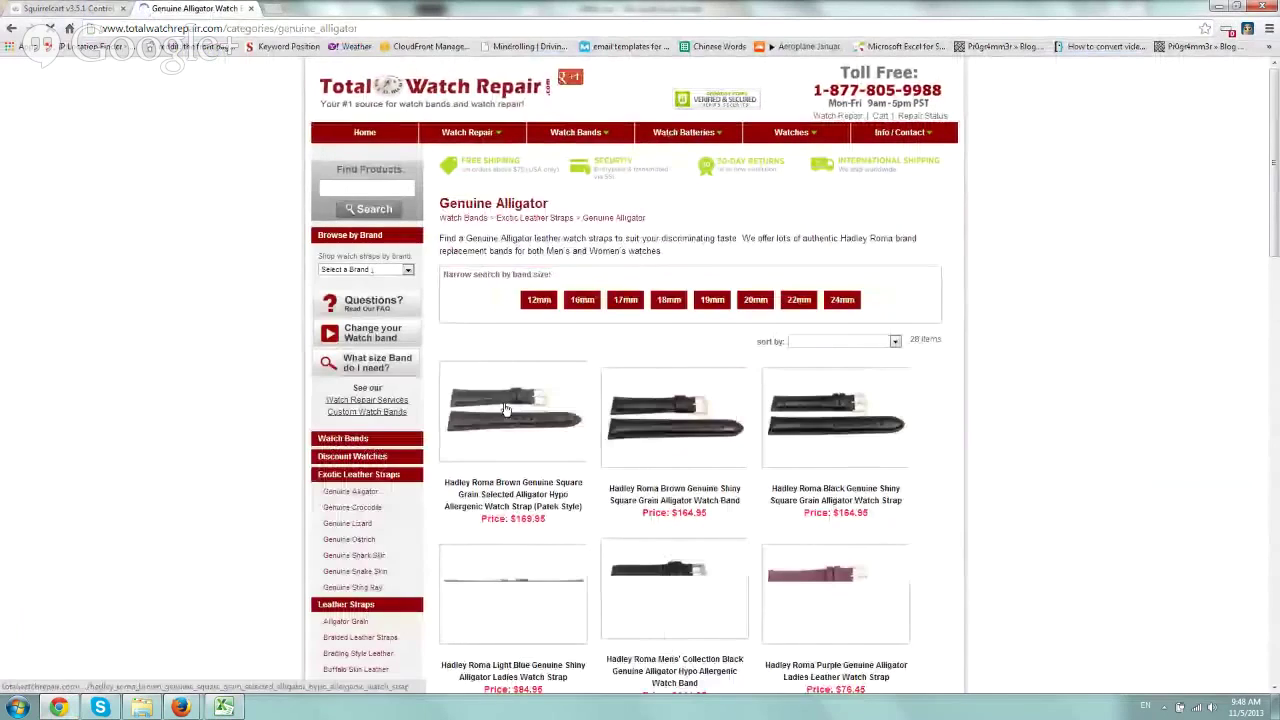
{"action": "left_click", "coordinate": [516, 406]}
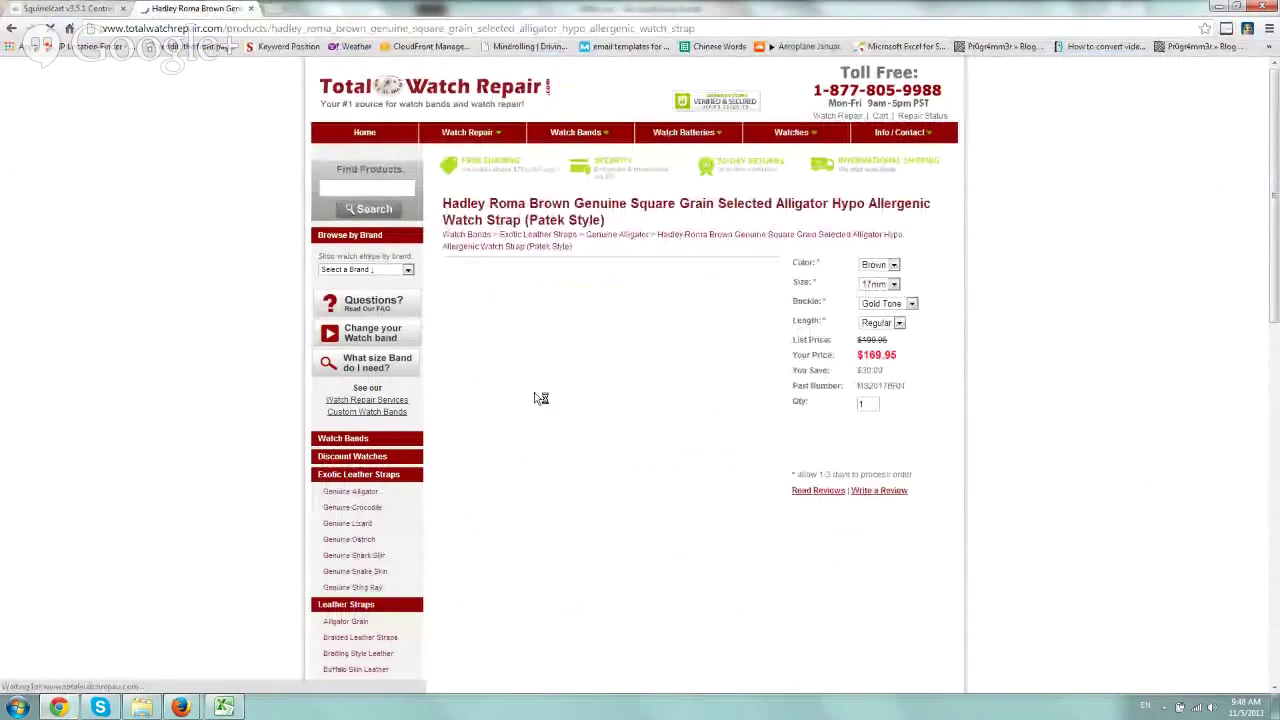
Compare the Gold Tone and Silver Tone buckle choices, keeping Gold Tone selected
{"action": "left_click_drag", "start_coordinate": [798, 301], "coordinate": [826, 301]}
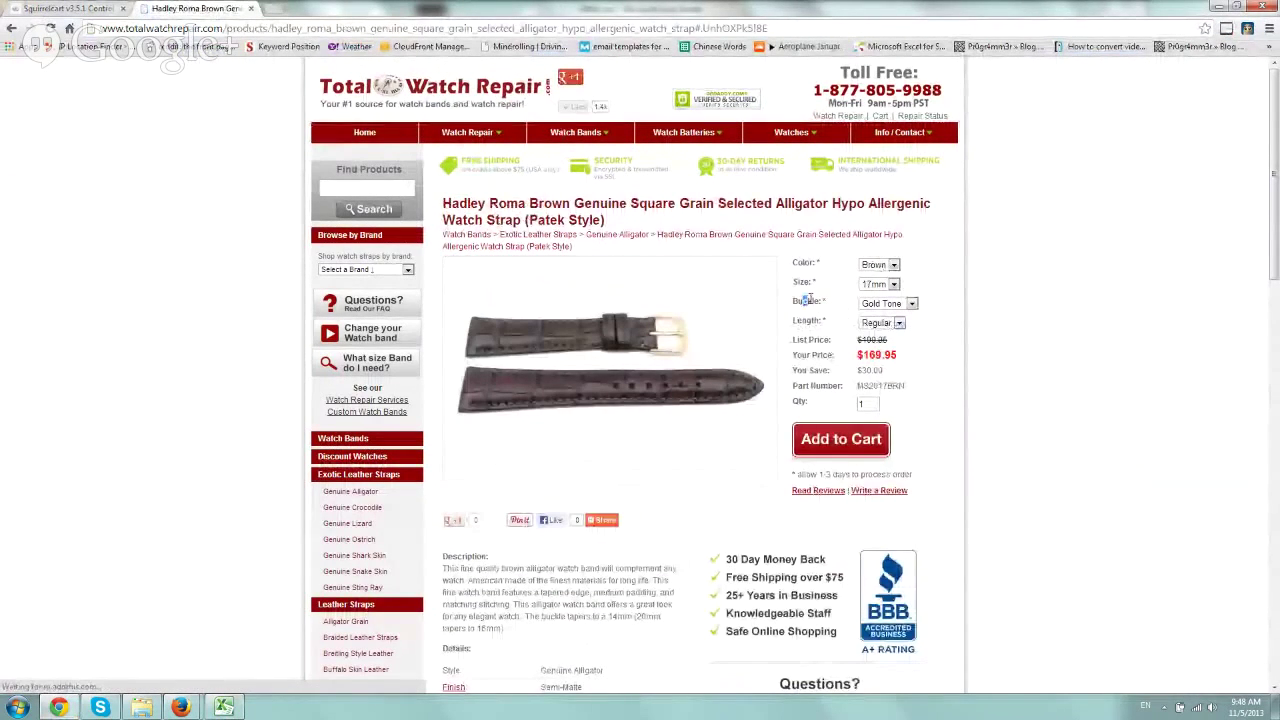
{"action": "left_click", "coordinate": [882, 303]}
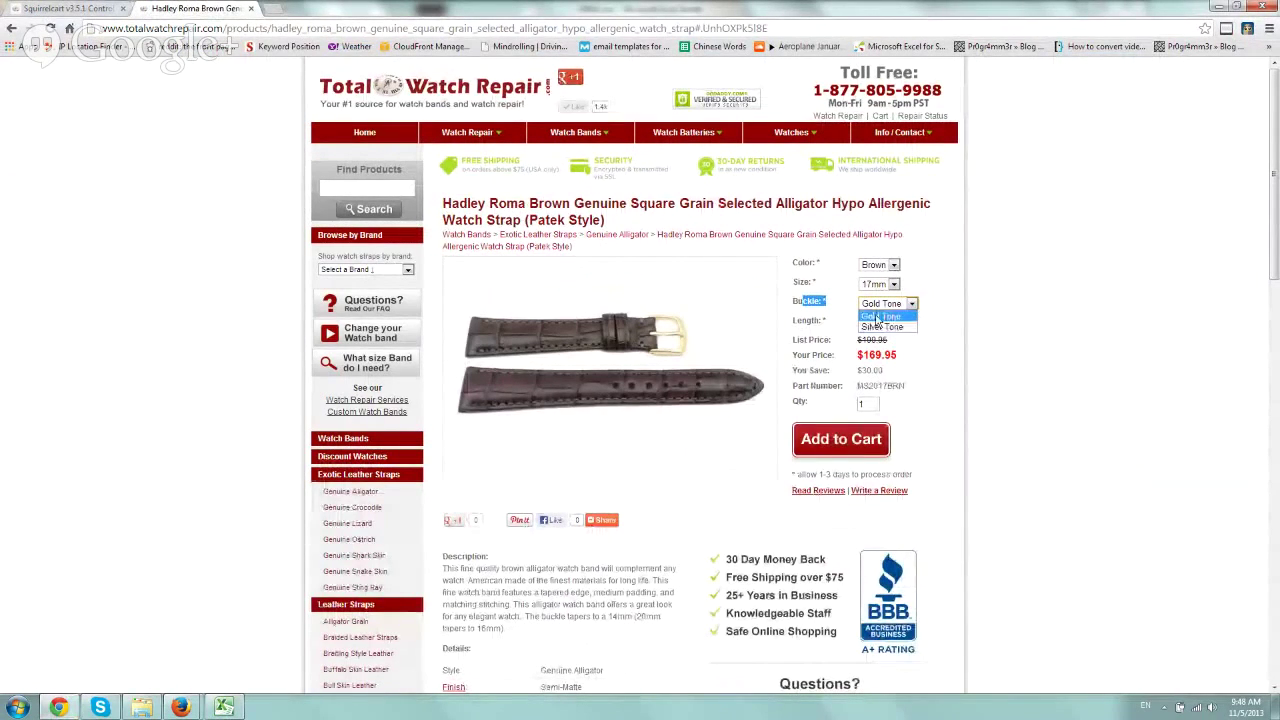
{"action": "left_click", "coordinate": [881, 316]}
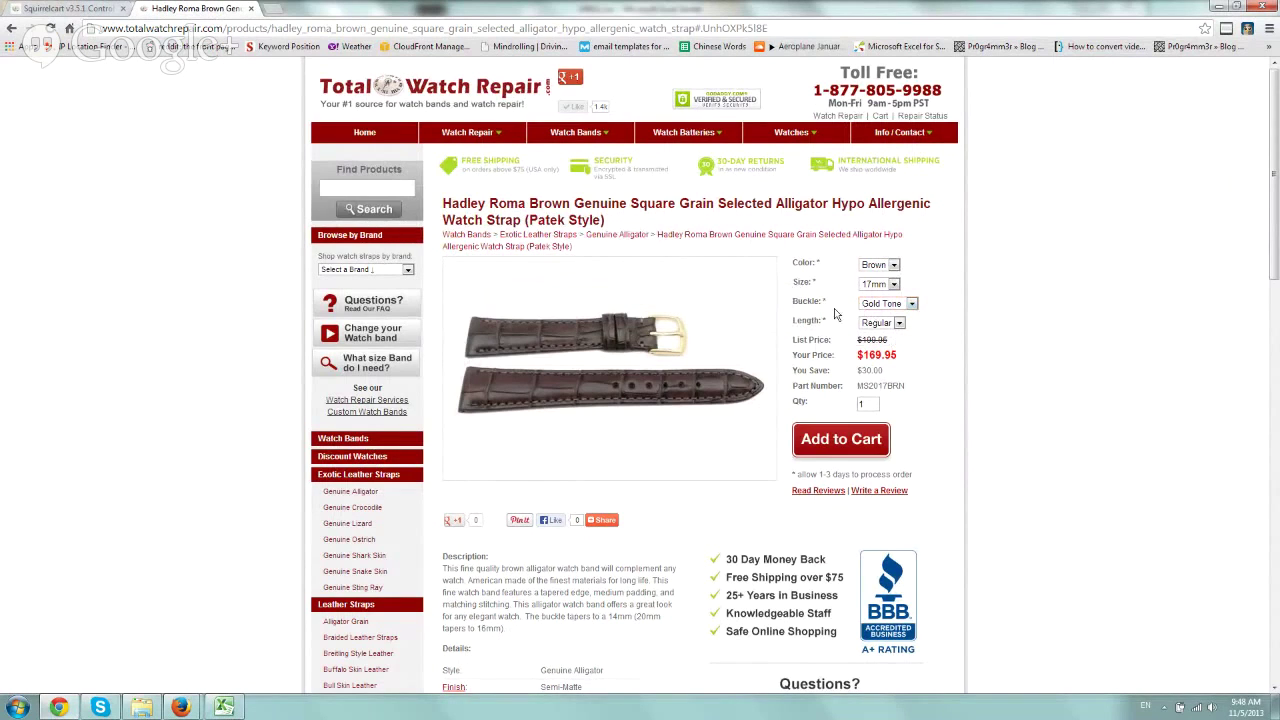
{"action": "left_click", "coordinate": [883, 303]}
{"action": "left_click", "coordinate": [938, 309]}
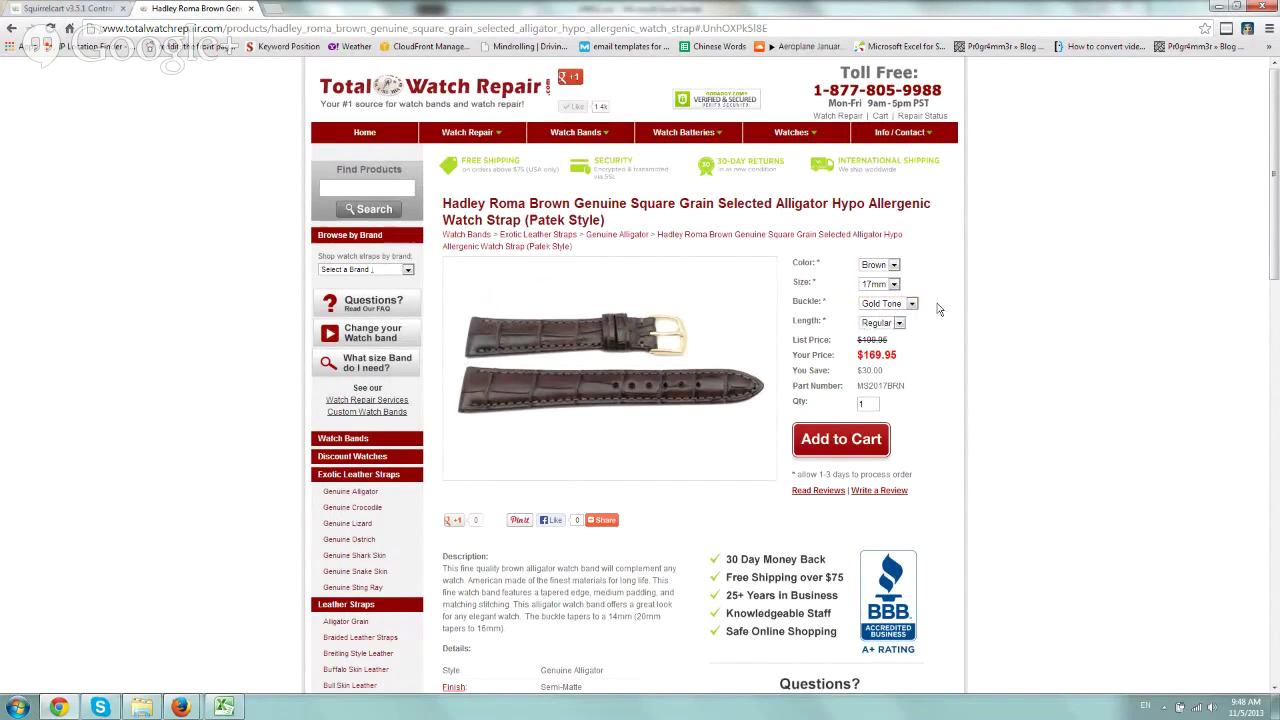
Widen column M next to the 440 option block
{"action": "left_click", "coordinate": [224, 708]}
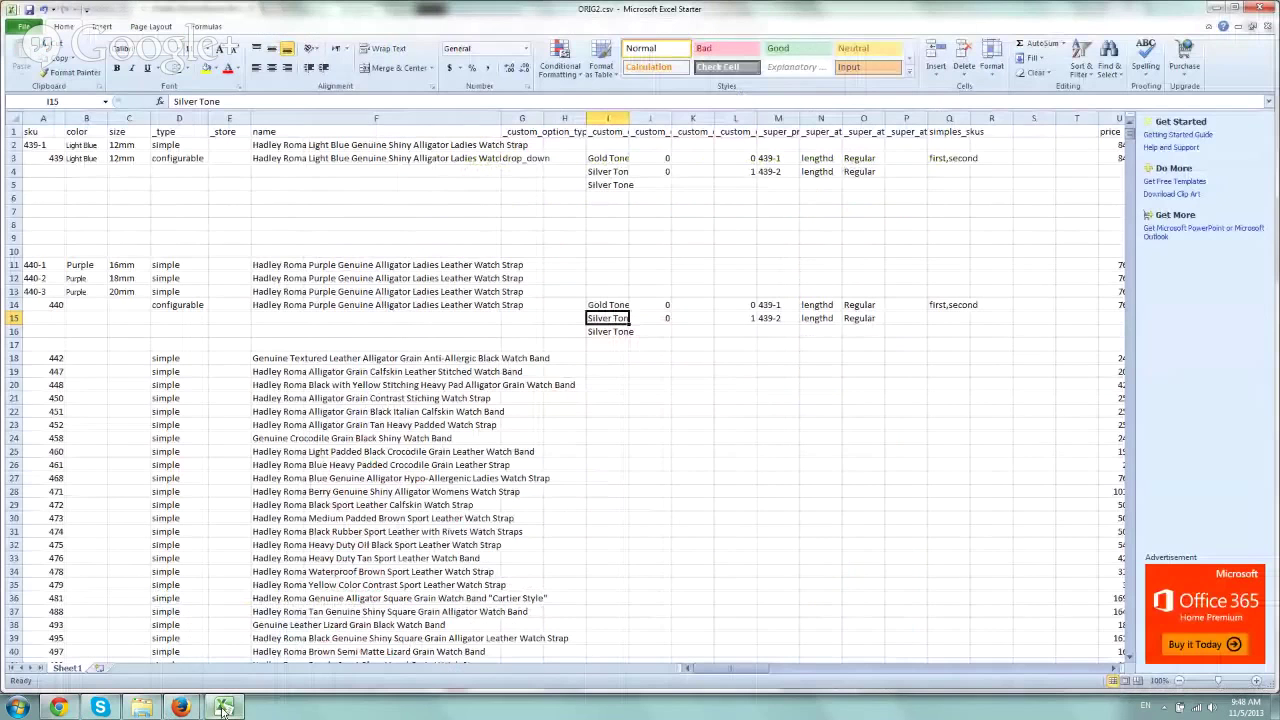
{"action": "mouse_move", "coordinate": [608, 305]}
{"action": "left_mouse_down"}
{"action": "mouse_move", "coordinate": [743, 334]}
{"action": "mouse_move", "coordinate": [778, 318]}
{"action": "left_mouse_up"}
{"action": "left_click_drag", "start_coordinate": [800, 118], "coordinate": [842, 116]}
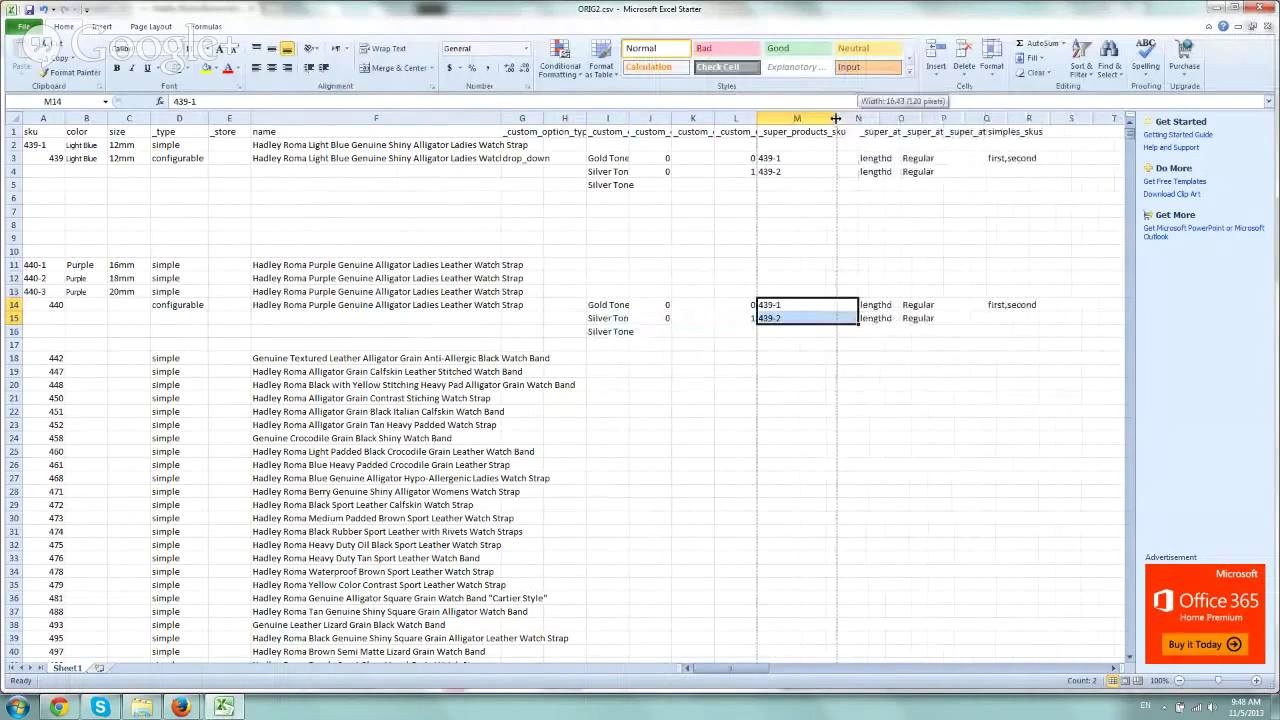
{"action": "left_click_drag", "start_coordinate": [842, 116], "coordinate": [837, 116]}
Clear the leftover 439-1 and 439-2 super-product SKUs from M14:M15
{"action": "left_click", "coordinate": [800, 304]}
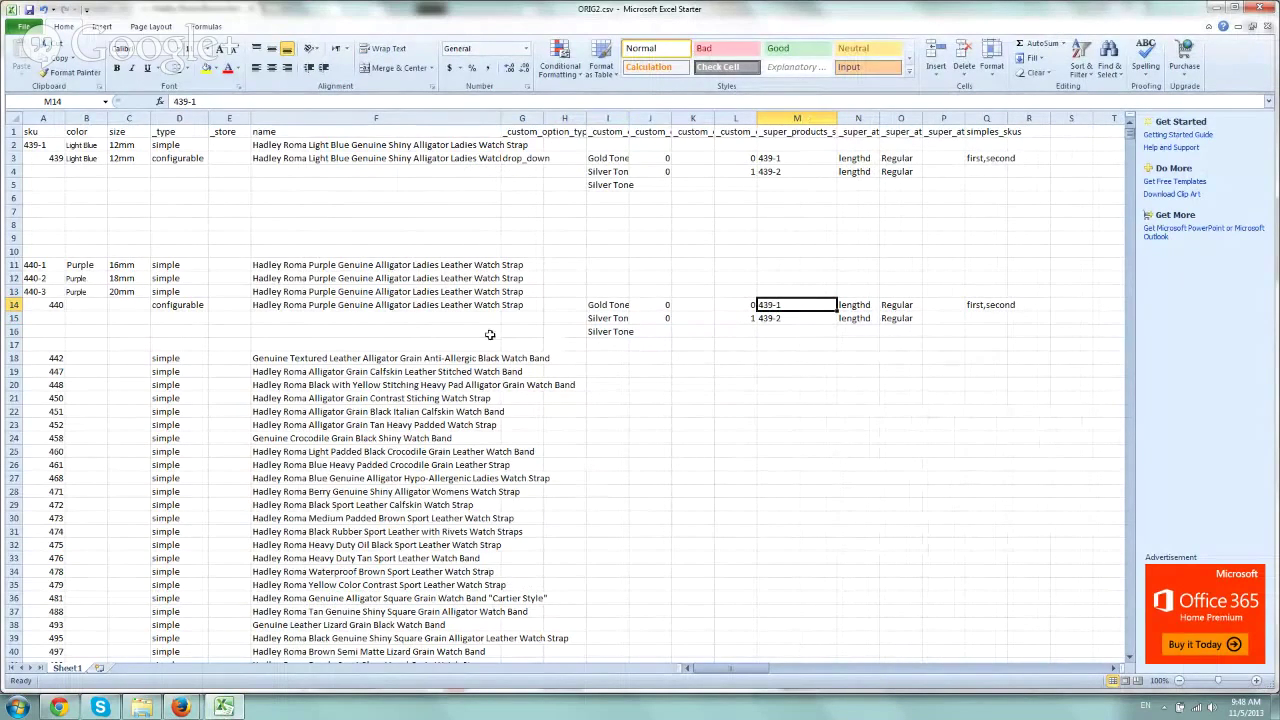
{"action": "left_click_drag", "start_coordinate": [783, 304], "coordinate": [783, 318]}
{"action": "key", "text": "Delete"}
{"action": "left_click", "coordinate": [783, 304]}
Paste the SKUs 440-1, 440-2 and 440-3 into column M from M14
{"action": "left_click_drag", "start_coordinate": [48, 264], "coordinate": [48, 291]}
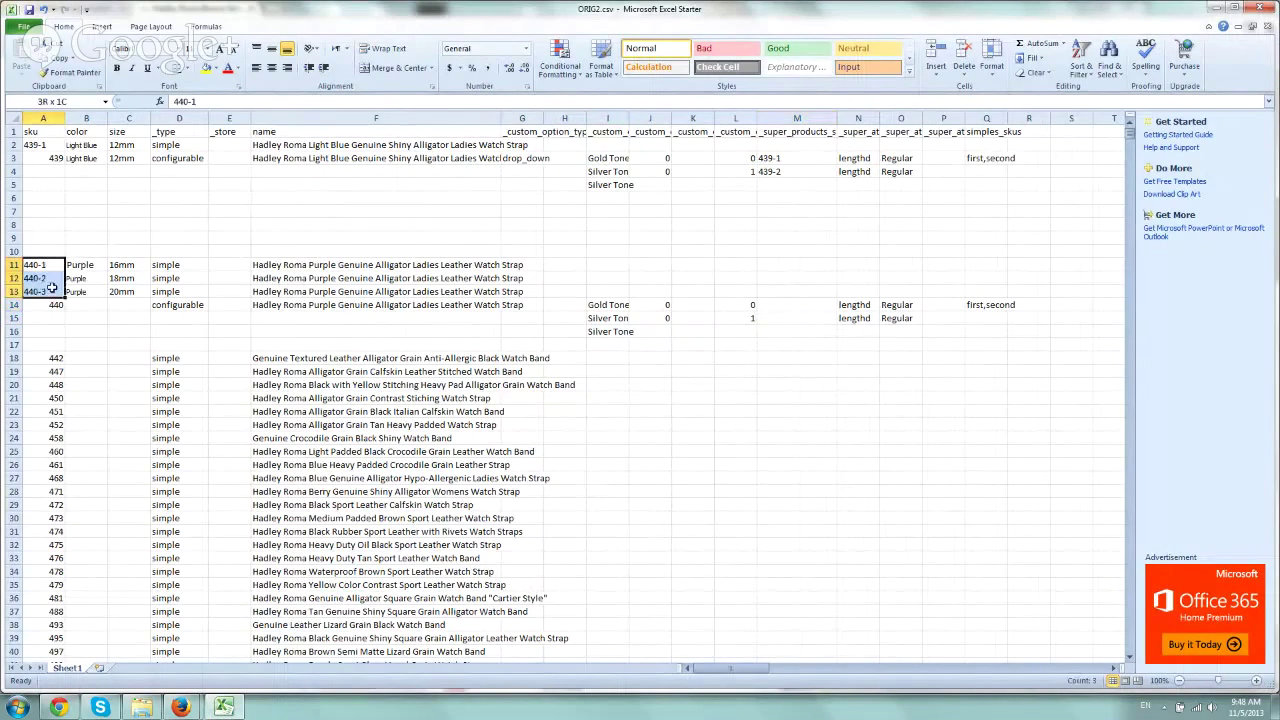
{"action": "key", "text": "ctrl+c"}
{"action": "left_click", "coordinate": [786, 305]}
{"action": "key", "text": "ctrl+v"}
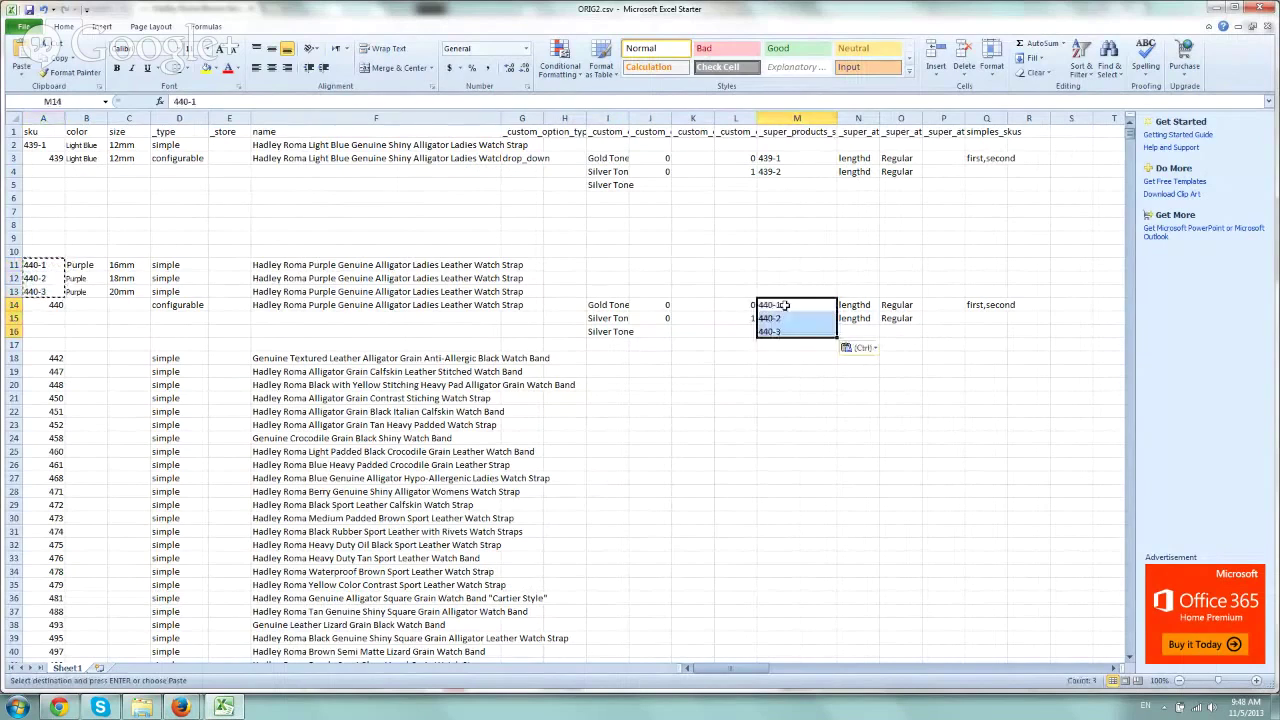
{"action": "left_click", "coordinate": [30, 345]}
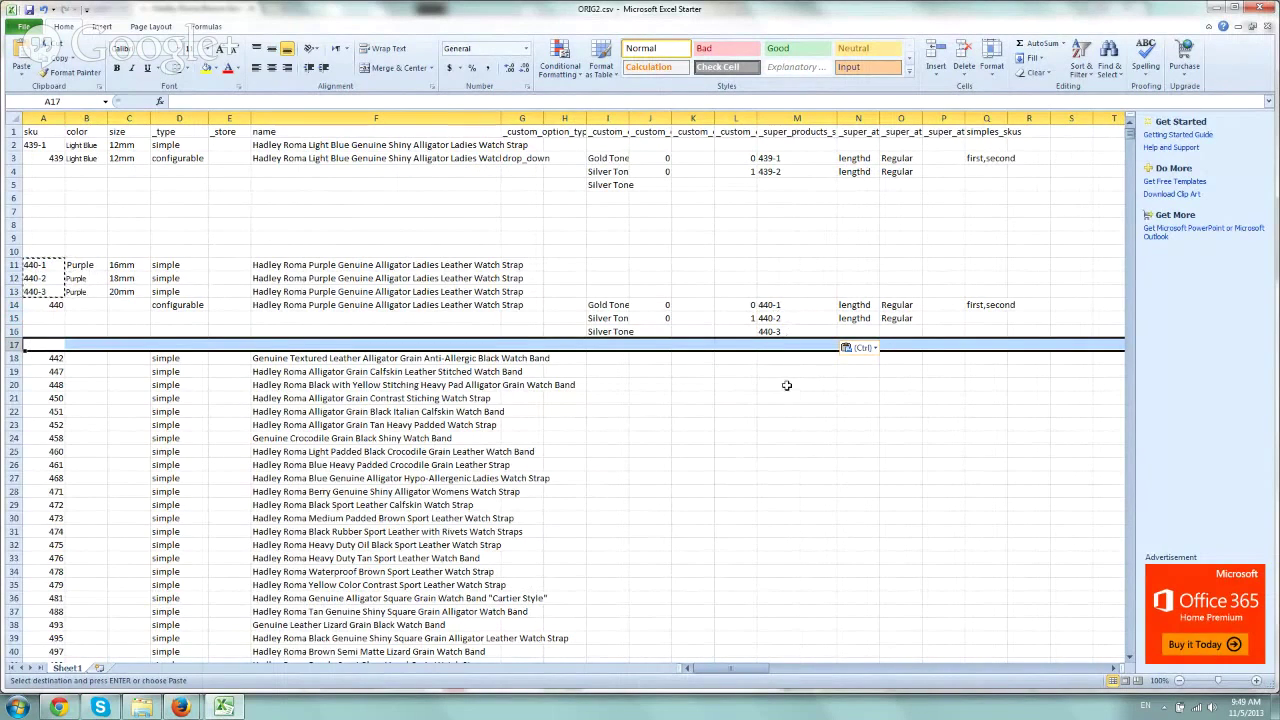
Check the pasted 440 SKUs against the Gold Tone/Silver Tone option rows
{"action": "left_click_drag", "start_coordinate": [785, 304], "coordinate": [790, 331]}
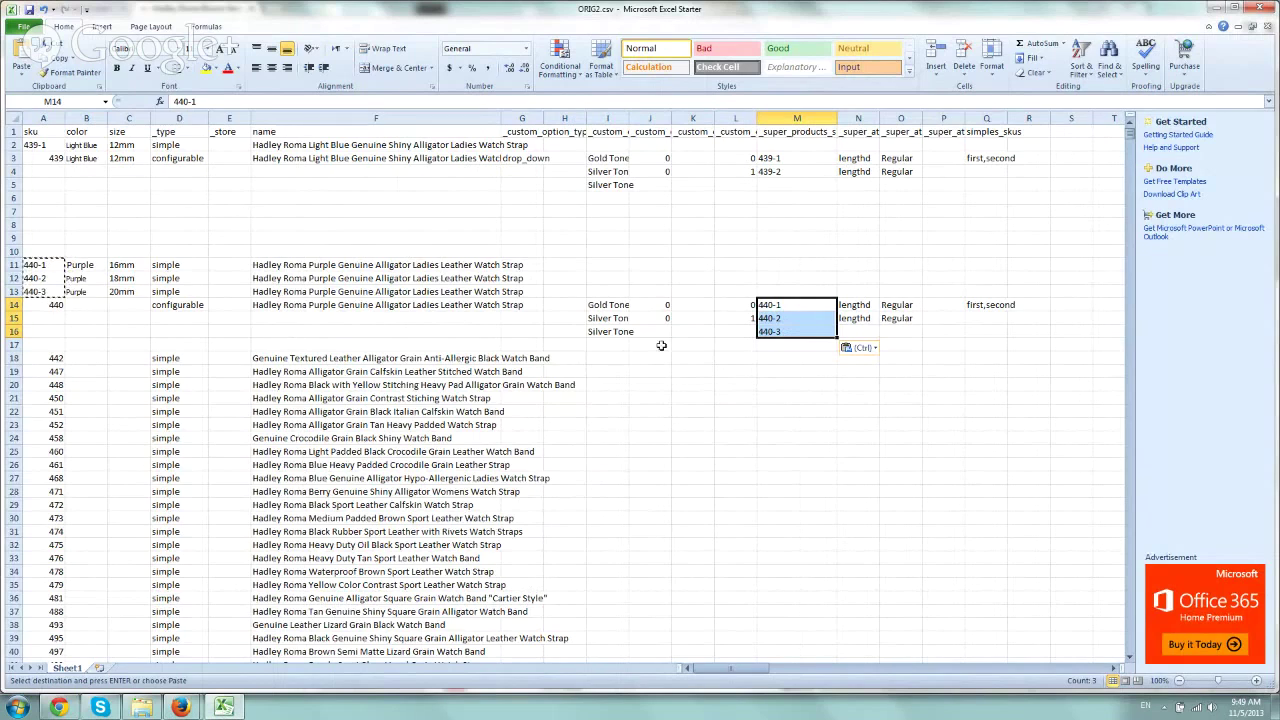
{"action": "left_click", "coordinate": [622, 331]}
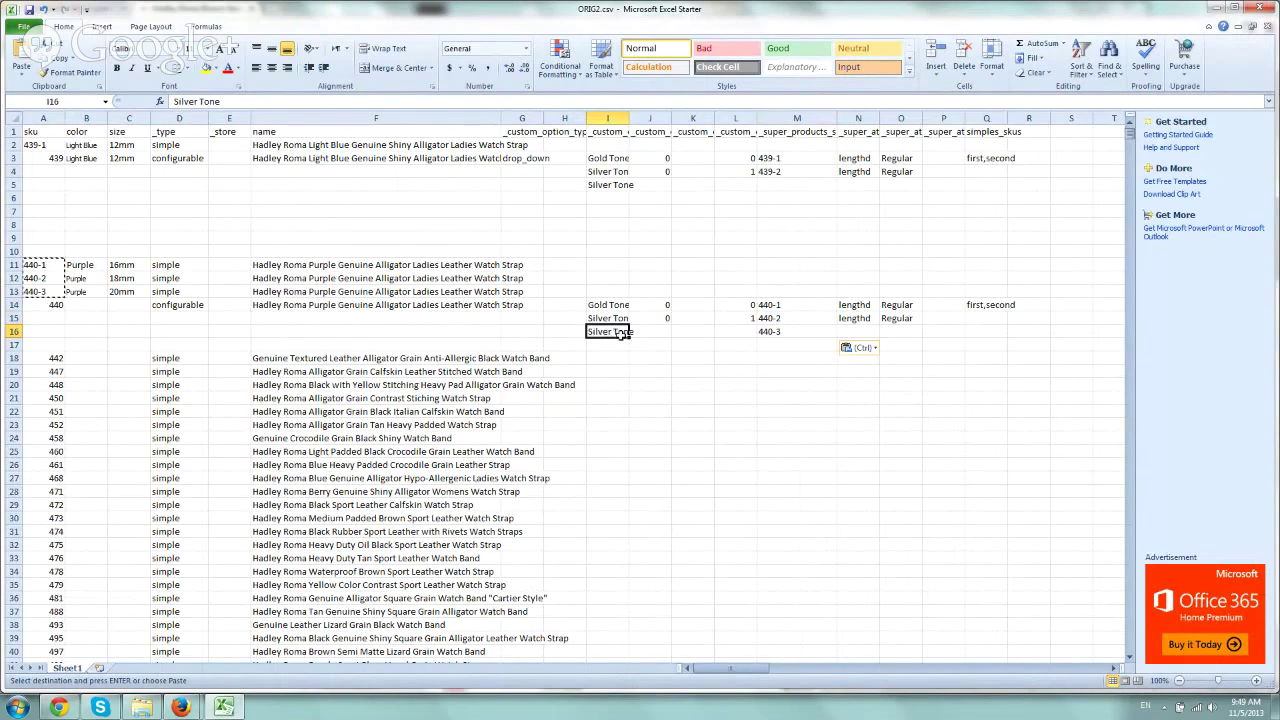
{"action": "left_click_drag", "start_coordinate": [607, 302], "coordinate": [607, 329]}
{"action": "left_click", "coordinate": [607, 329]}
{"action": "left_click_drag", "start_coordinate": [608, 304], "coordinate": [735, 336]}
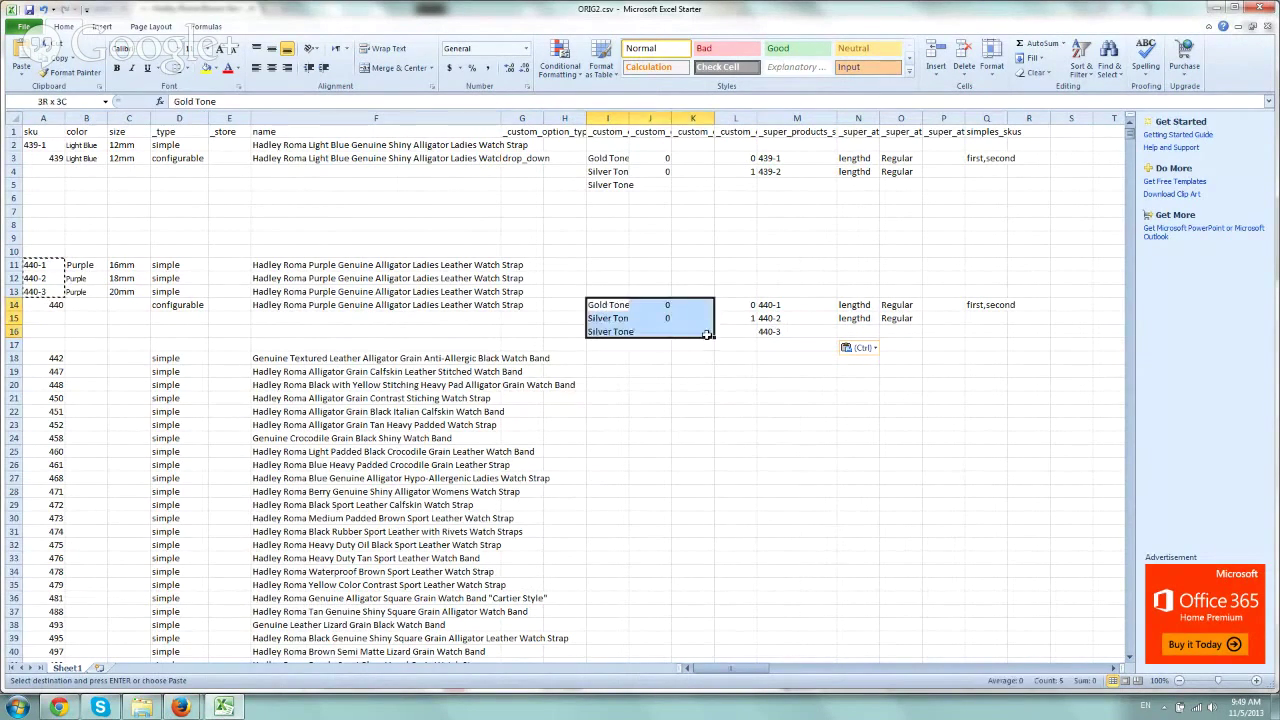
{"action": "left_click", "coordinate": [777, 356]}
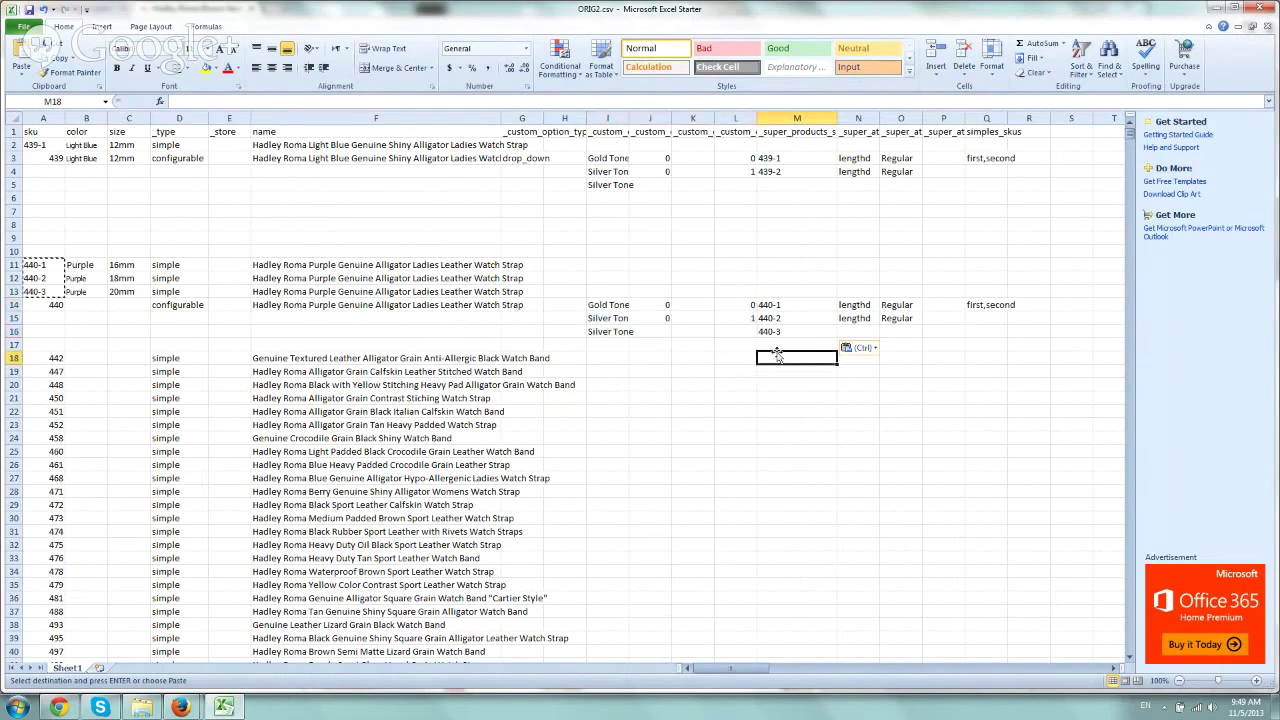
{"action": "left_click_drag", "start_coordinate": [783, 304], "coordinate": [781, 331]}
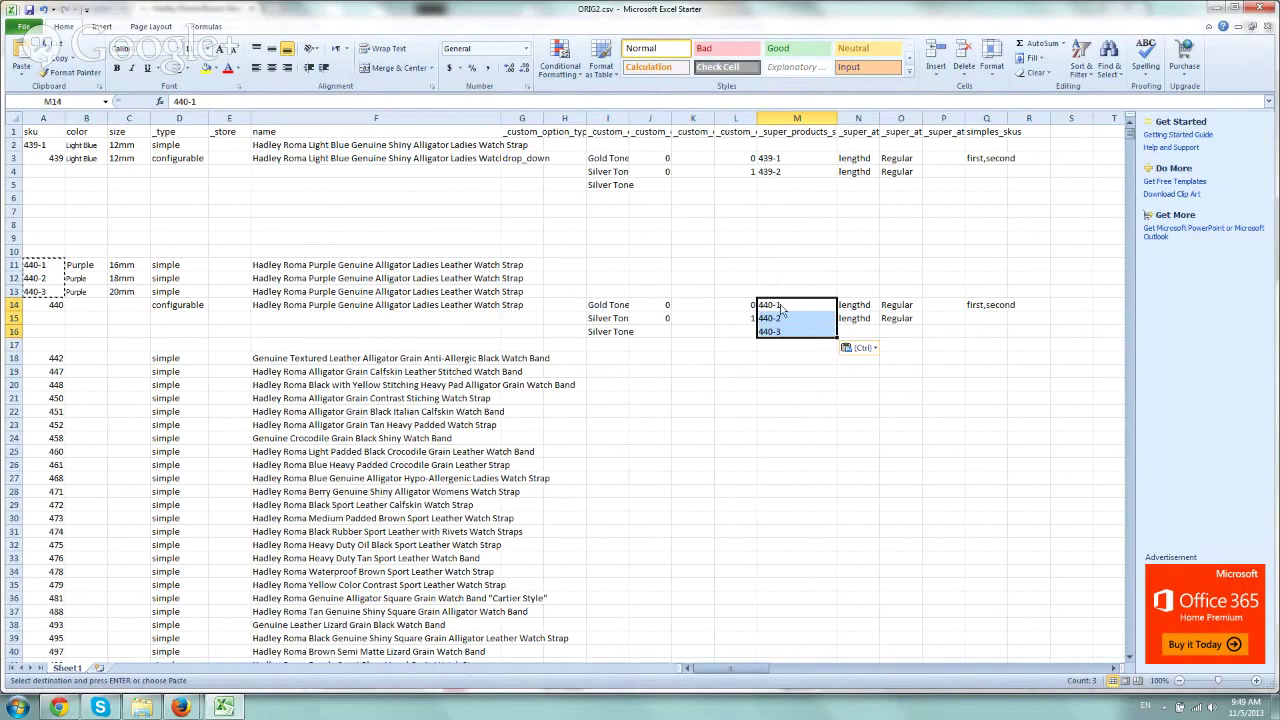
Replace first,second in Q14 with 440-1,440-2,440-3 and compare it against column M
{"action": "left_click", "coordinate": [965, 306]}
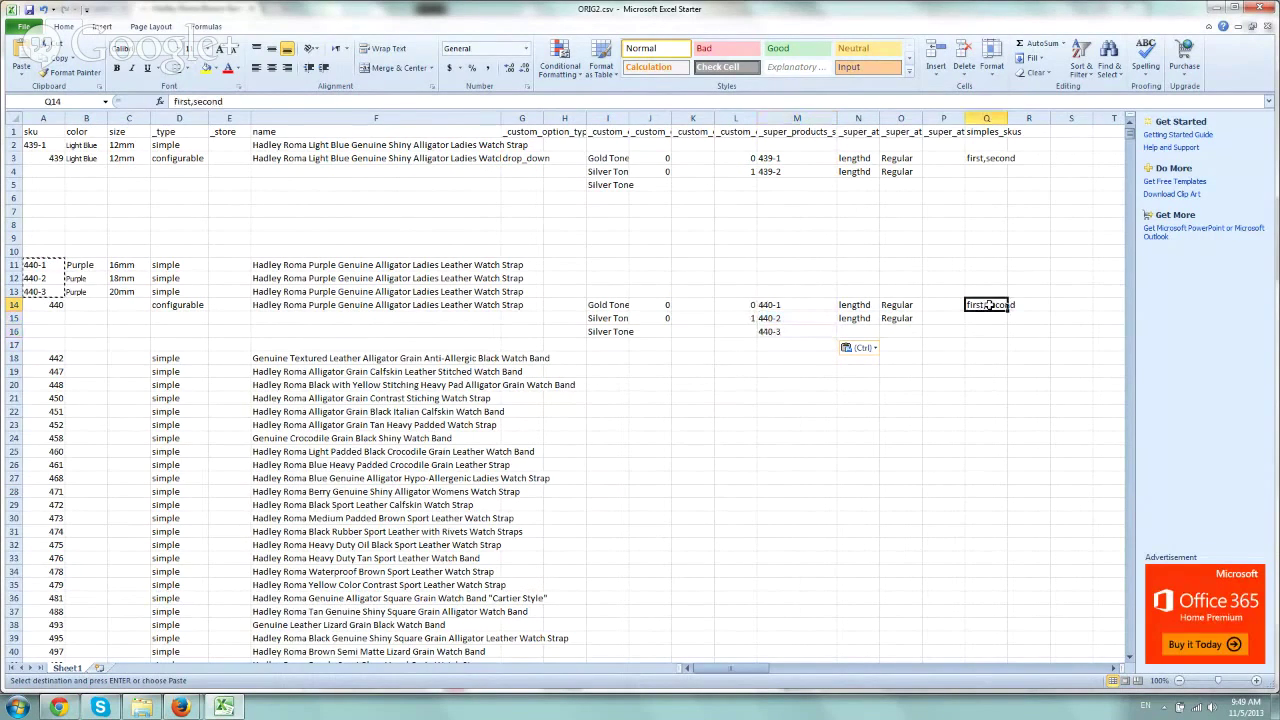
{"action": "left_click", "coordinate": [45, 265]}
{"action": "left_click", "coordinate": [975, 306]}
{"action": "key", "text": "ctrl+v"}
{"action": "left_click", "coordinate": [211, 102]}
{"action": "type", "text": ","}
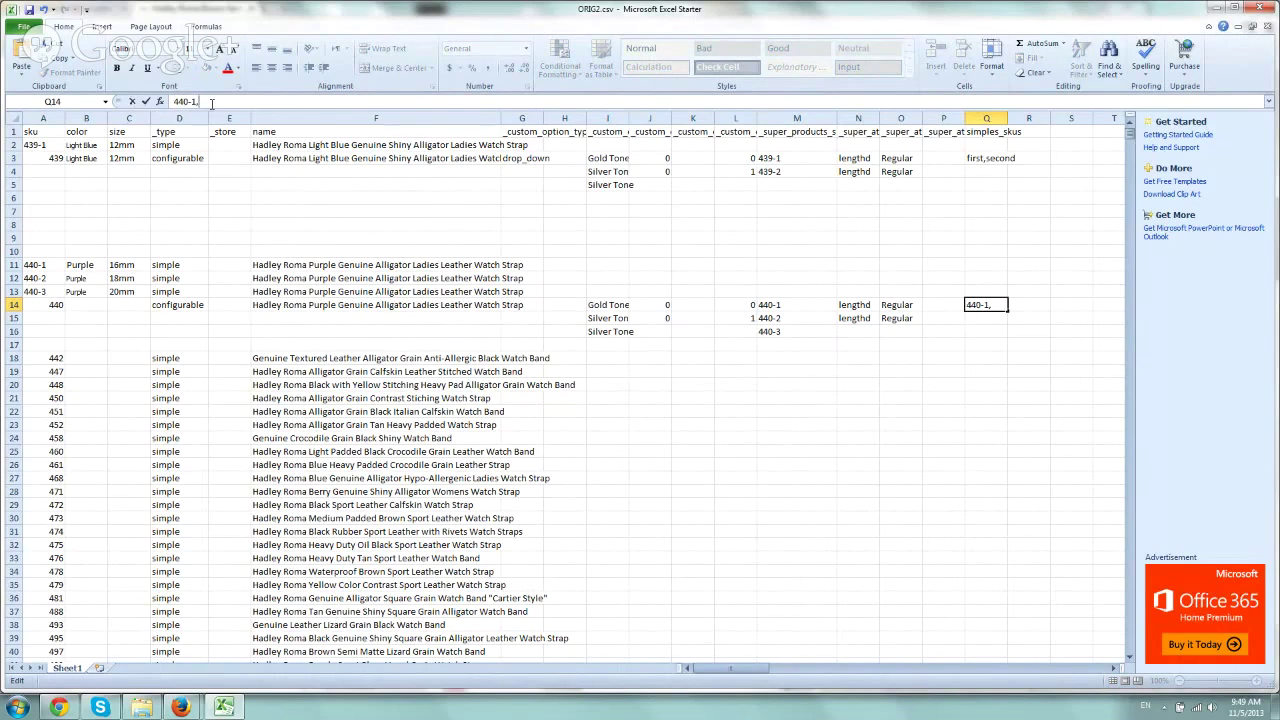
{"action": "key", "text": "ctrl+v"}
{"action": "key", "text": "ctrl+v"}
{"action": "key", "text": "Return"}
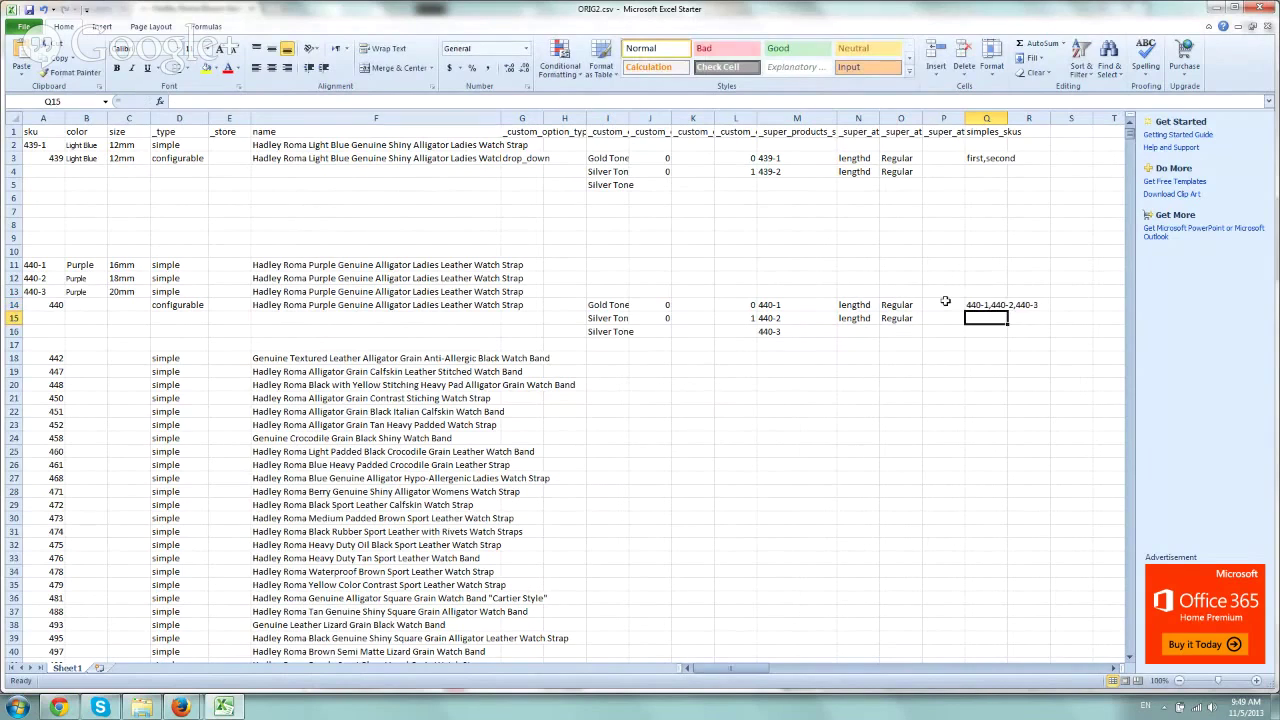
{"action": "left_click", "coordinate": [966, 303]}
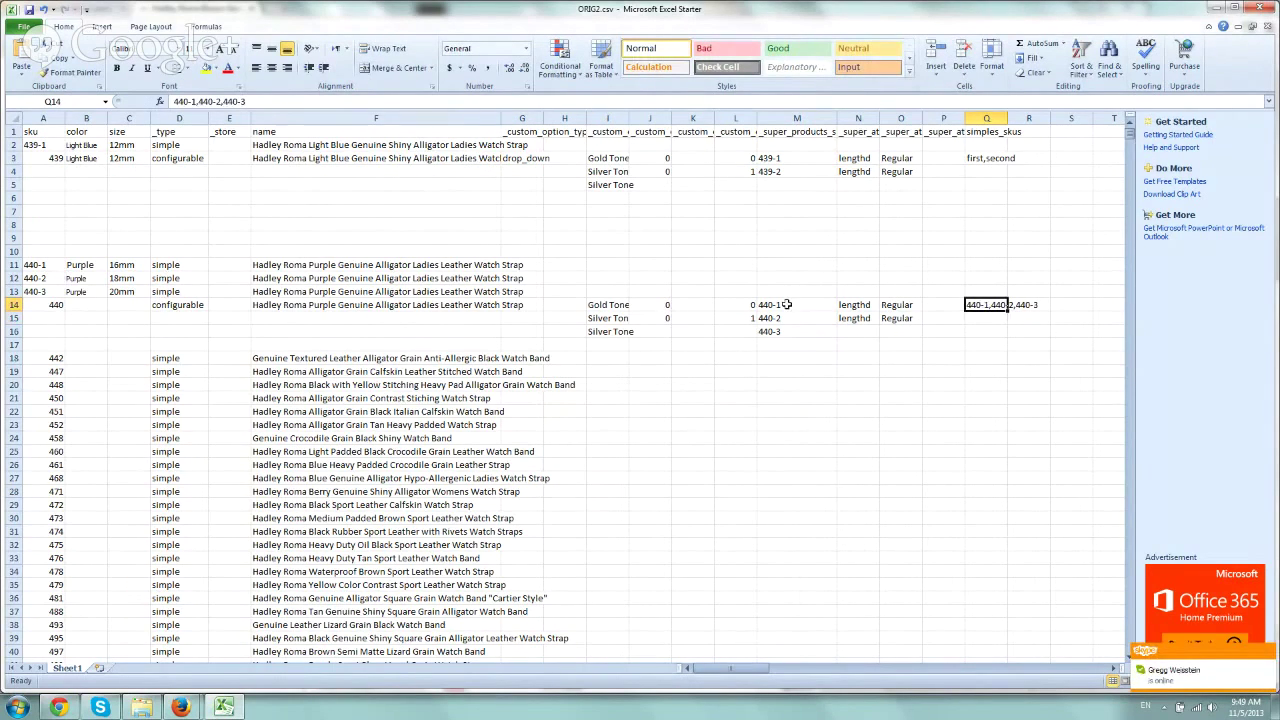
{"action": "left_click_drag", "start_coordinate": [787, 304], "coordinate": [787, 331]}
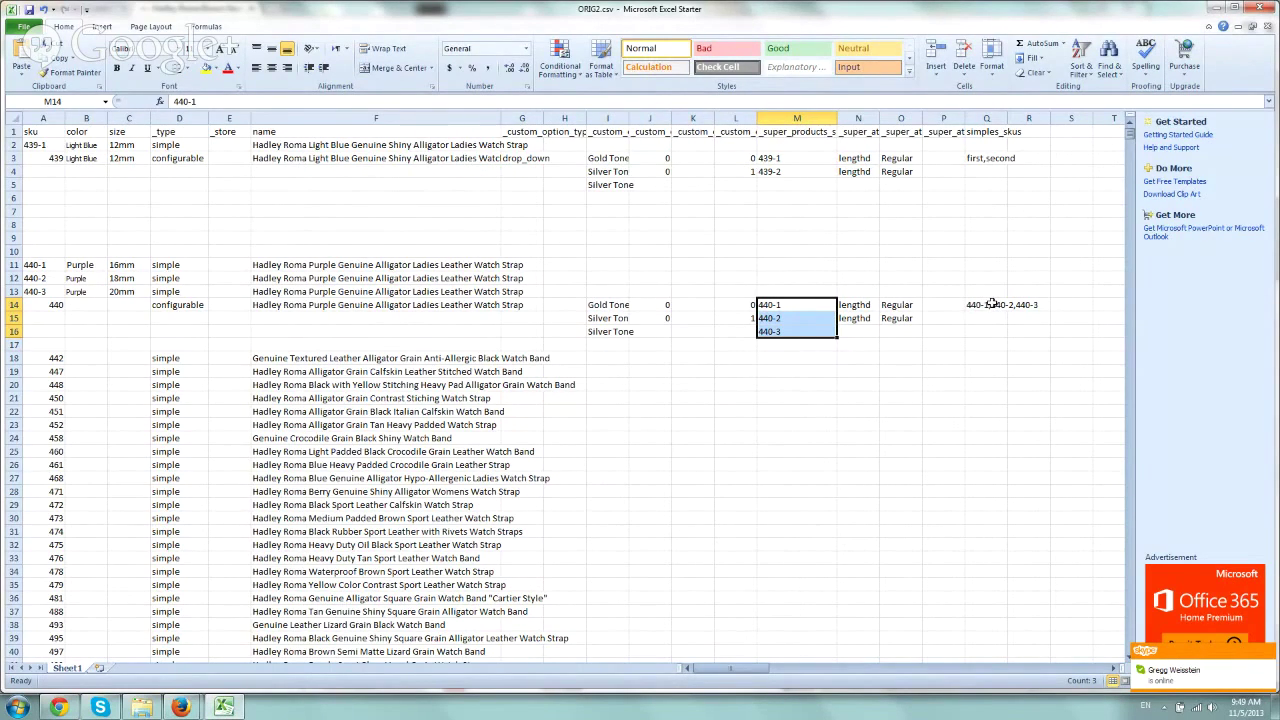
{"action": "left_click", "coordinate": [985, 318]}
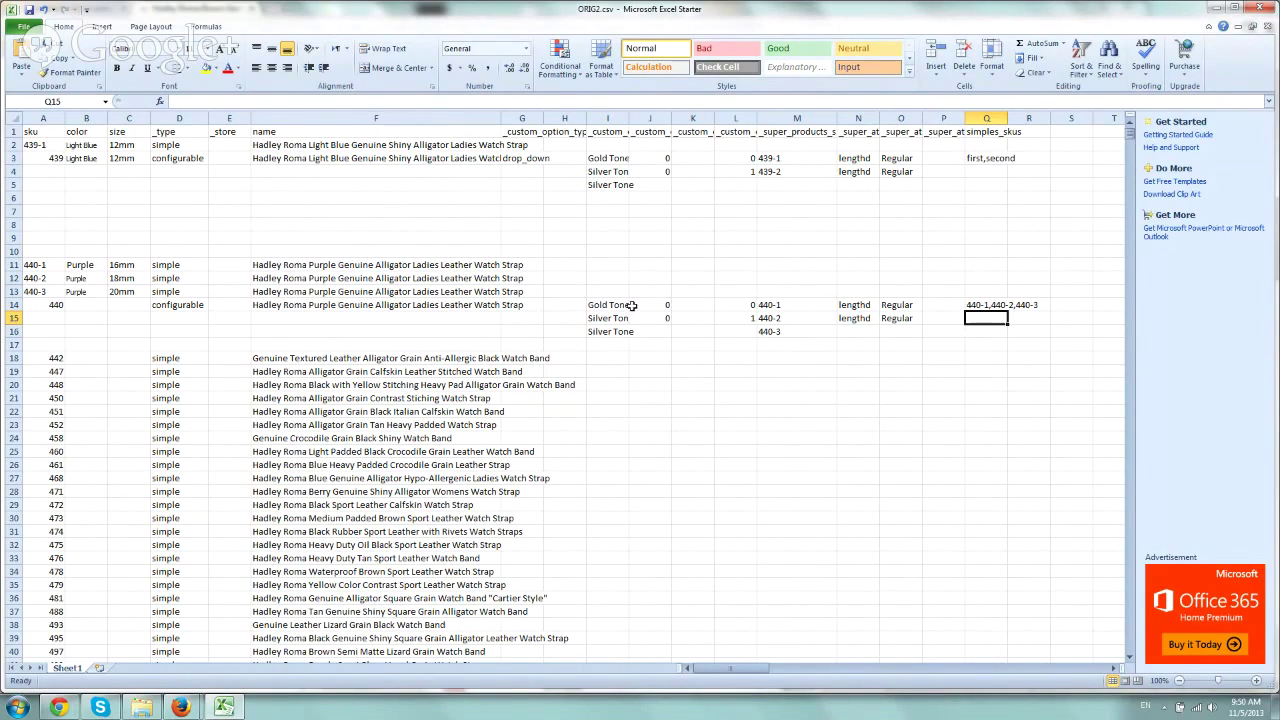
{"action": "left_click", "coordinate": [620, 132]}
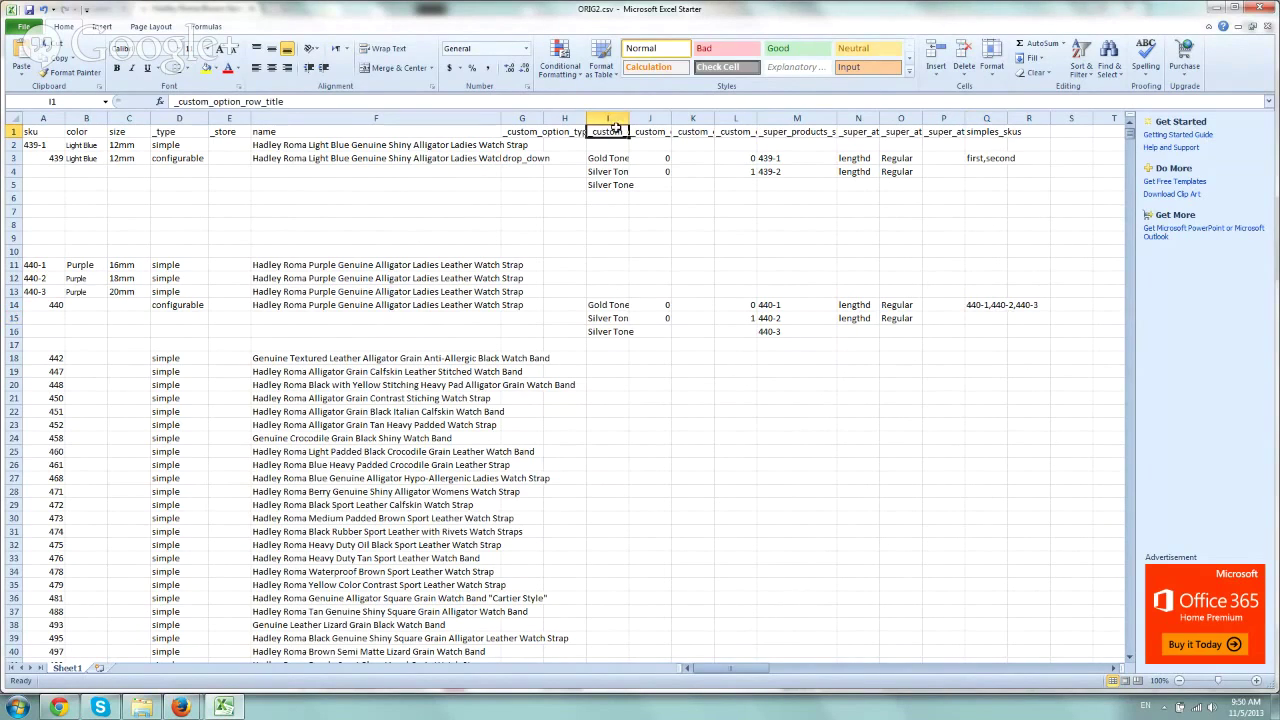
{"action": "left_click", "coordinate": [604, 305]}
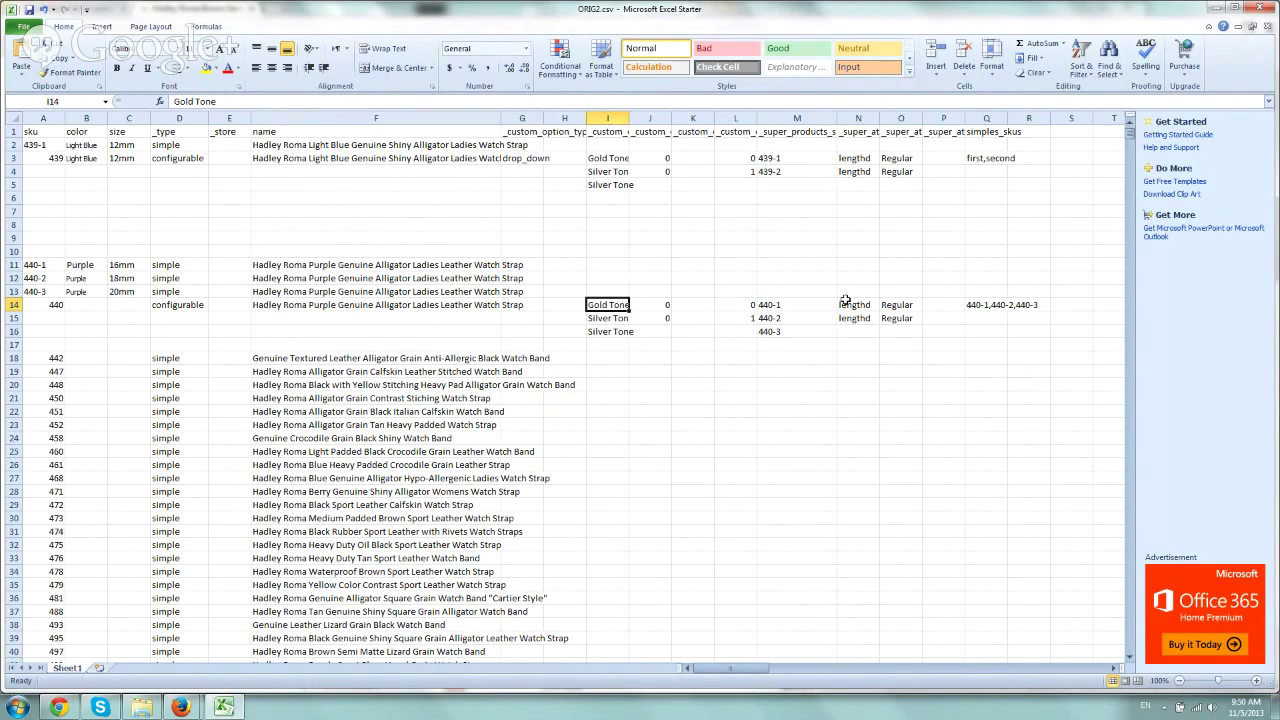
{"action": "key", "text": "Right"}
{"action": "key", "text": "Right"}
{"action": "key", "text": "Right"}
{"action": "key", "text": "Right"}
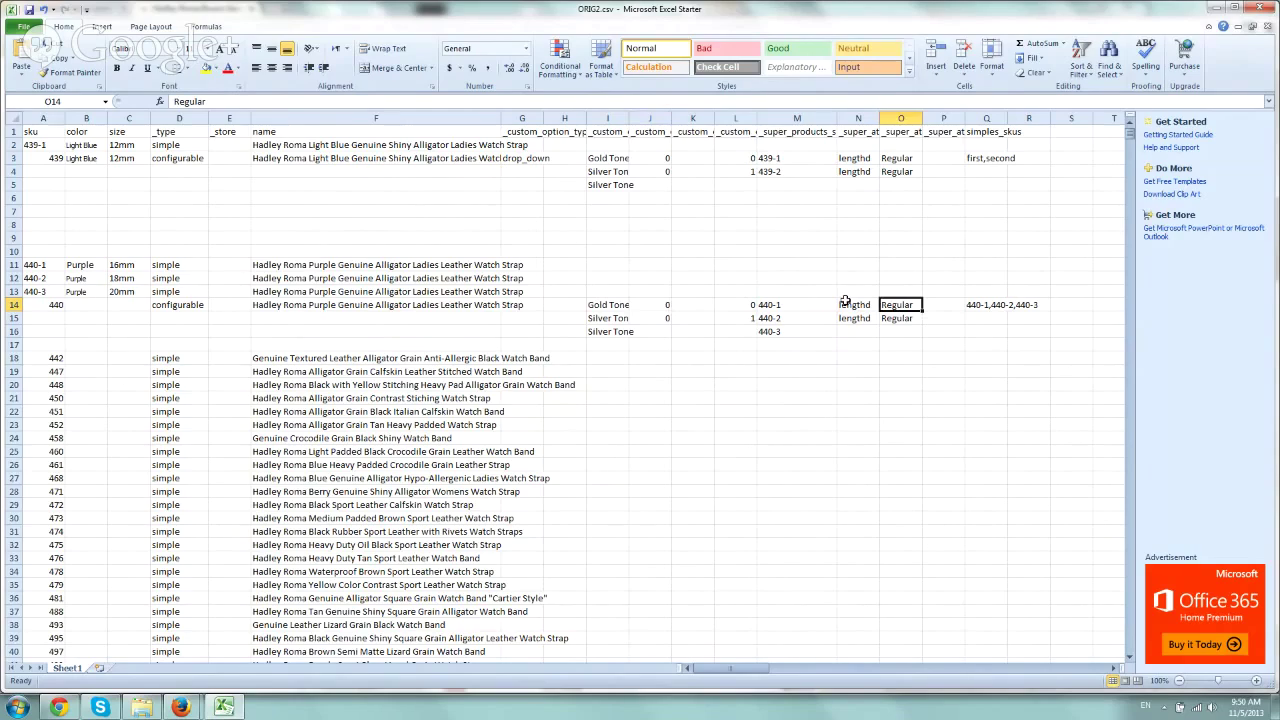
{"action": "key", "text": "Right"}
{"action": "key", "text": "Right"}
{"action": "key", "text": "Right"}
{"action": "key", "text": "Right"}
{"action": "key", "text": "Right"}
{"action": "key", "text": "Right"}
{"action": "key", "text": "Right"}
{"action": "key", "text": "Right"}
{"action": "key", "text": "Right"}
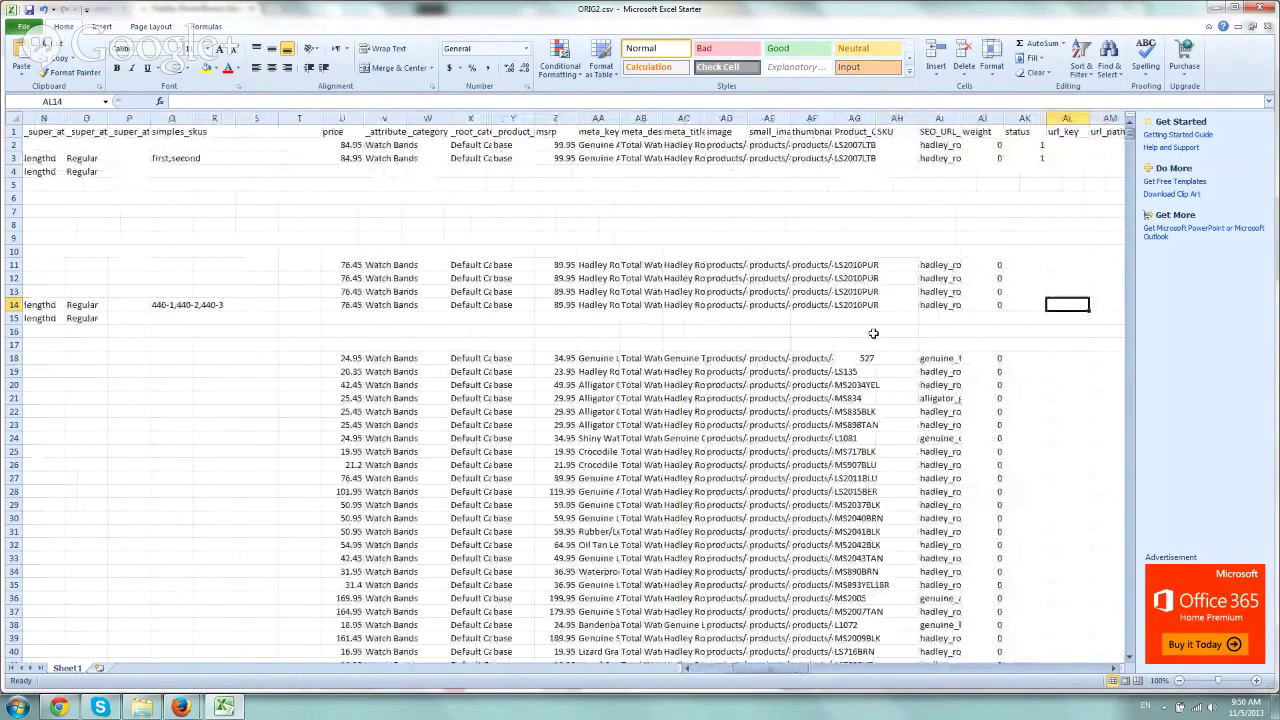
{"action": "key", "text": "Right"}
{"action": "key", "text": "Right"}
{"action": "key", "text": "Right"}
{"action": "key", "text": "Right"}
{"action": "left_click_drag", "start_coordinate": [342, 145], "coordinate": [1090, 158]}
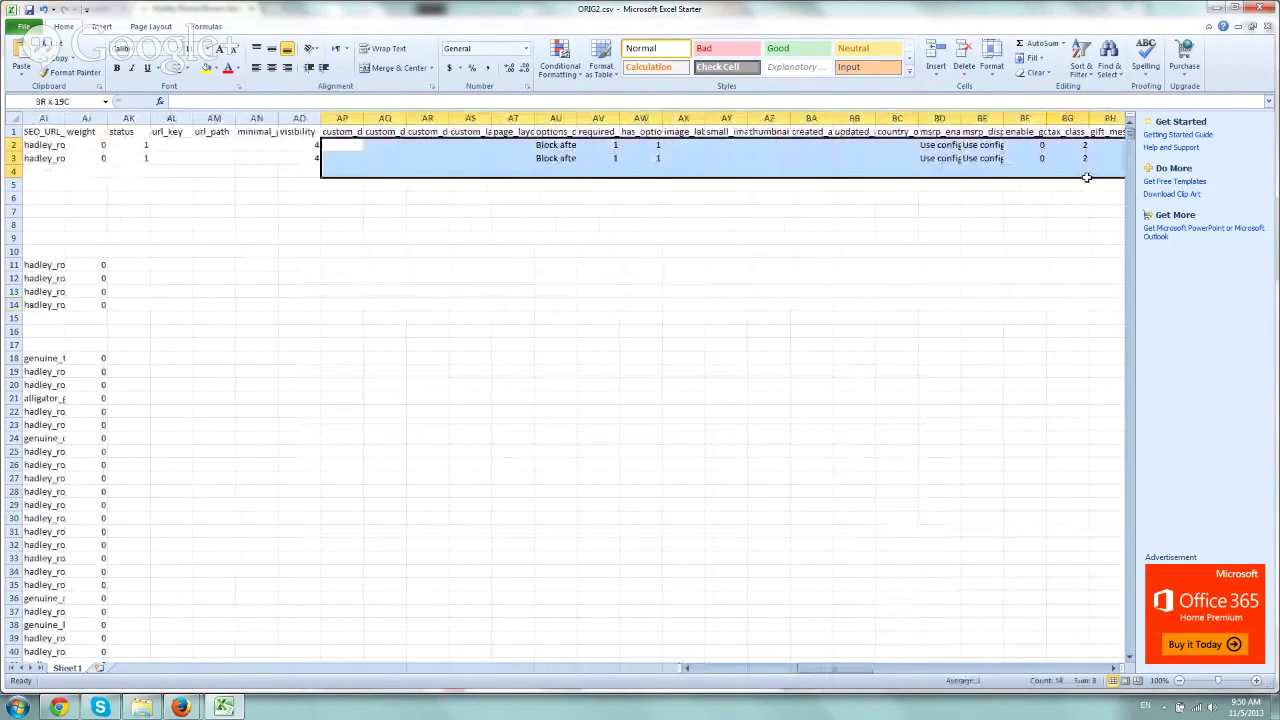
{"action": "left_click", "coordinate": [340, 297]}
{"action": "key", "text": "Left"}
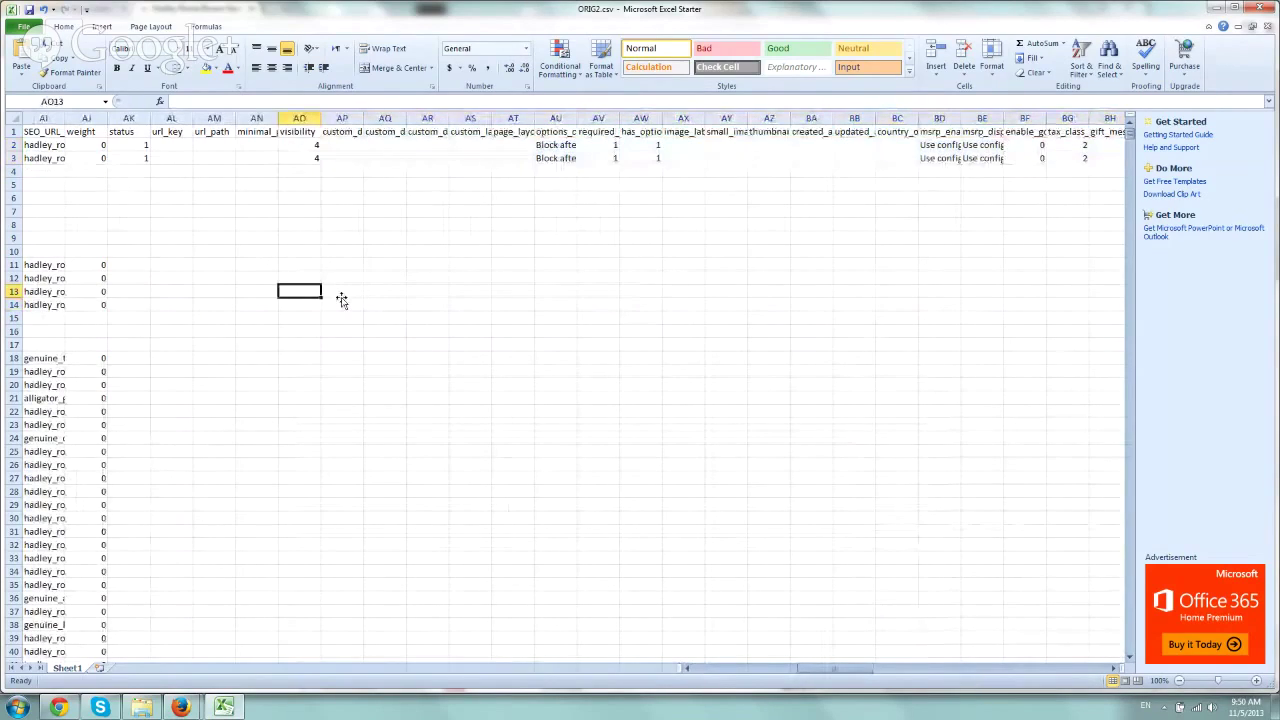
{"action": "key", "text": "Left"}
{"action": "key", "text": "Left"}
{"action": "key", "text": "Left"}
{"action": "key", "text": "Left"}
{"action": "key", "text": "Left"}
{"action": "key", "text": "Left"}
{"action": "key", "text": "Left"}
{"action": "key", "text": "Left"}
{"action": "key", "text": "Left"}
{"action": "key", "text": "Left"}
{"action": "key", "text": "Left"}
{"action": "key", "text": "Left"}
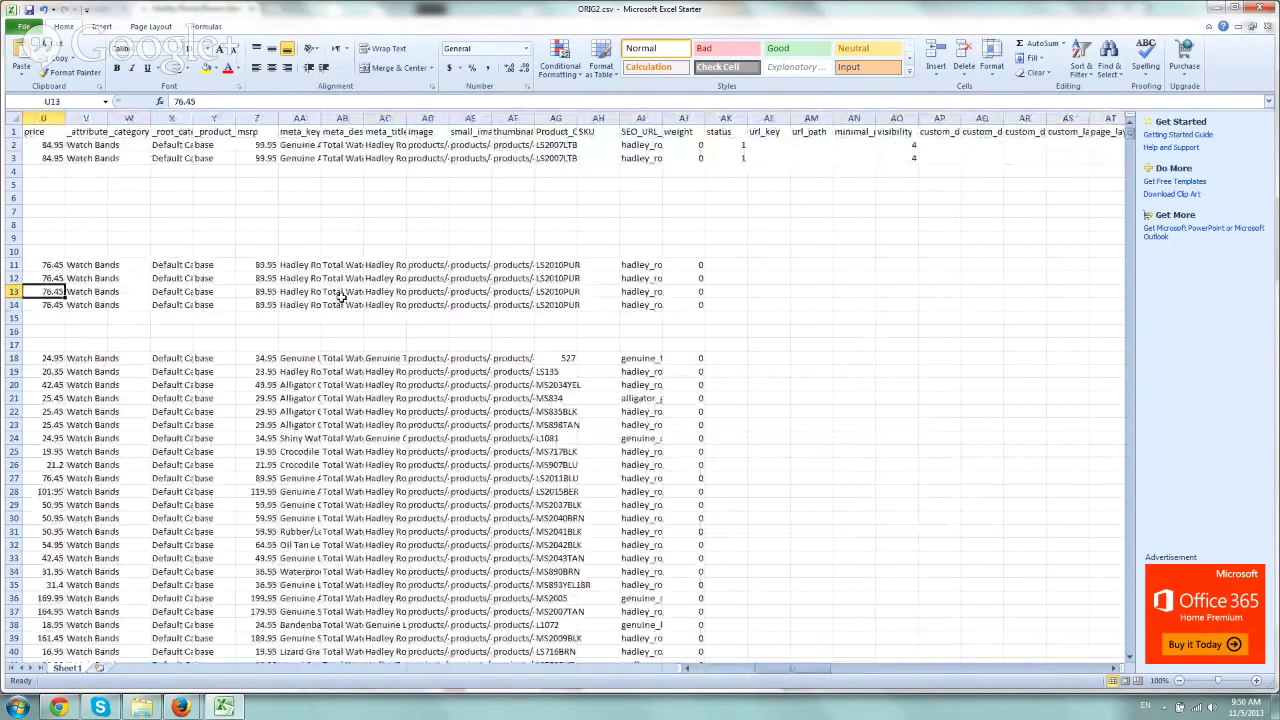
{"action": "key", "text": "Left"}
{"action": "key", "text": "Left"}
{"action": "key", "text": "Left"}
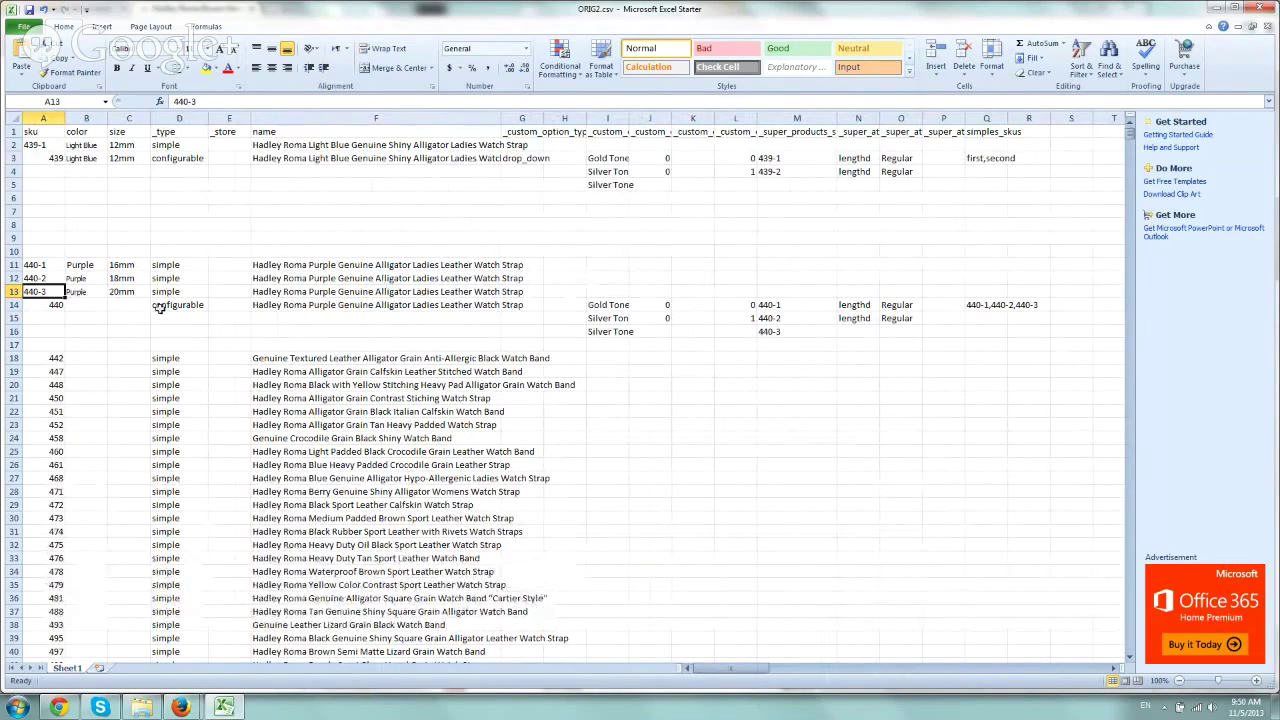
Insert two blank rows at row 17 and move the 440 configurable block down
{"action": "left_click", "coordinate": [88, 318]}
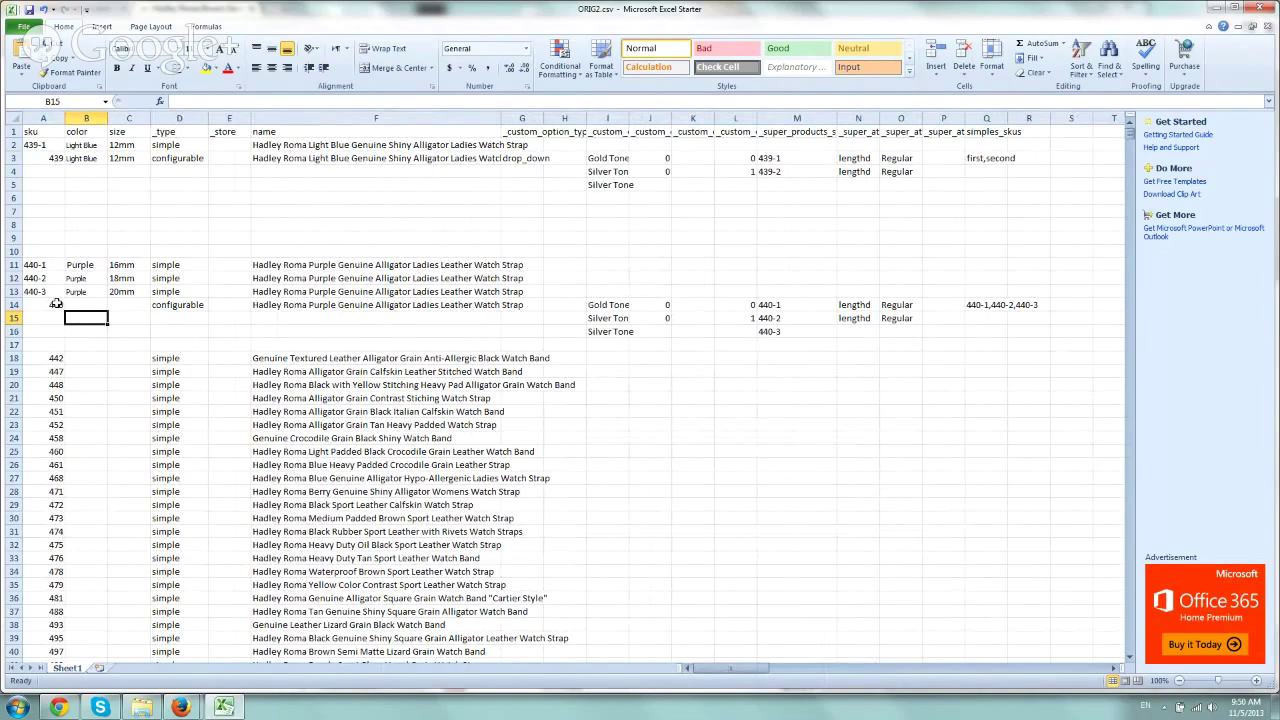
{"action": "left_click", "coordinate": [14, 344]}
{"action": "right_click", "coordinate": [14, 344]}
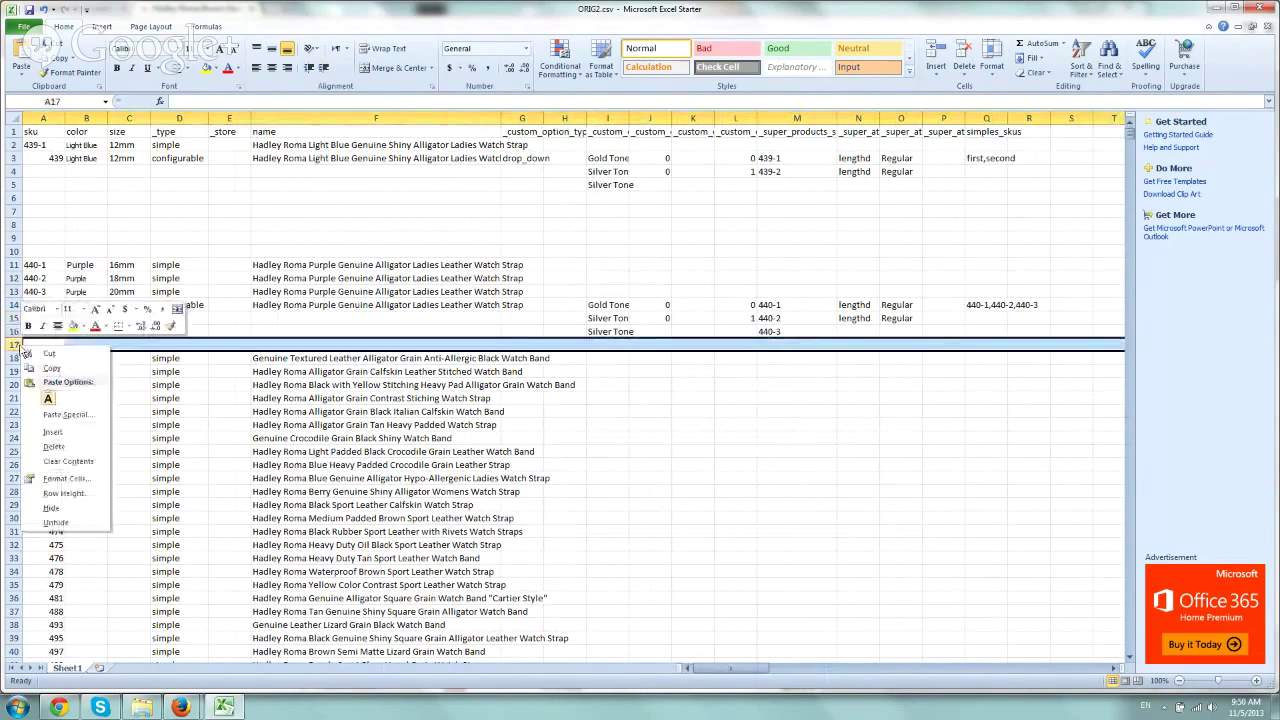
{"action": "left_click", "coordinate": [52, 431]}
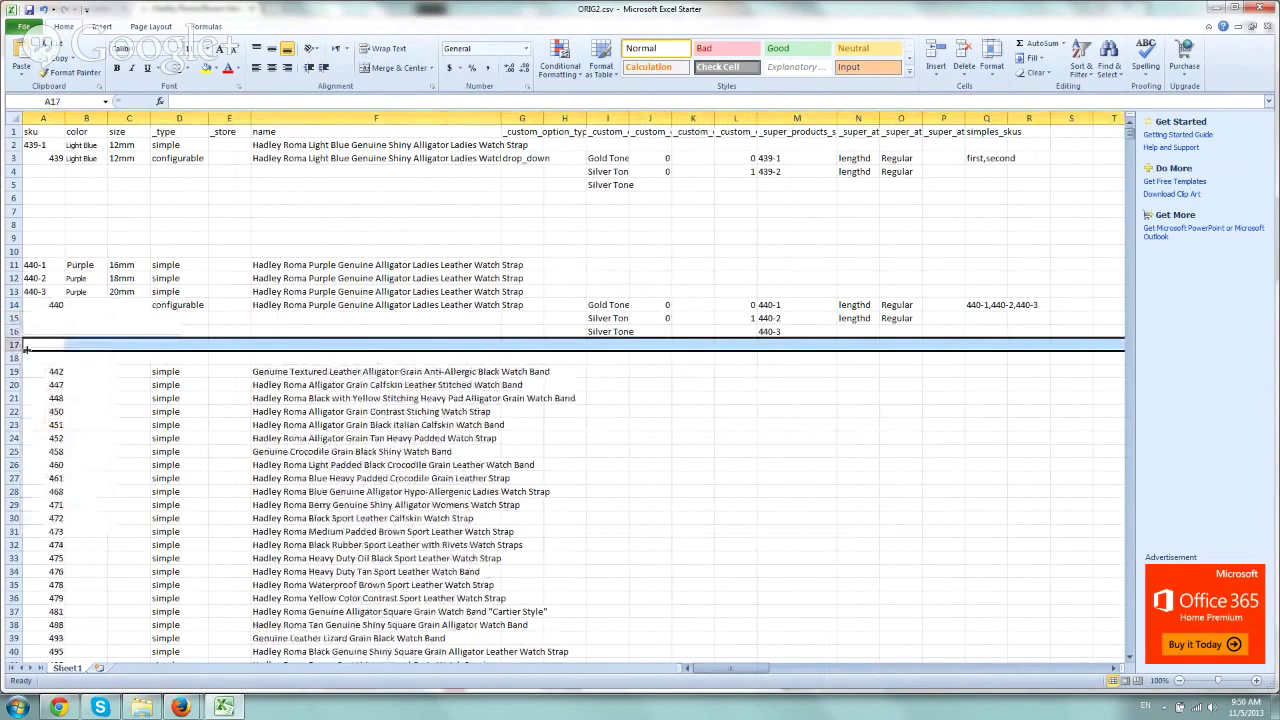
{"action": "right_click", "coordinate": [26, 348]}
{"action": "left_click", "coordinate": [52, 434]}
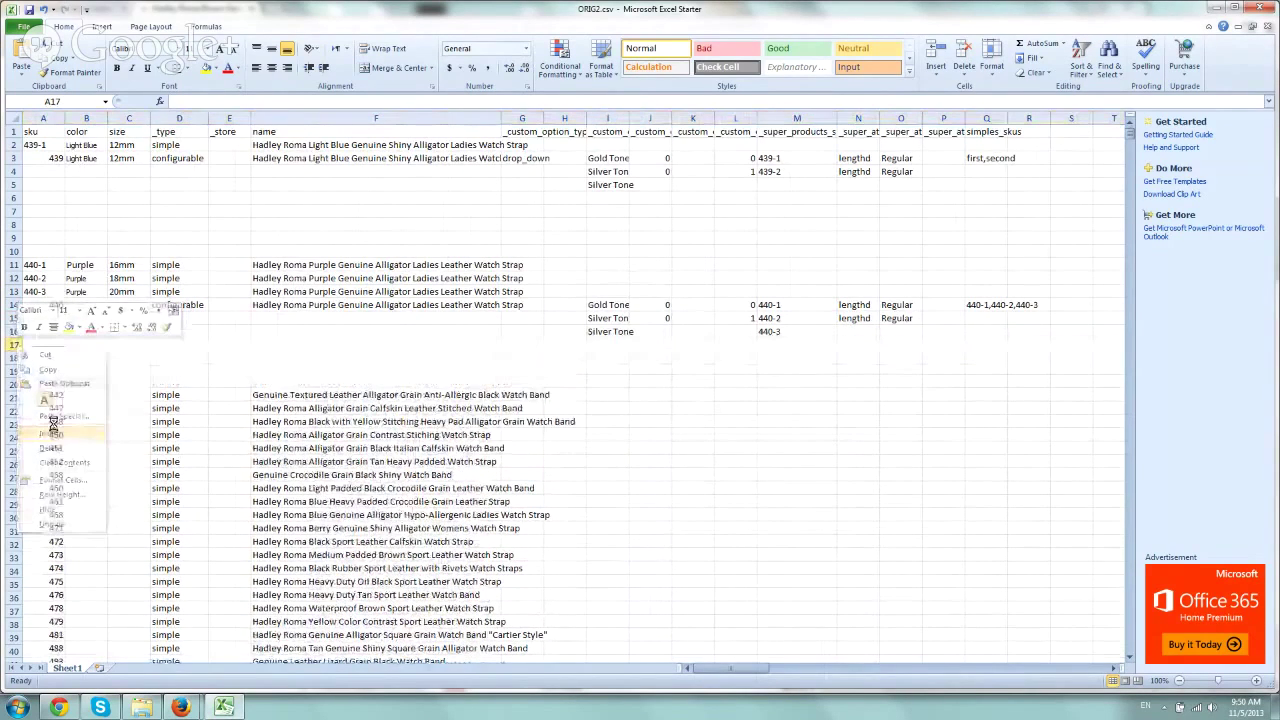
{"action": "left_click", "coordinate": [14, 305]}
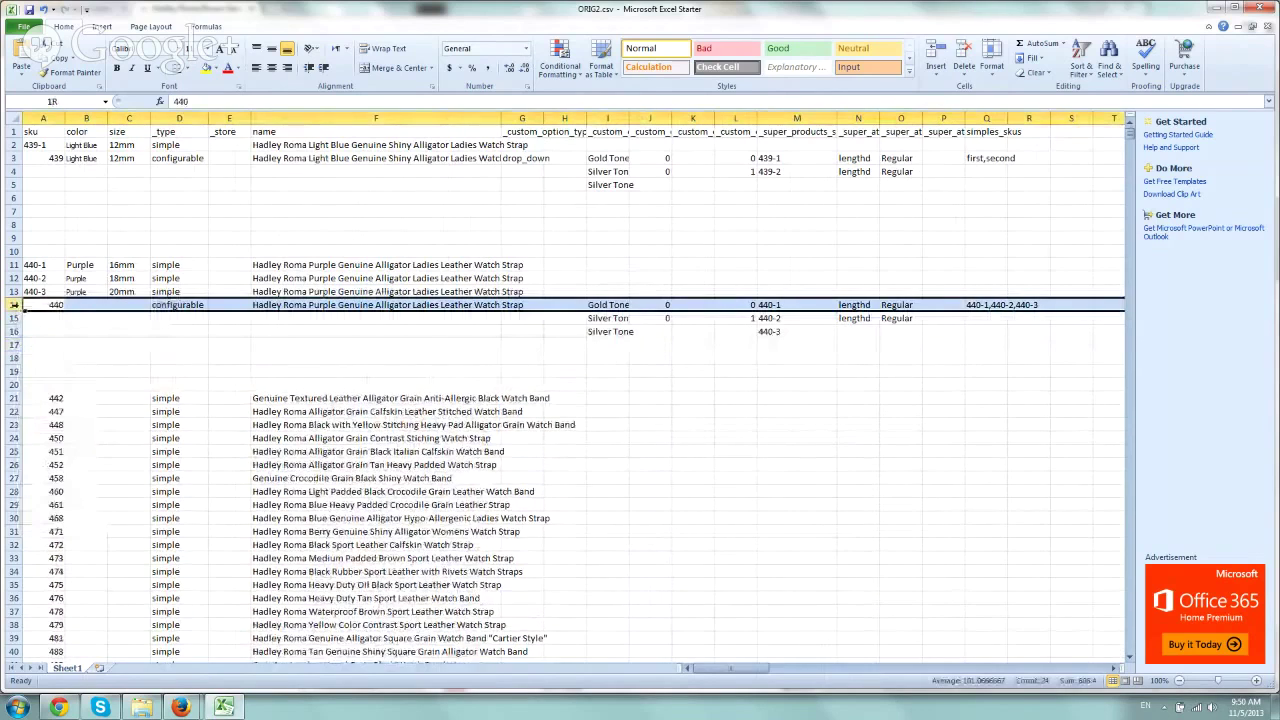
{"action": "left_click_drag", "start_coordinate": [20, 306], "coordinate": [40, 293]}
Duplicate the 440-3 row as simple product 440-4 with size 22mm and colour Brown
{"action": "left_click", "coordinate": [14, 291]}
{"action": "key", "text": "ctrl+c"}
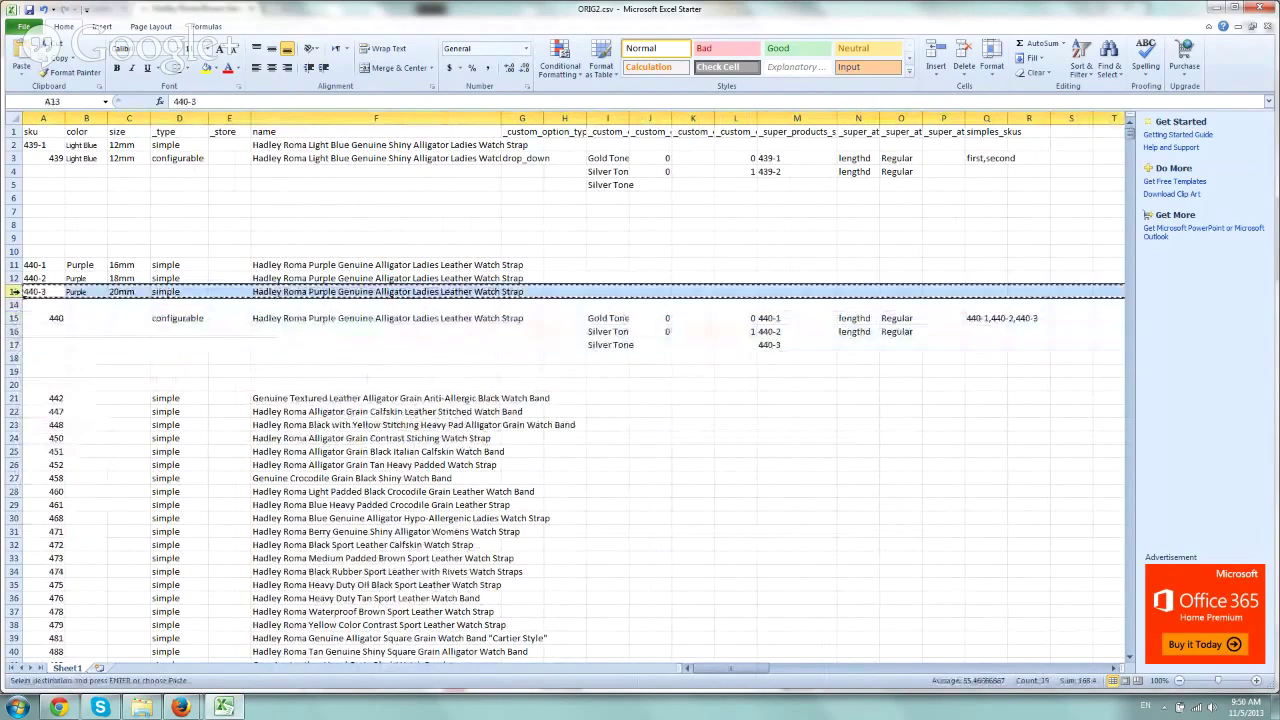
{"action": "left_click", "coordinate": [14, 304]}
{"action": "key", "text": "Return"}
{"action": "left_click", "coordinate": [225, 101]}
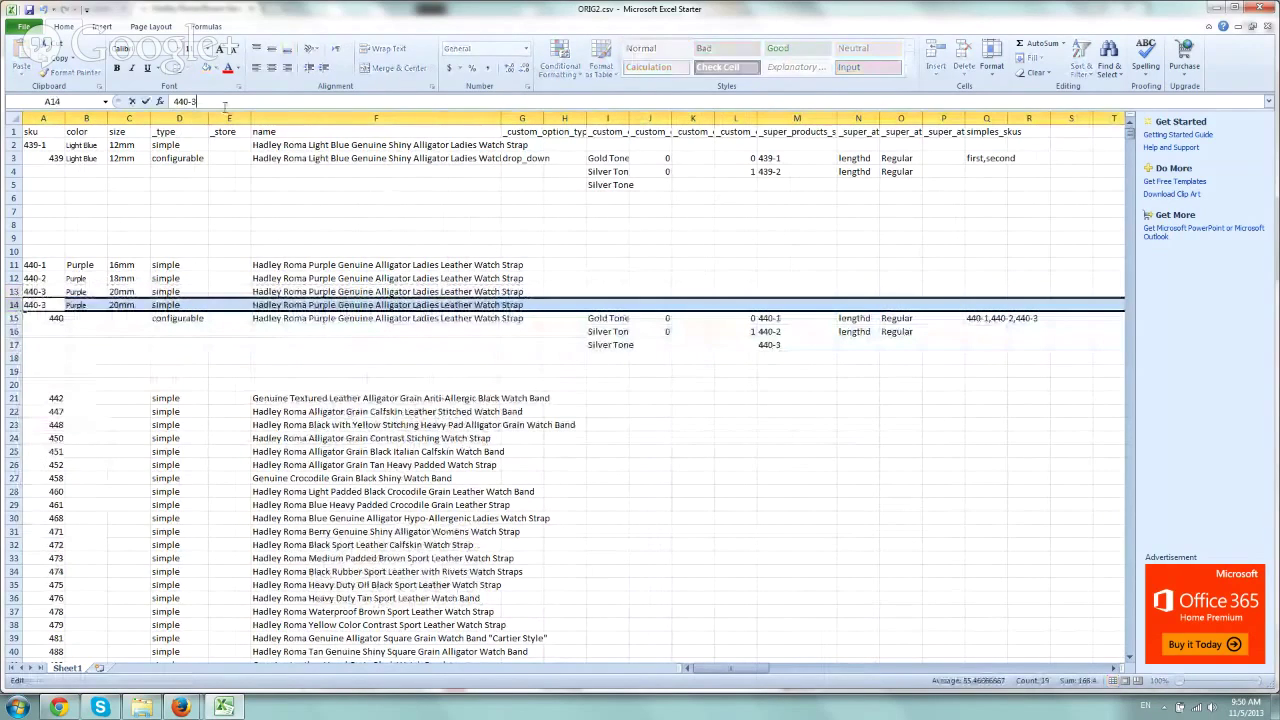
{"action": "key", "text": "BackSpace"}
{"action": "type", "text": "4"}
{"action": "left_click", "coordinate": [121, 304]}
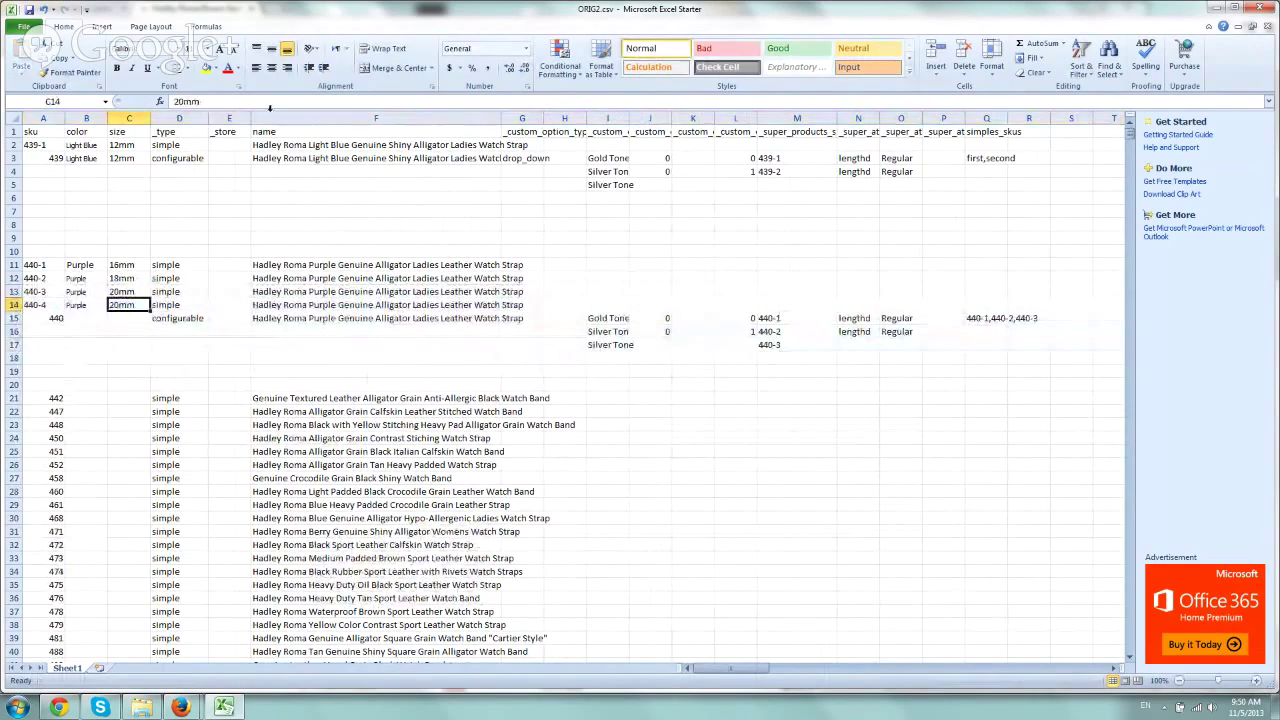
{"action": "type", "text": "22mm"}
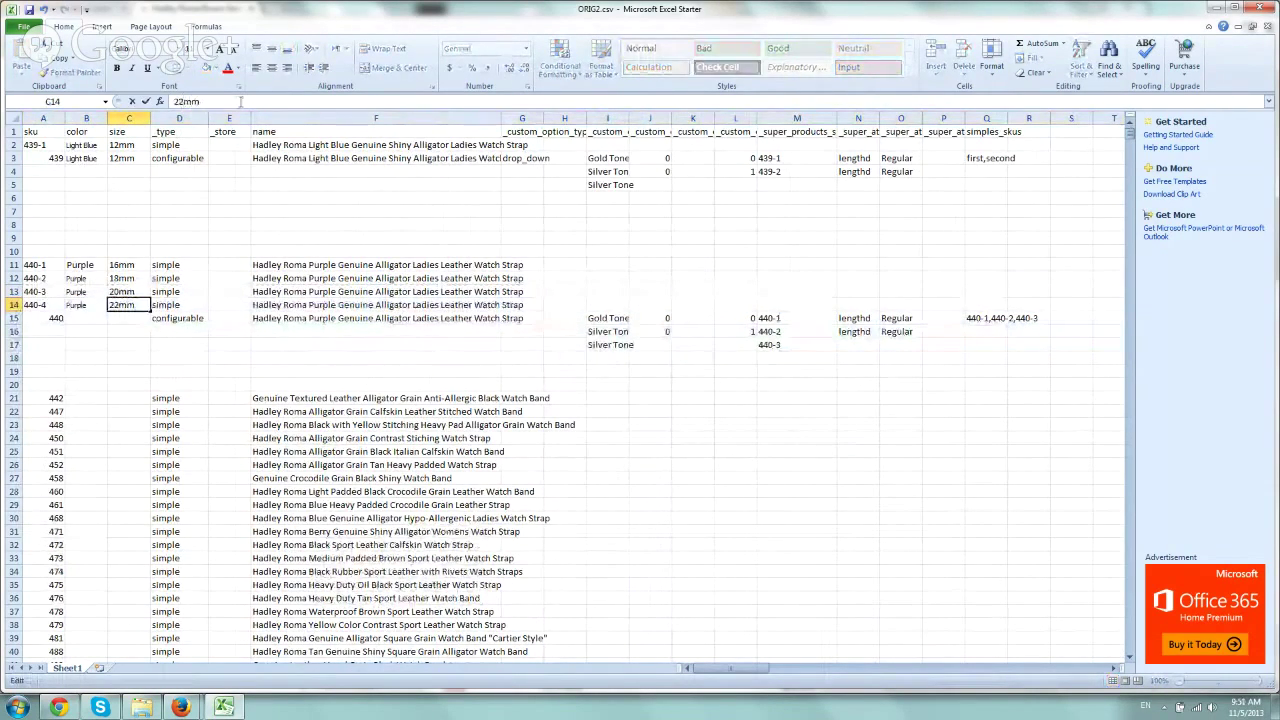
{"action": "key", "text": "Return"}
{"action": "left_click", "coordinate": [96, 303]}
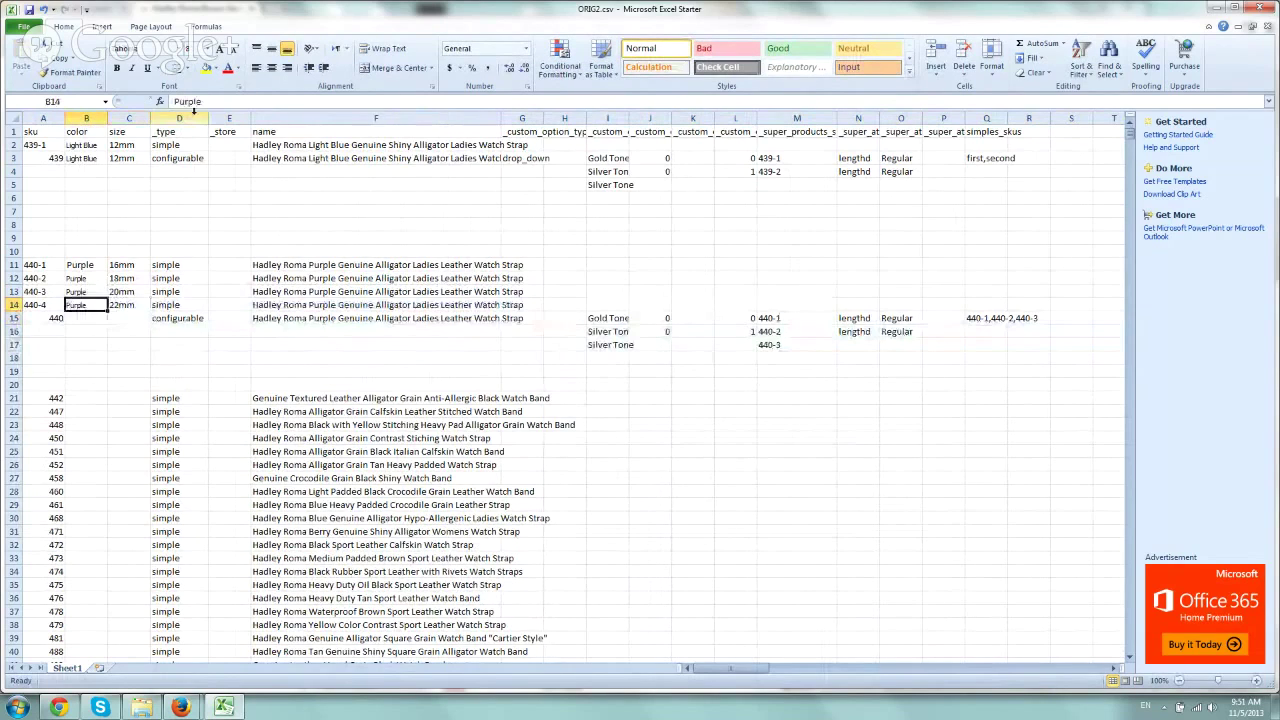
{"action": "type", "text": "Brown"}
{"action": "key", "text": "Return"}
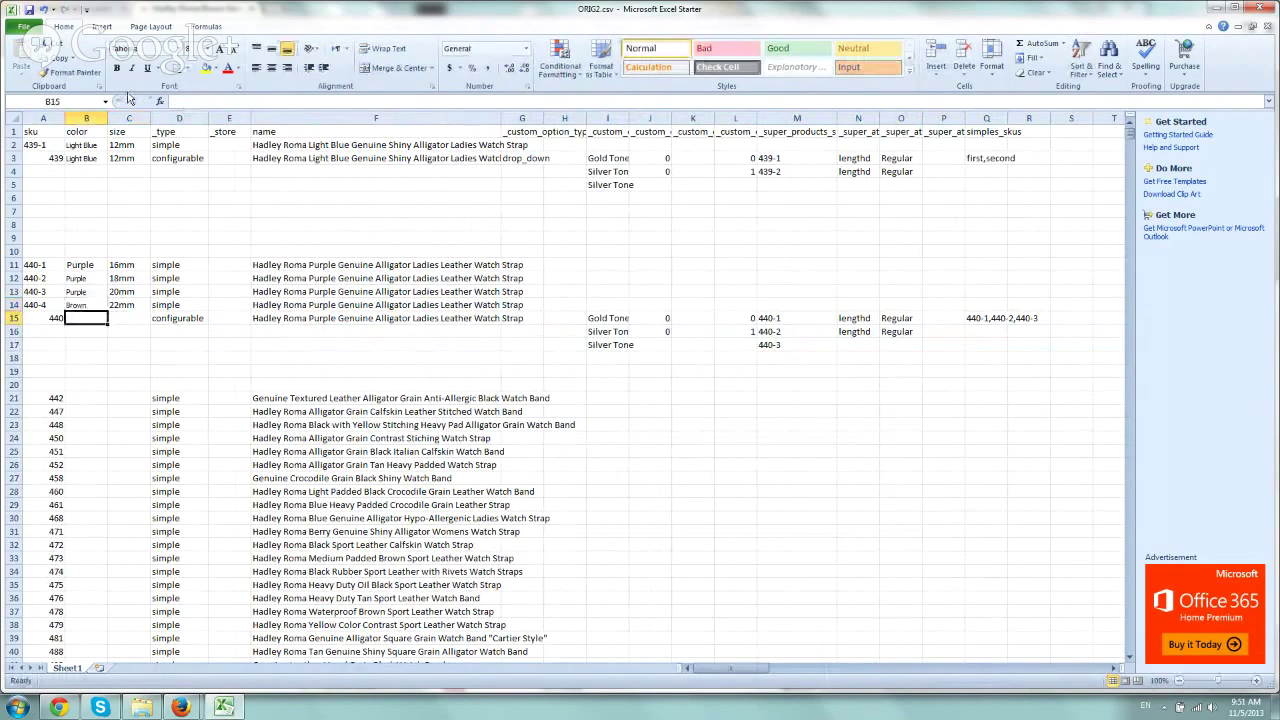
Add 440-4 to the super products column and copy the lengthd/Regular attributes into rows 17-18
{"action": "left_click", "coordinate": [804, 355]}
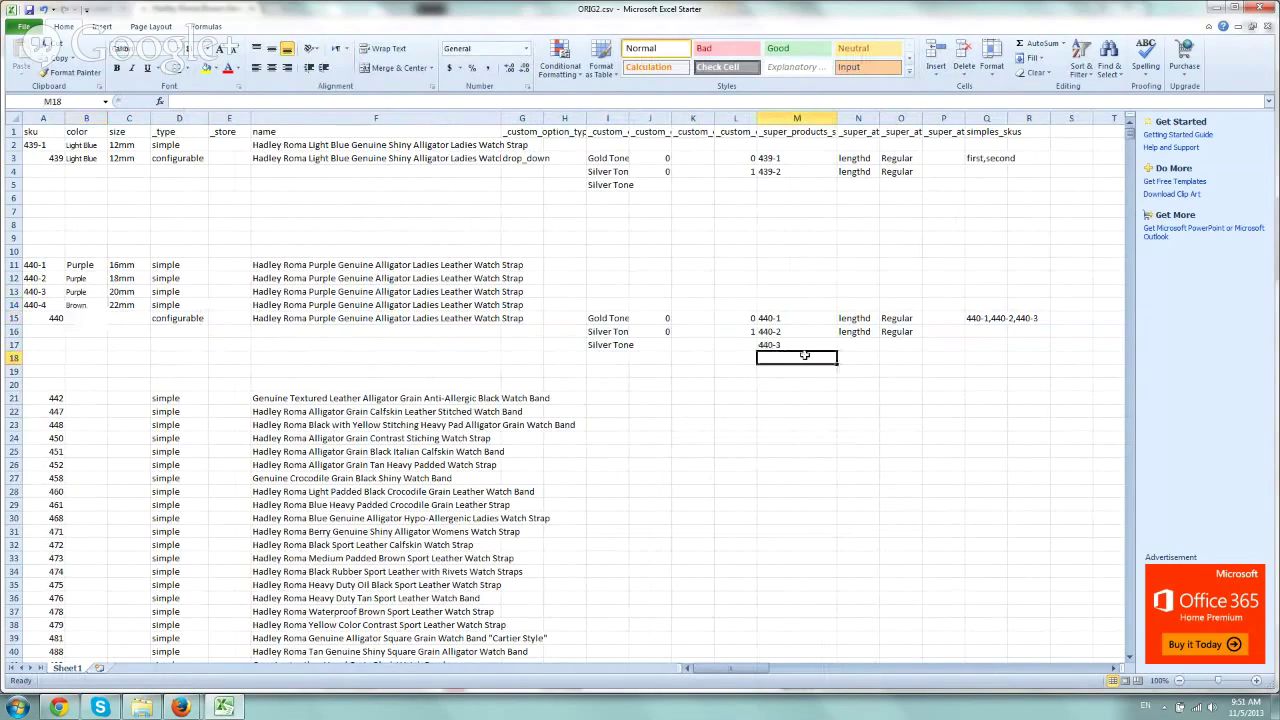
{"action": "type", "text": "440-4"}
{"action": "key", "text": "Return"}
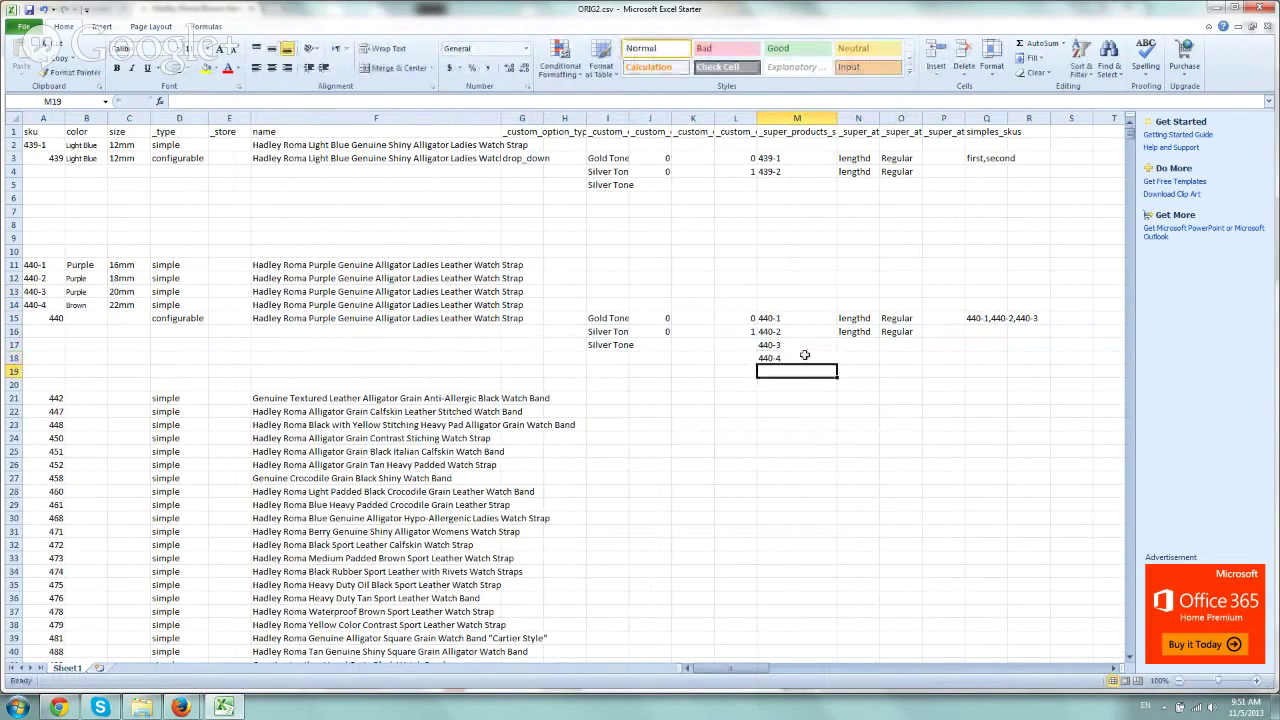
{"action": "key", "text": "Up"}
{"action": "key", "text": "Up"}
{"action": "key", "text": "Up"}
{"action": "key", "text": "Right"}
{"action": "key", "text": "shift+Right"}
{"action": "key", "text": "ctrl+c"}
{"action": "key", "text": "Down"}
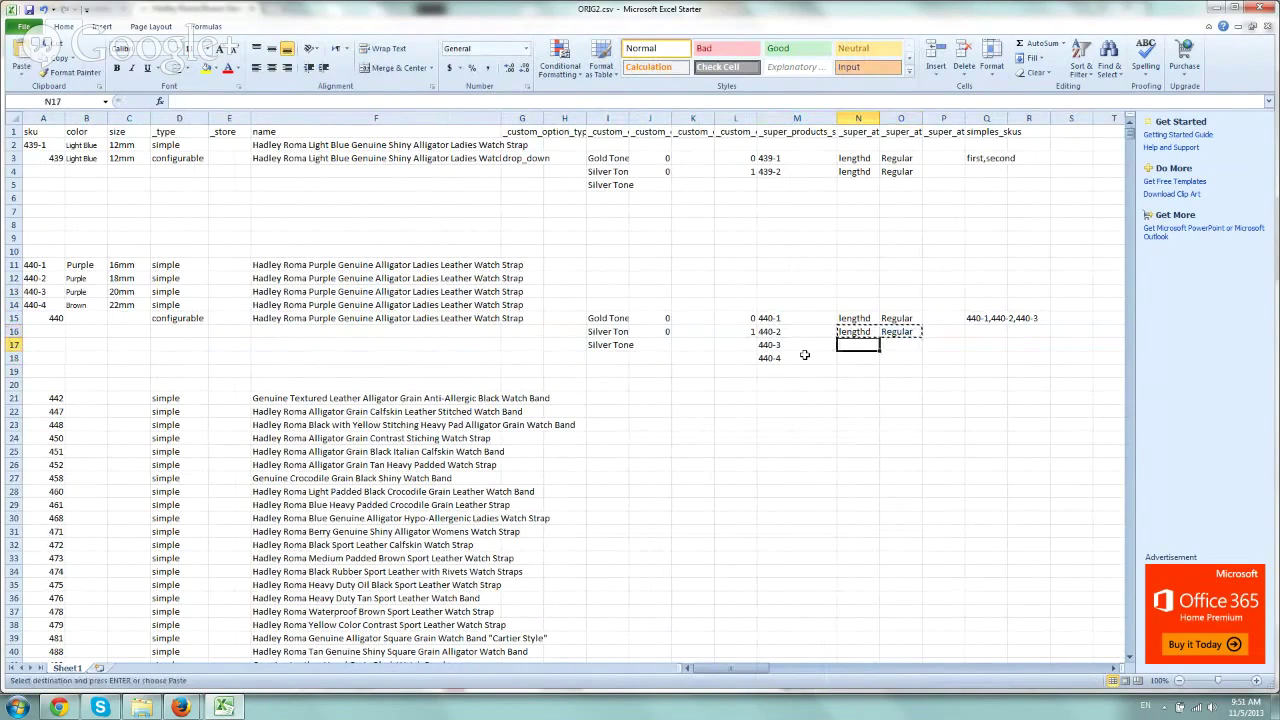
{"action": "key", "text": "ctrl+v"}
{"action": "key", "text": "Down"}
{"action": "key", "text": "ctrl+v"}
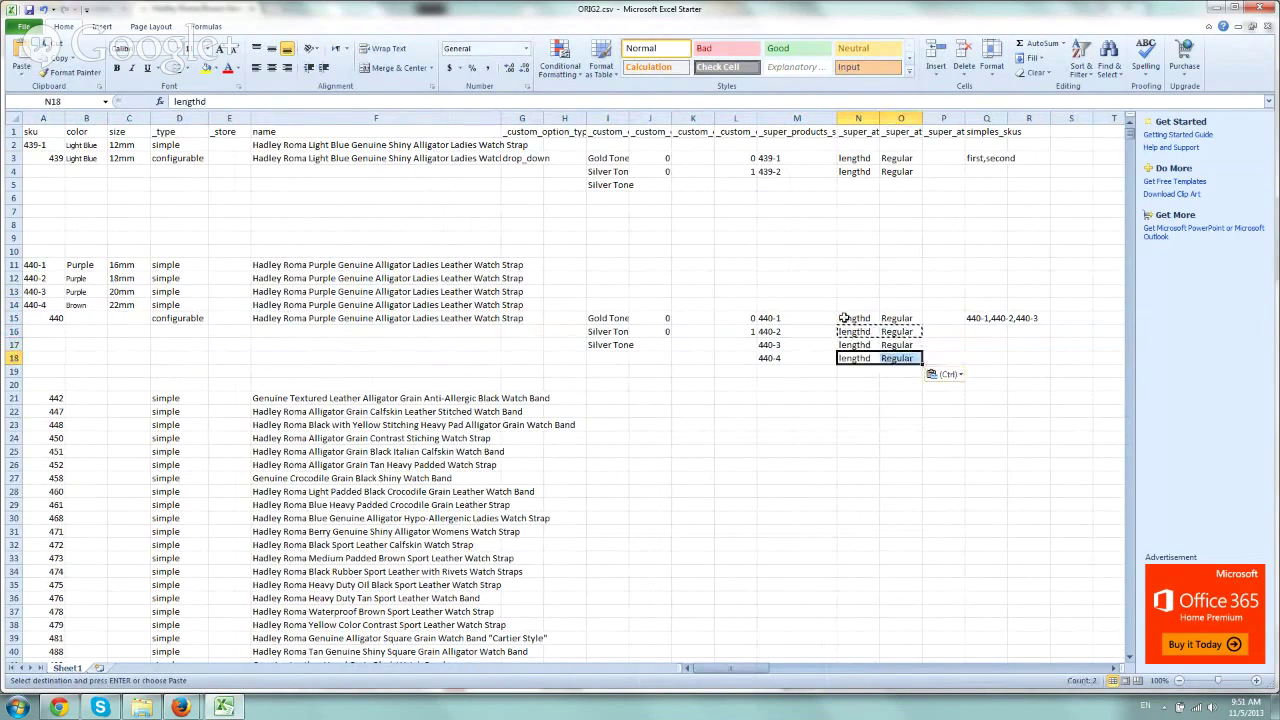
{"action": "mouse_move", "coordinate": [850, 318]}
{"action": "left_mouse_down"}
{"action": "mouse_move", "coordinate": [915, 359]}
{"action": "mouse_move", "coordinate": [922, 484]}
{"action": "mouse_move", "coordinate": [922, 470]}
{"action": "left_mouse_up"}
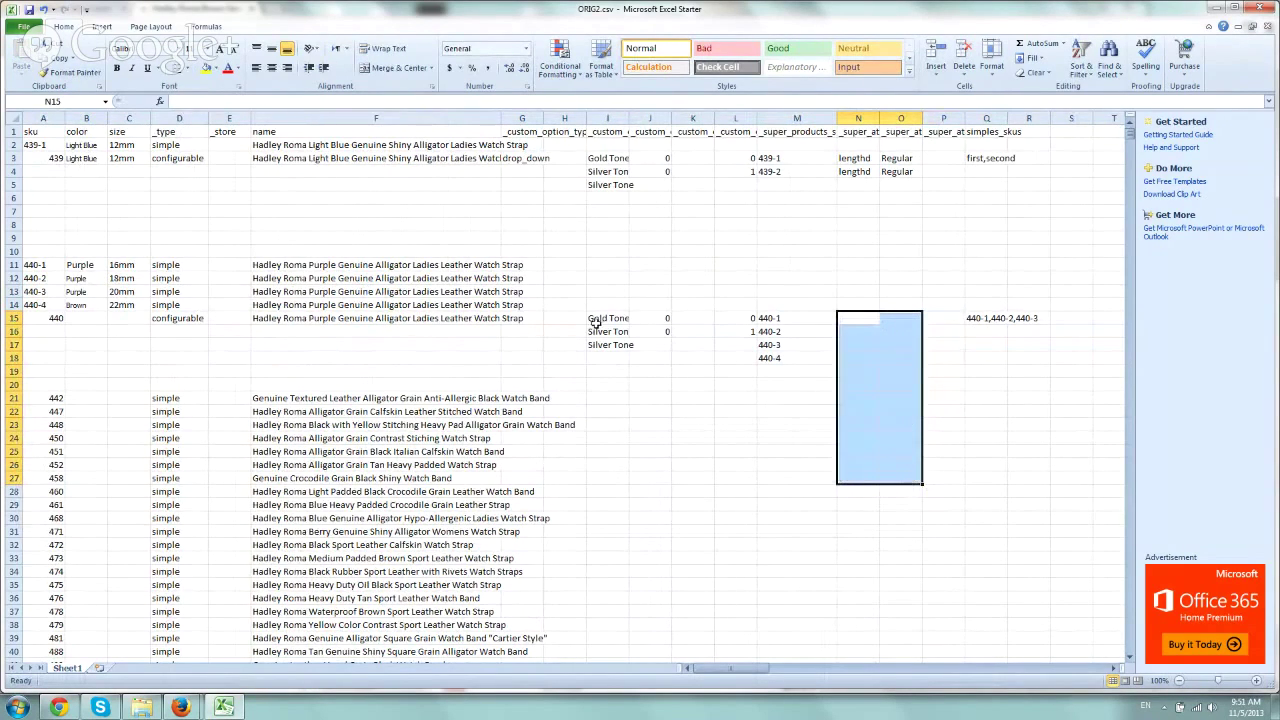
{"action": "left_click_drag", "start_coordinate": [596, 318], "coordinate": [748, 348]}
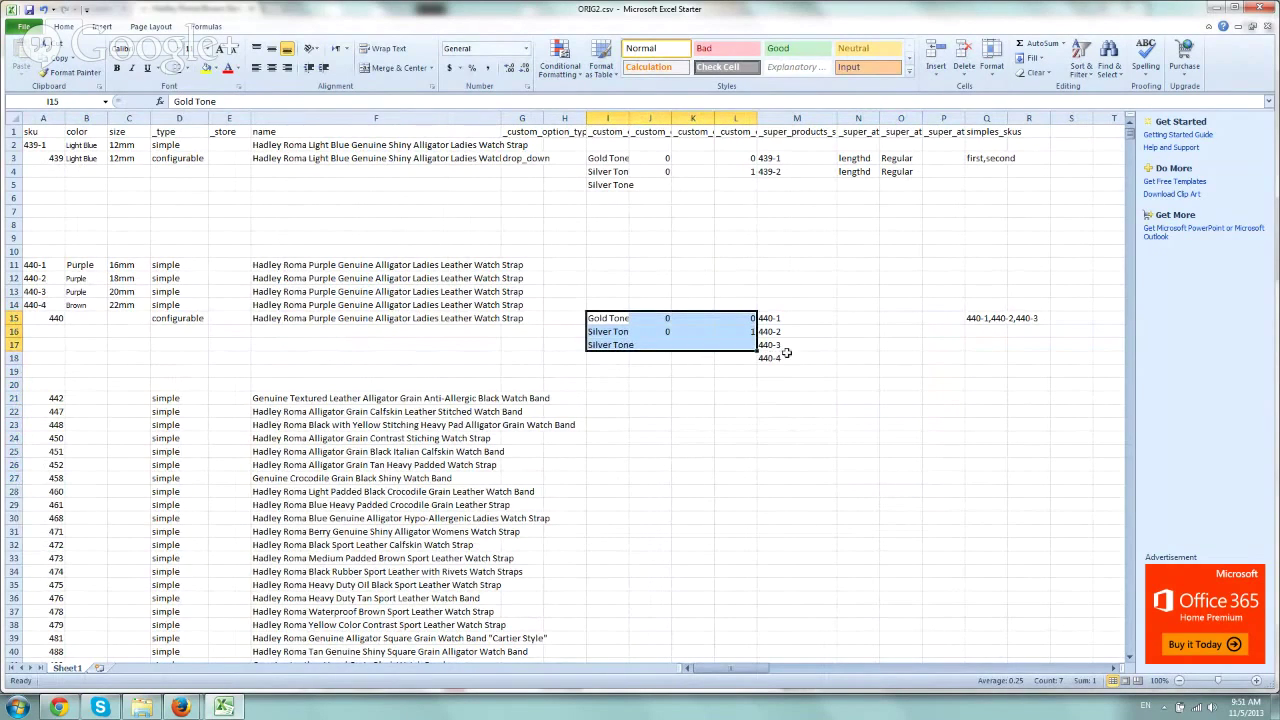
Append 440-4 to configurable 440's simples SKU list and copy SKU 442
{"action": "left_click", "coordinate": [783, 357]}
{"action": "double_click", "coordinate": [1010, 318]}
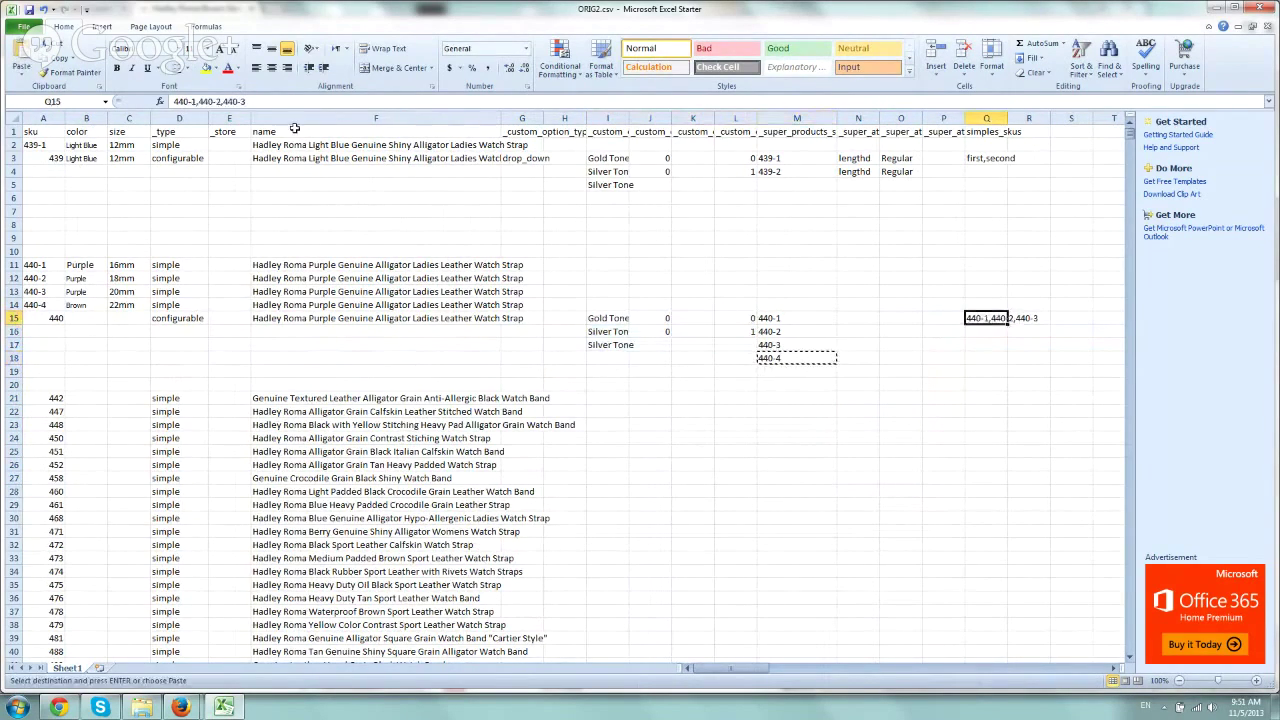
{"action": "left_click", "coordinate": [284, 95]}
{"action": "type", "text": ","}
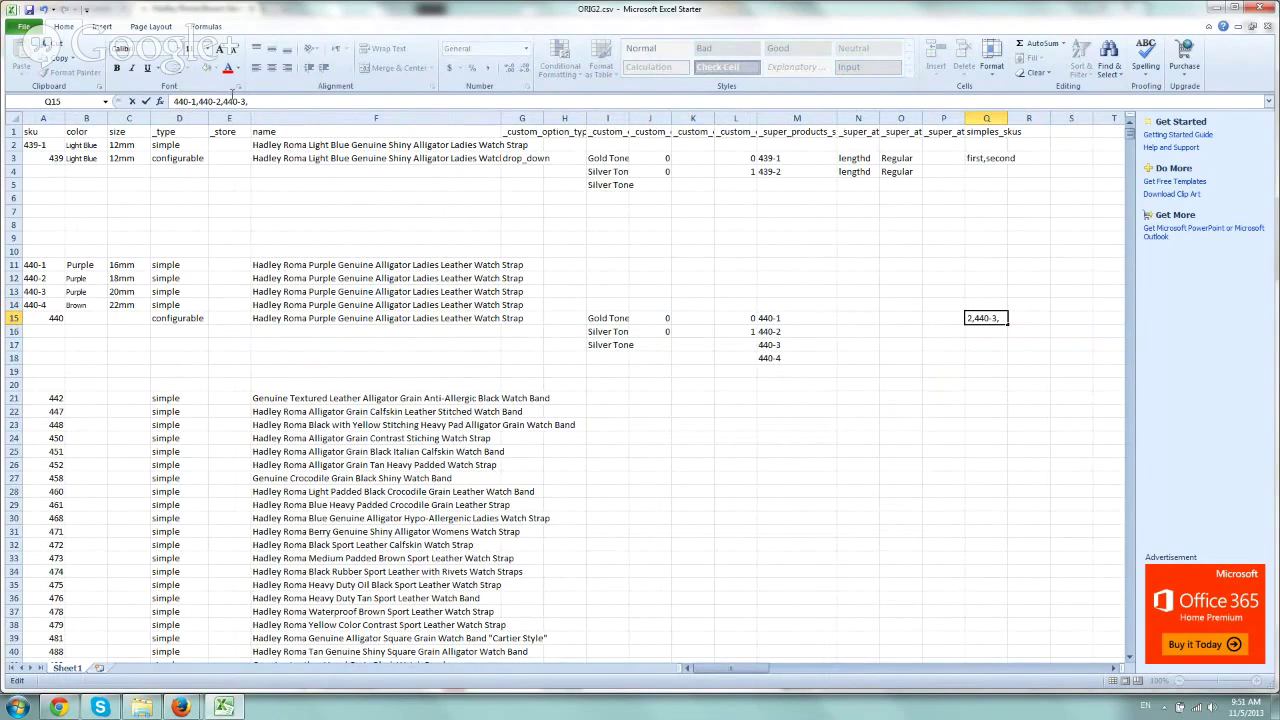
{"action": "type", "text": "440-3"}
{"action": "key", "text": "Return"}
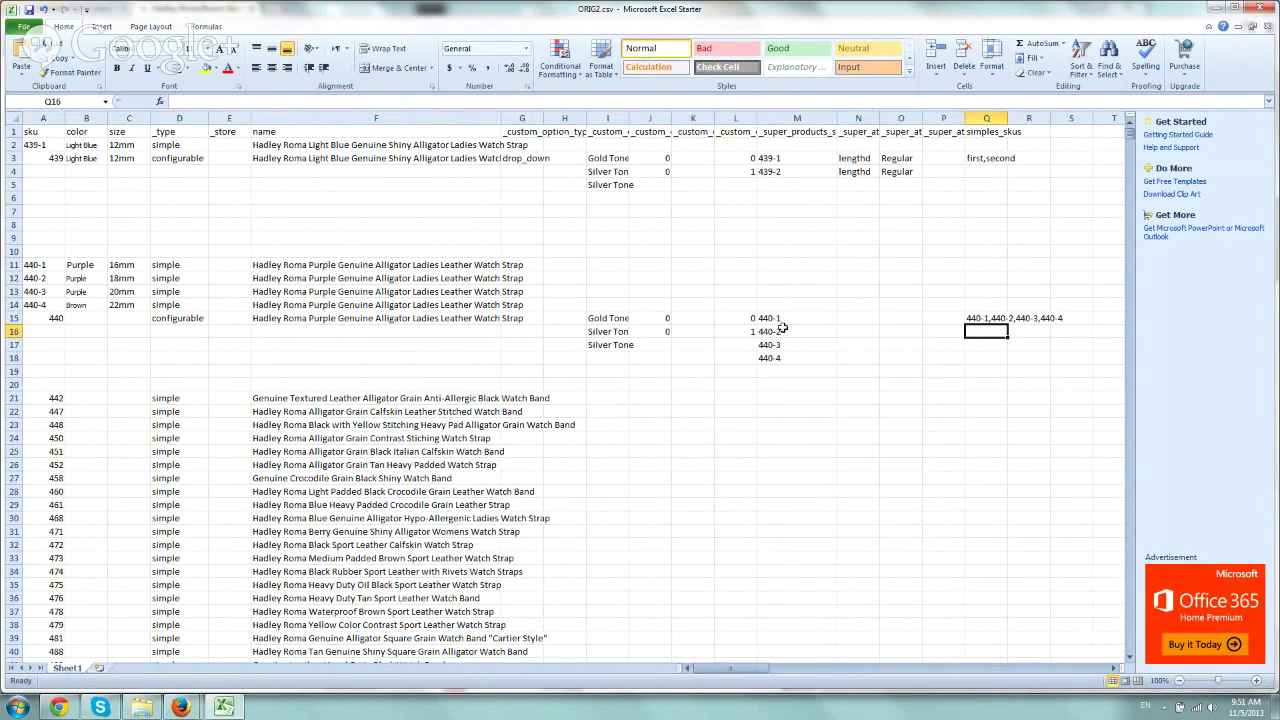
{"action": "left_click_drag", "start_coordinate": [783, 318], "coordinate": [770, 571]}
{"action": "left_click", "coordinate": [978, 316]}
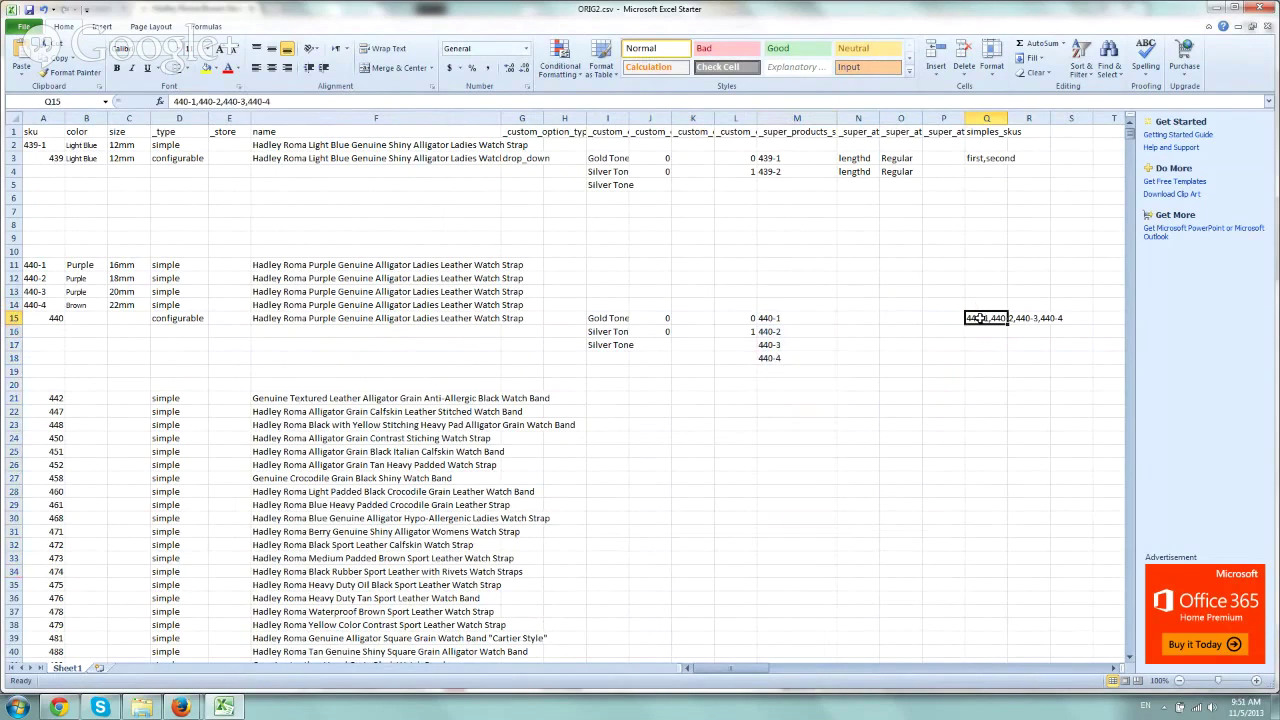
{"action": "left_click", "coordinate": [402, 105]}
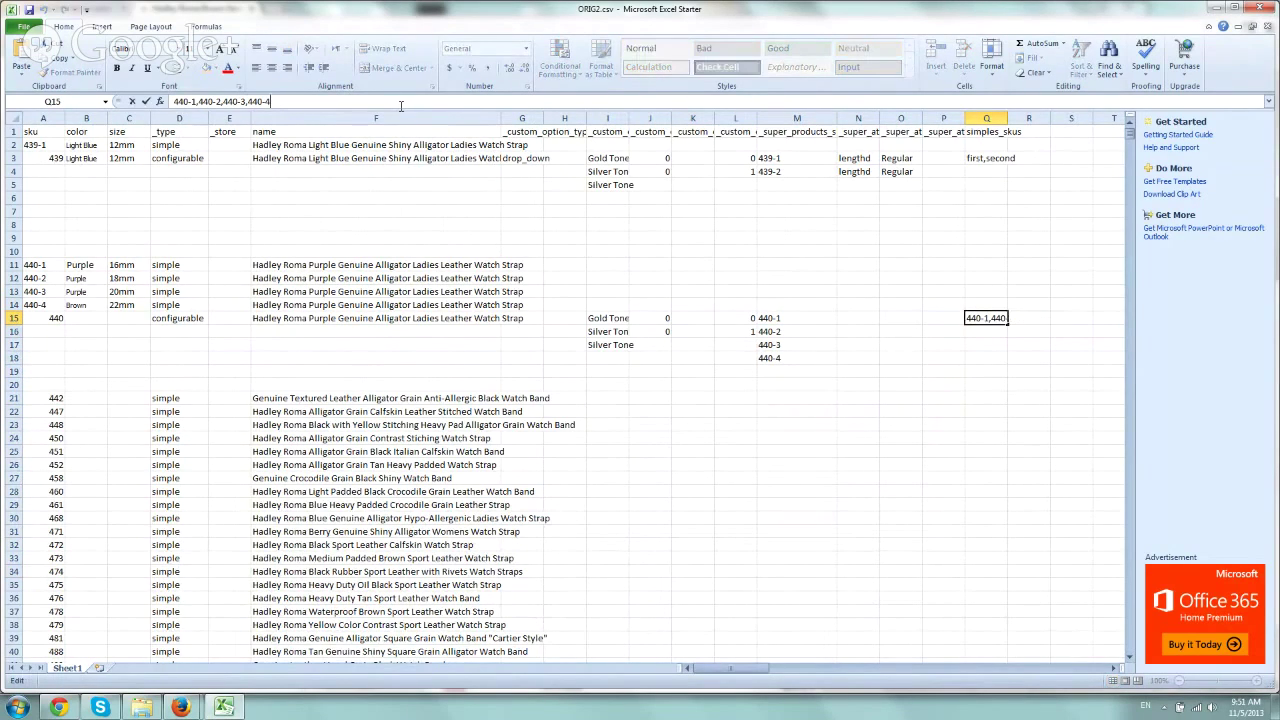
{"action": "type", "text": ",x,y,z"}
{"action": "type", "text": ","}
{"action": "key", "text": "BackSpace"}
{"action": "key", "text": "BackSpace"}
{"action": "key", "text": "BackSpace"}
{"action": "key", "text": "BackSpace"}
{"action": "key", "text": "BackSpace"}
{"action": "key", "text": "Return"}
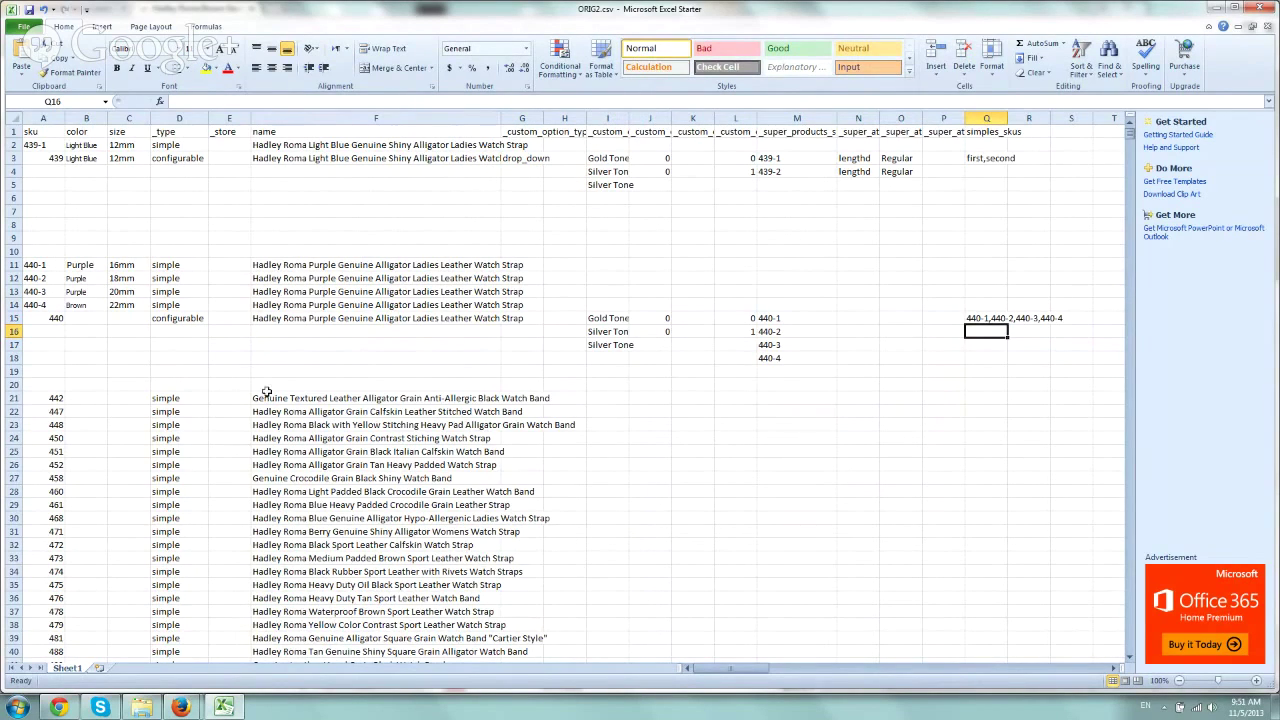
{"action": "left_click", "coordinate": [57, 398]}
{"action": "key", "text": "ctrl+c"}
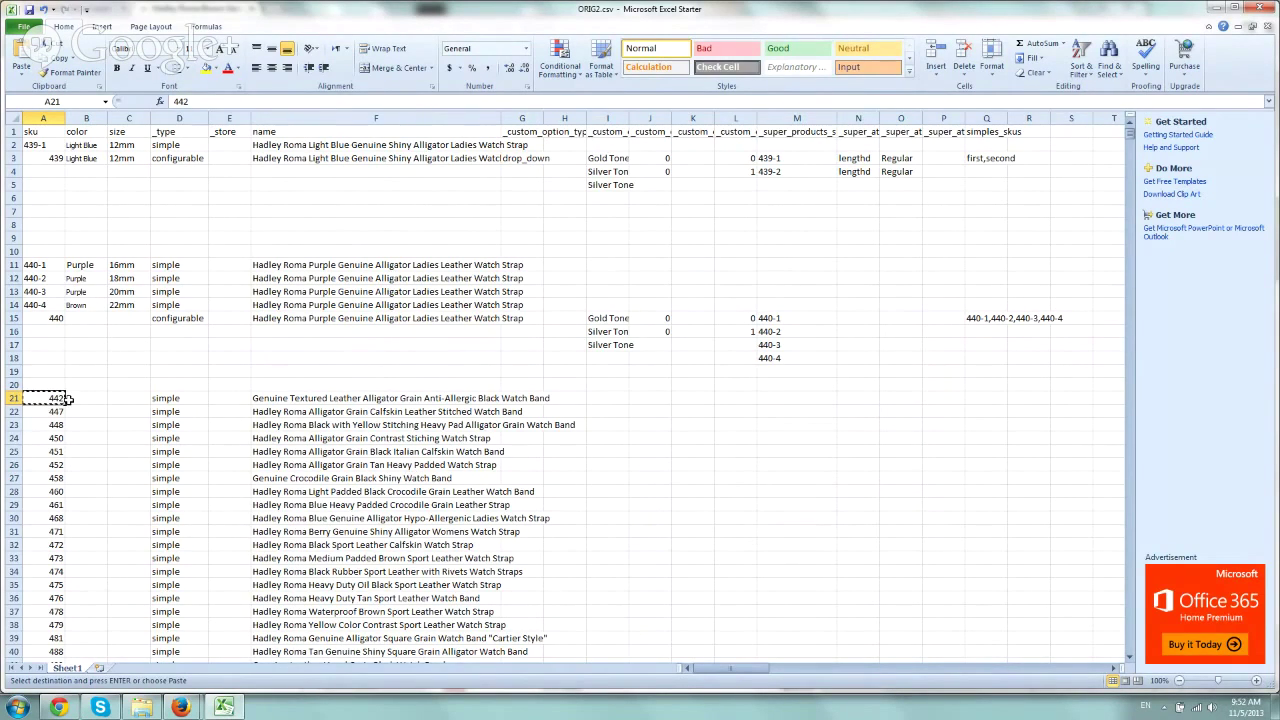
Open product 442 in the Squirrelcart admin and scroll to its 18-24mm Size options
{"action": "left_click", "coordinate": [73, 713]}
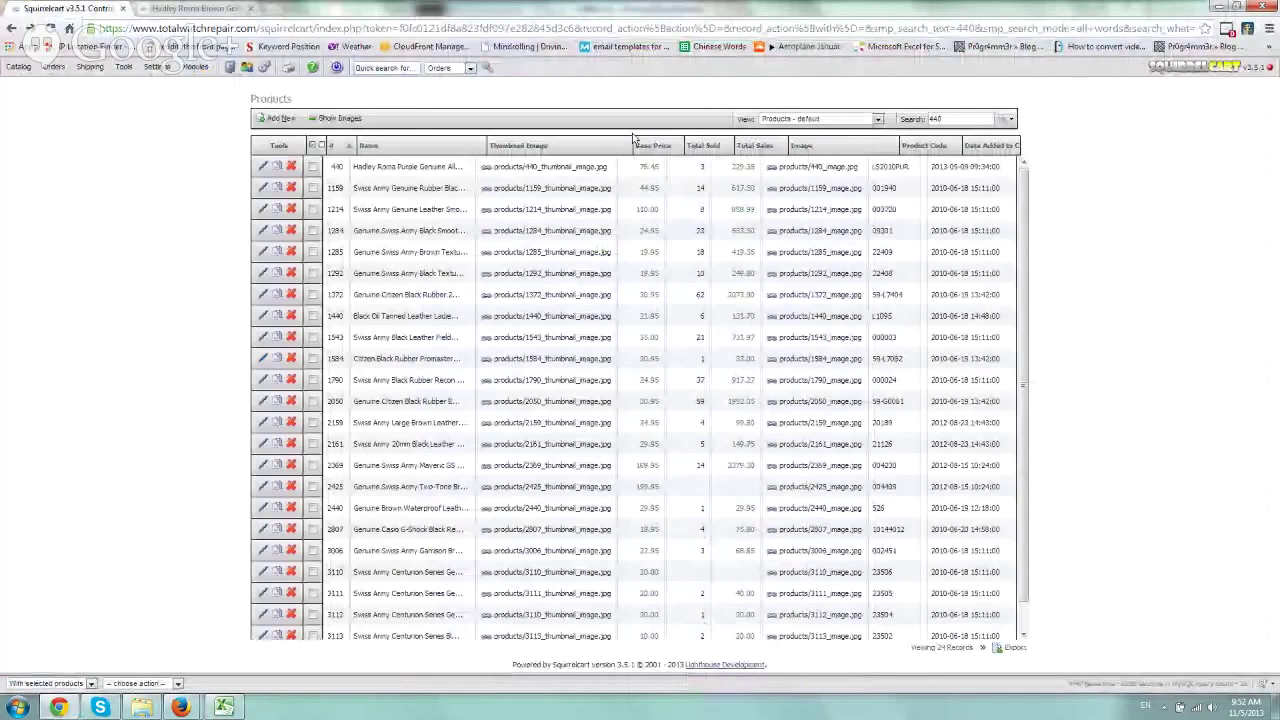
{"action": "left_click", "coordinate": [960, 118]}
{"action": "type", "text": "442"}
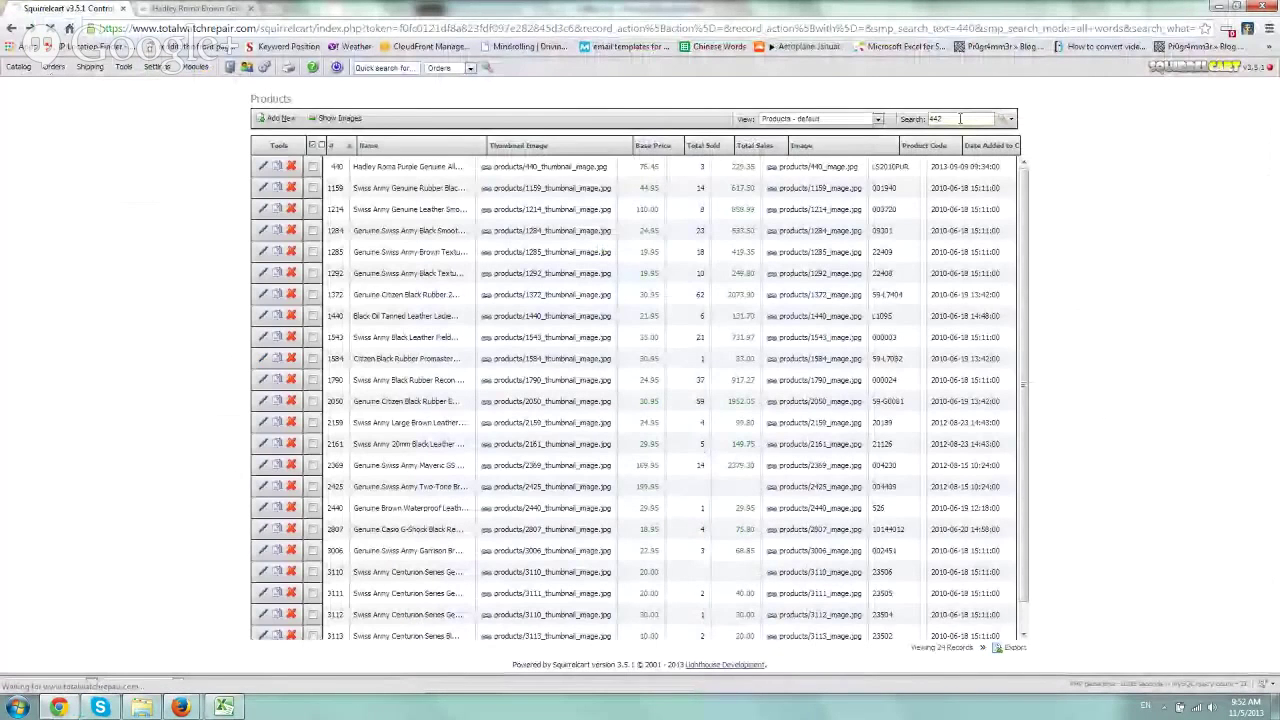
{"action": "left_click", "coordinate": [345, 170]}
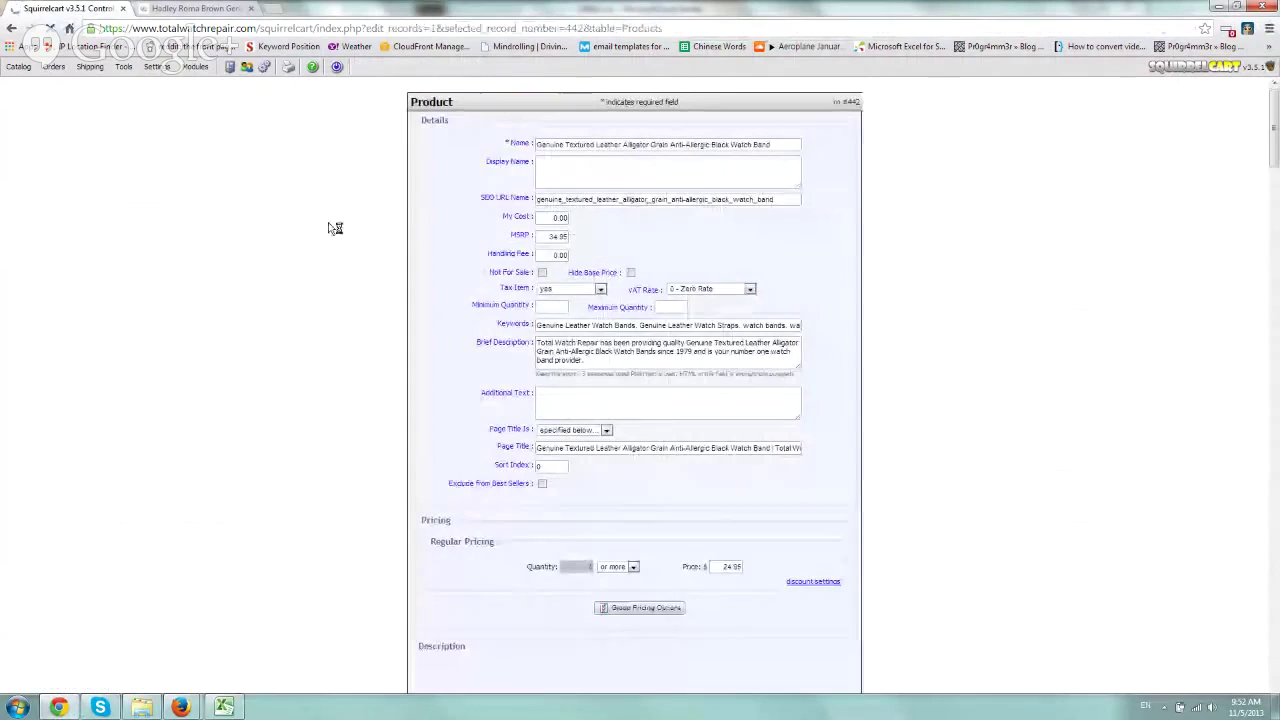
{"action": "scroll", "coordinate": [335, 228], "scroll_direction": "down", "scroll_amount": 3}
{"action": "scroll", "coordinate": [340, 232], "scroll_direction": "down", "scroll_amount": 3}
{"action": "scroll", "coordinate": [345, 238], "scroll_direction": "down", "scroll_amount": 3}
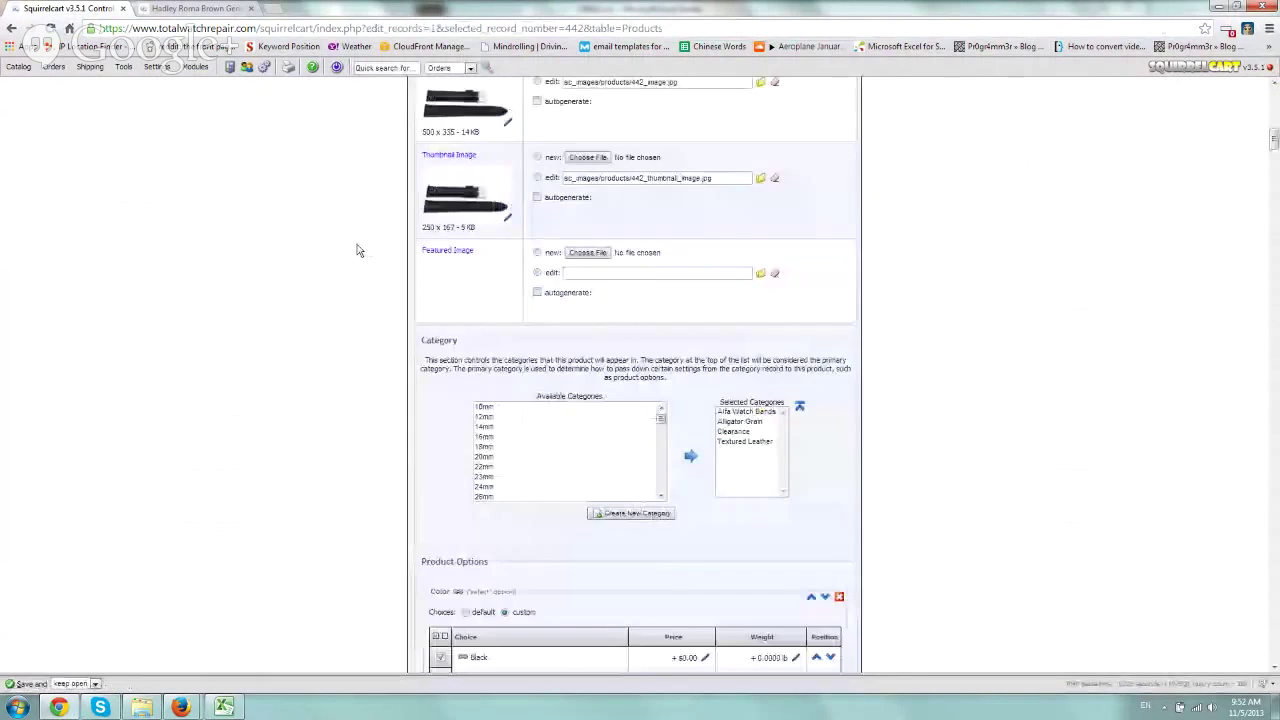
{"action": "scroll", "coordinate": [355, 246], "scroll_direction": "down", "scroll_amount": 2}
{"action": "scroll", "coordinate": [359, 250], "scroll_direction": "down", "scroll_amount": 1}
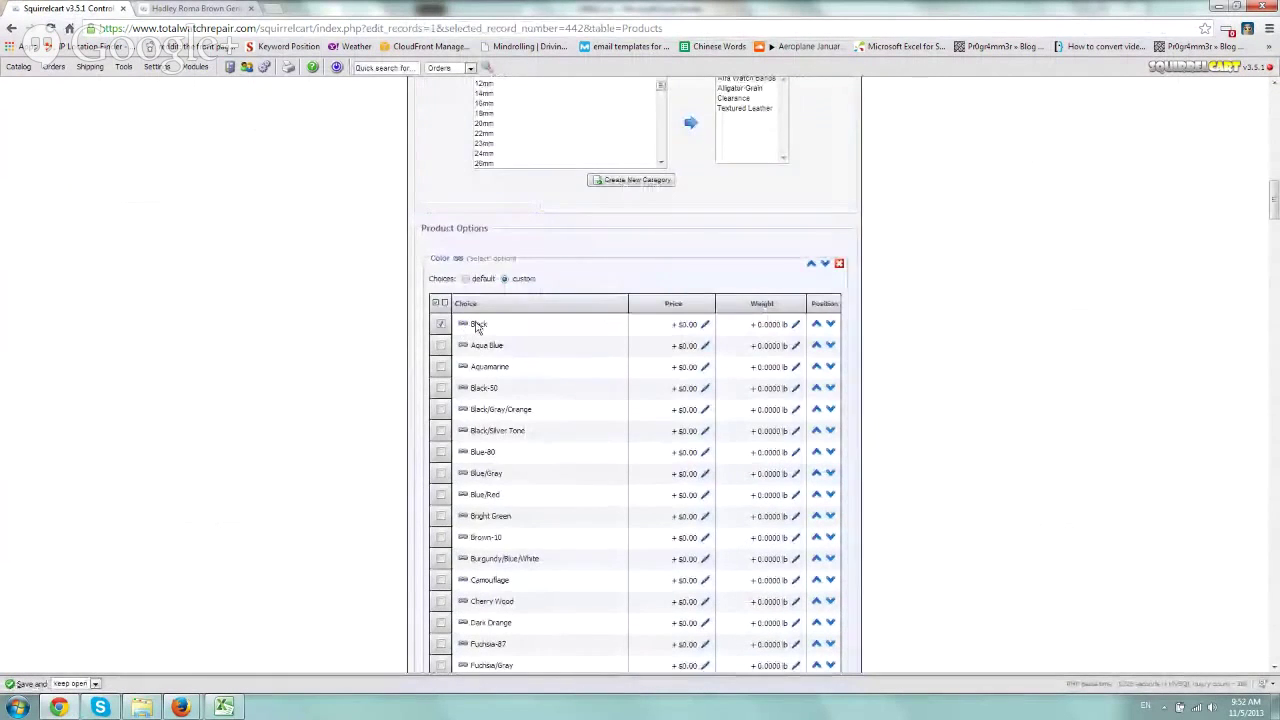
{"action": "scroll", "coordinate": [305, 352], "scroll_direction": "down", "scroll_amount": 1}
{"action": "scroll", "coordinate": [305, 352], "scroll_direction": "down", "scroll_amount": 3}
{"action": "scroll", "coordinate": [305, 352], "scroll_direction": "down", "scroll_amount": 3}
{"action": "scroll", "coordinate": [305, 352], "scroll_direction": "down", "scroll_amount": 3}
{"action": "scroll", "coordinate": [306, 352], "scroll_direction": "down", "scroll_amount": 3}
{"action": "scroll", "coordinate": [306, 352], "scroll_direction": "down", "scroll_amount": 1}
{"action": "scroll", "coordinate": [306, 352], "scroll_direction": "up", "scroll_amount": 1}
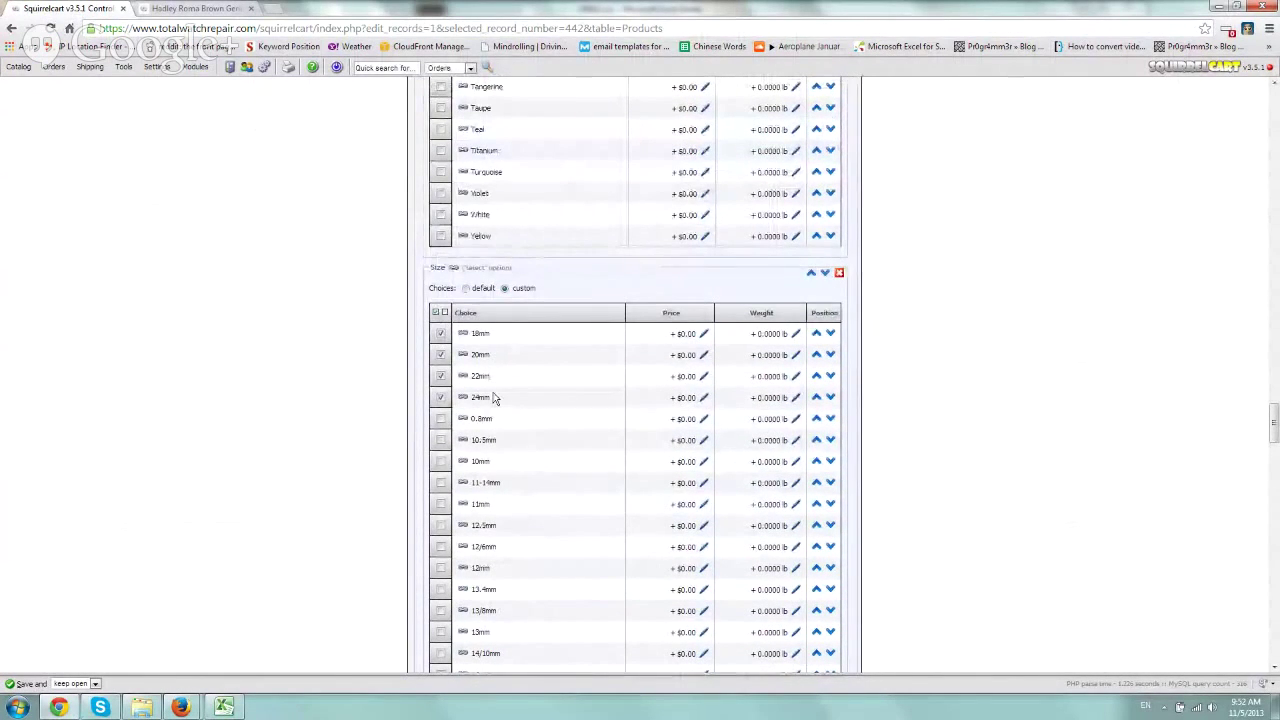
Back in ORIG2.csv, insert two blank rows above the product 442 row
{"action": "left_click", "coordinate": [226, 708]}
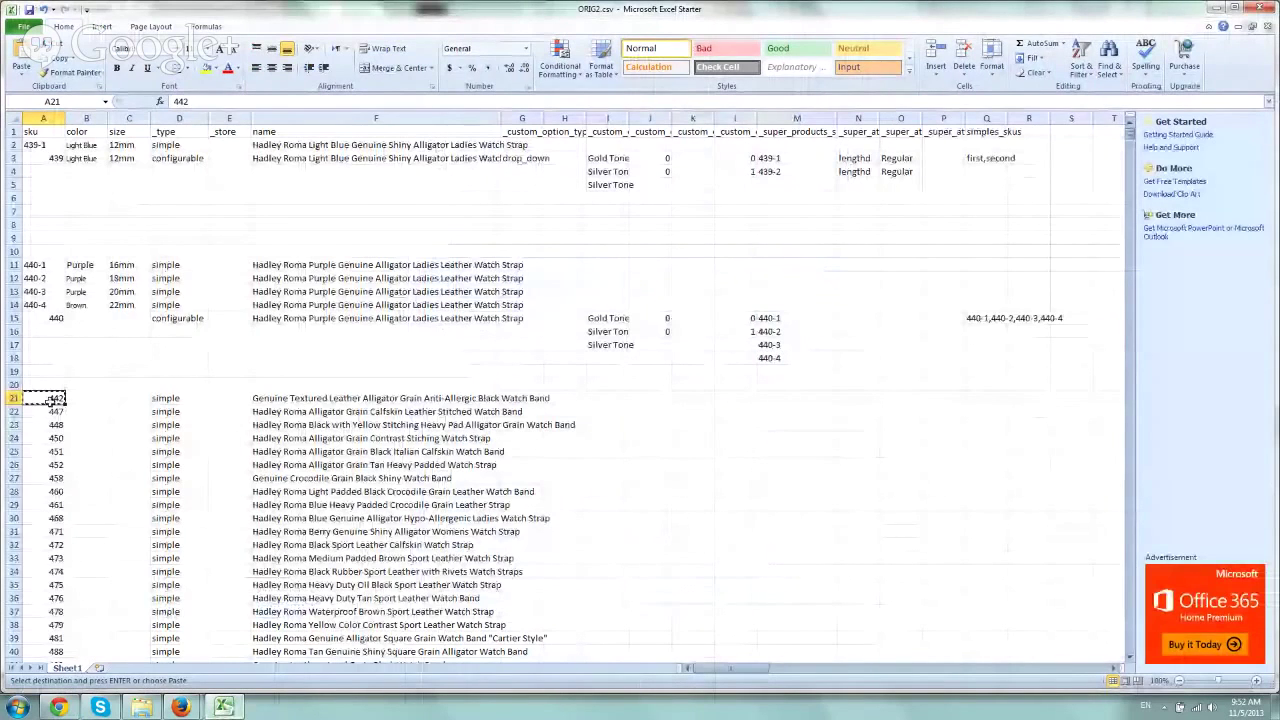
{"action": "right_click", "coordinate": [15, 411]}
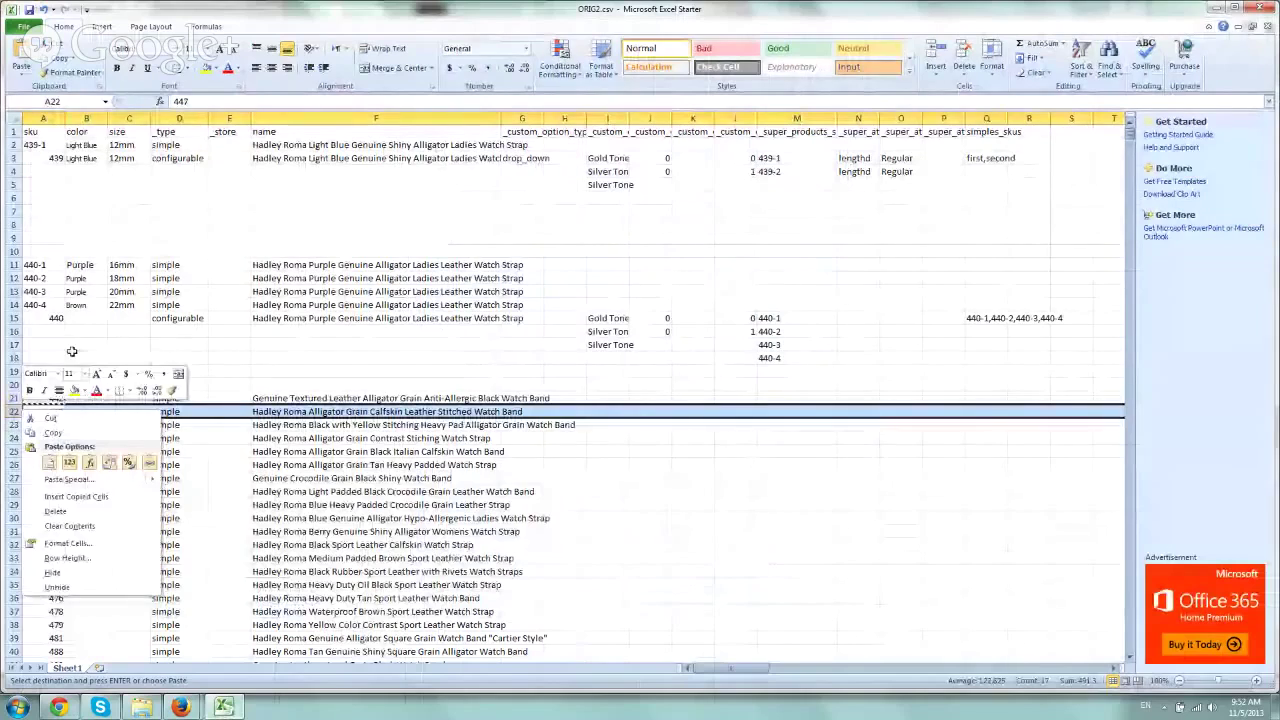
{"action": "key", "text": "Escape"}
{"action": "left_click", "coordinate": [13, 398]}
{"action": "right_click", "coordinate": [13, 398]}
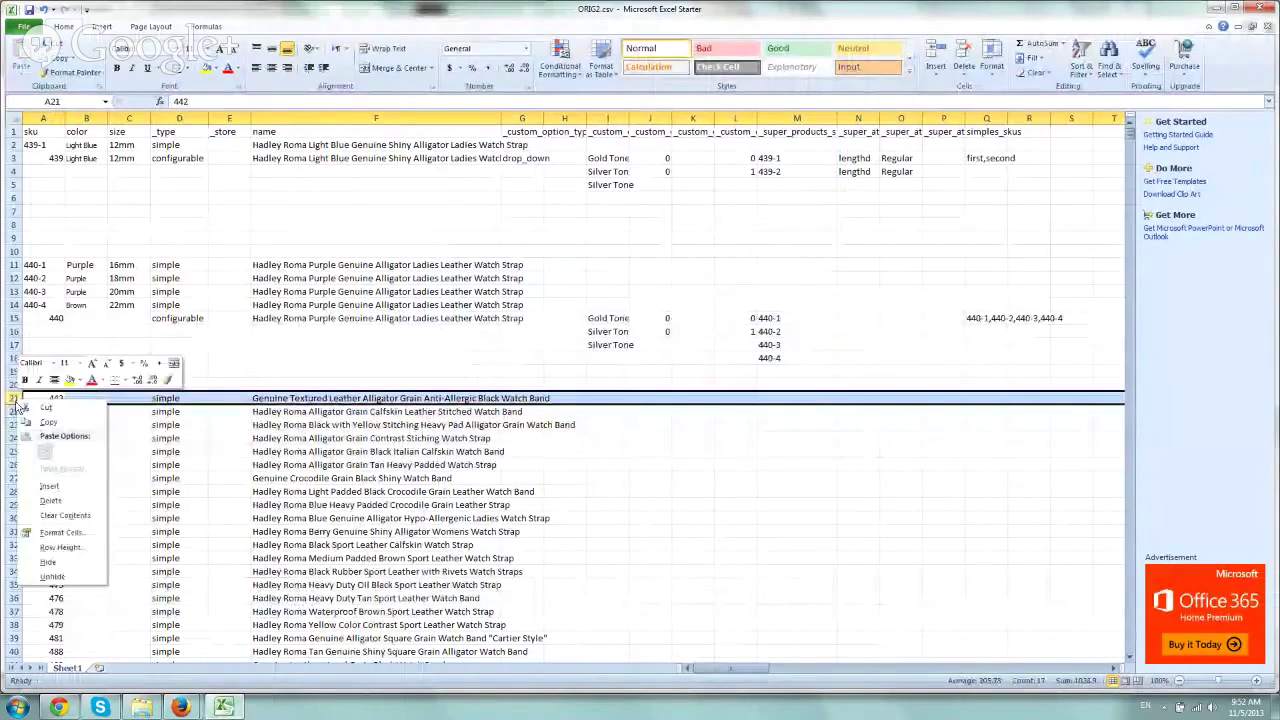
{"action": "left_click", "coordinate": [53, 484]}
{"action": "right_click", "coordinate": [13, 411]}
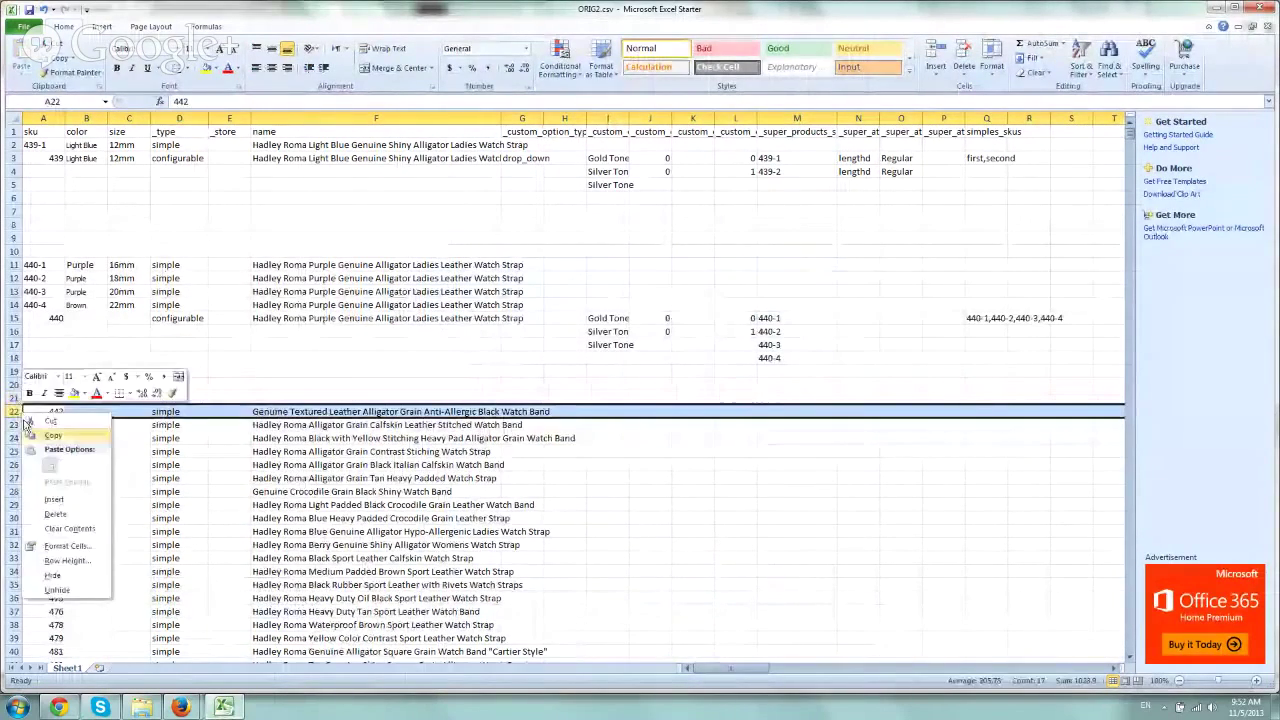
{"action": "left_click", "coordinate": [50, 497]}
Insert several blank rows below the 442 row, before product 447
{"action": "left_click", "coordinate": [13, 437]}
{"action": "right_click", "coordinate": [13, 437]}
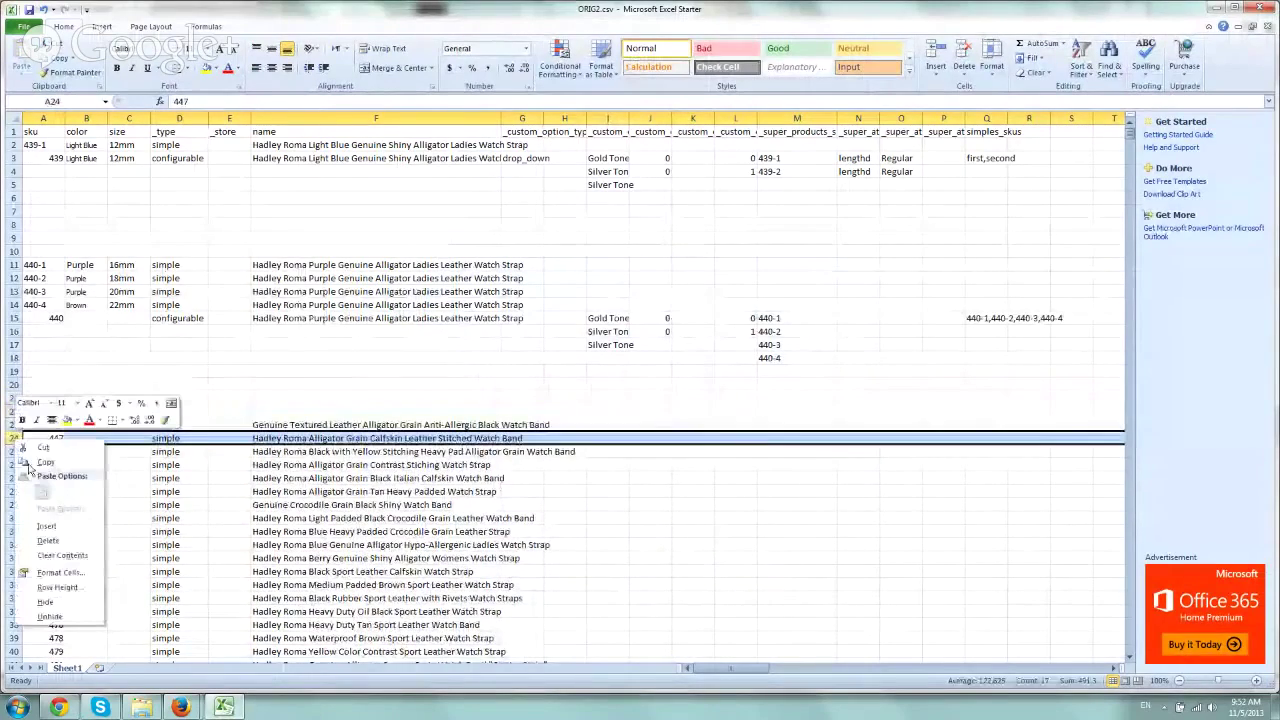
{"action": "left_click", "coordinate": [50, 523]}
{"action": "right_click", "coordinate": [13, 440]}
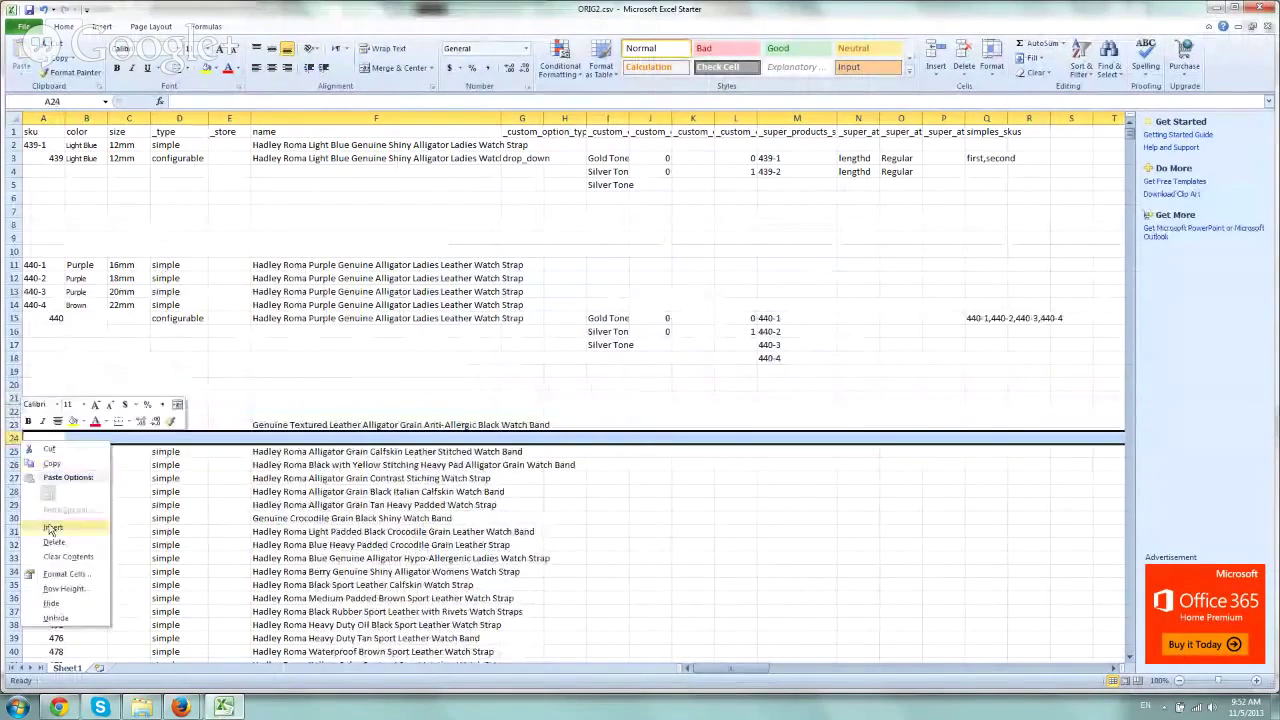
{"action": "left_click", "coordinate": [50, 526]}
{"action": "left_click_drag", "start_coordinate": [13, 437], "coordinate": [13, 450]}
{"action": "right_click", "coordinate": [13, 448]}
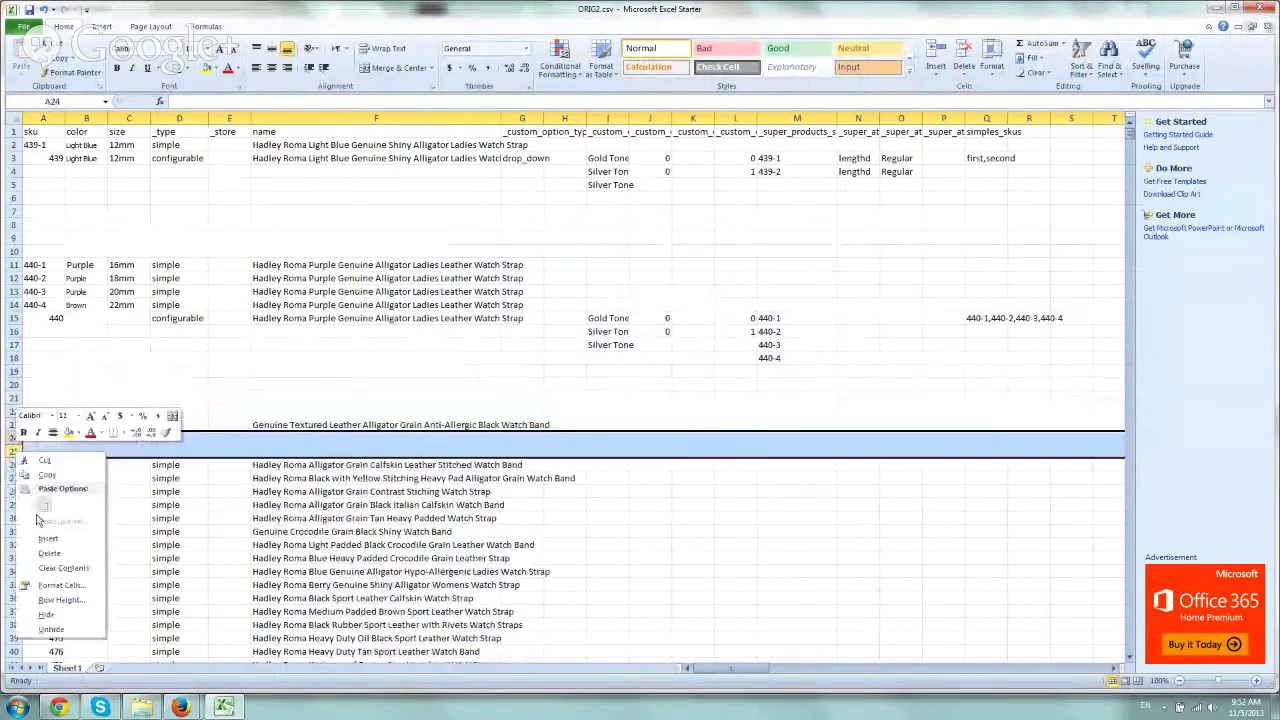
{"action": "left_click", "coordinate": [45, 532]}
{"action": "right_click", "coordinate": [15, 442]}
{"action": "left_click", "coordinate": [45, 531]}
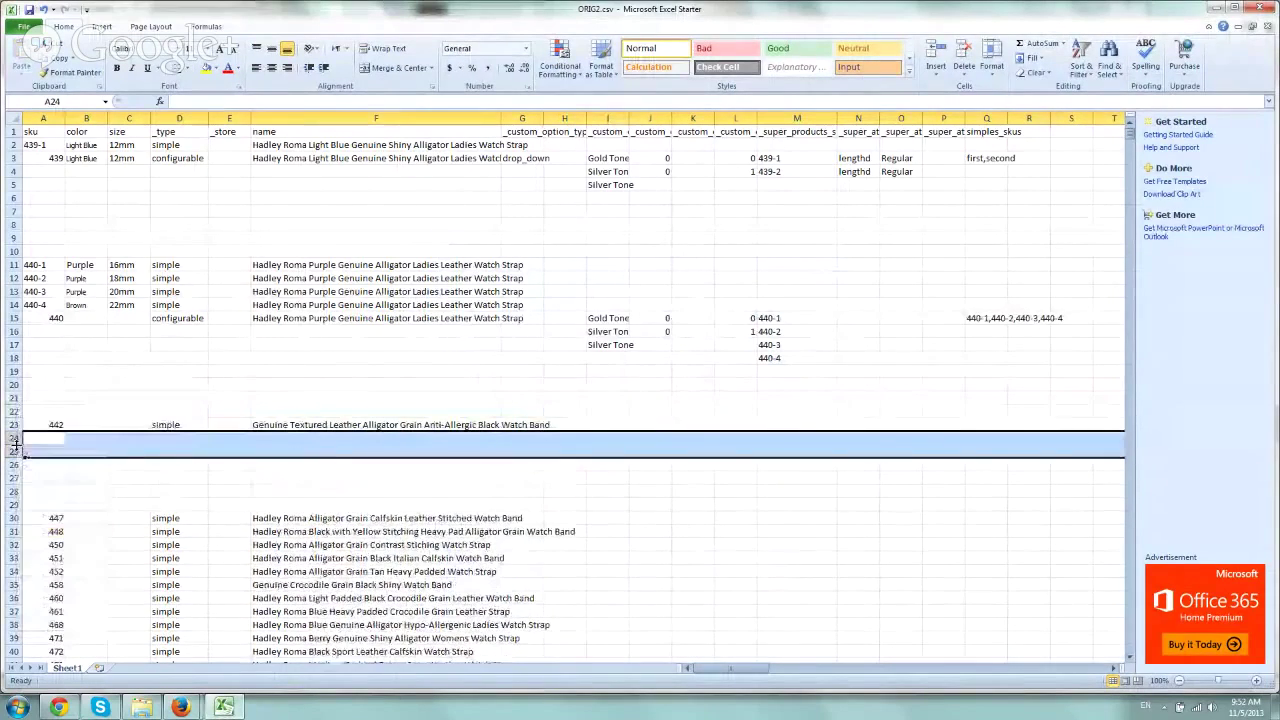
{"action": "right_click", "coordinate": [15, 442]}
{"action": "left_click", "coordinate": [46, 531]}
Copy the 442 row (row 23) into rows 24, 25, 26 and 27
{"action": "left_click", "coordinate": [56, 424]}
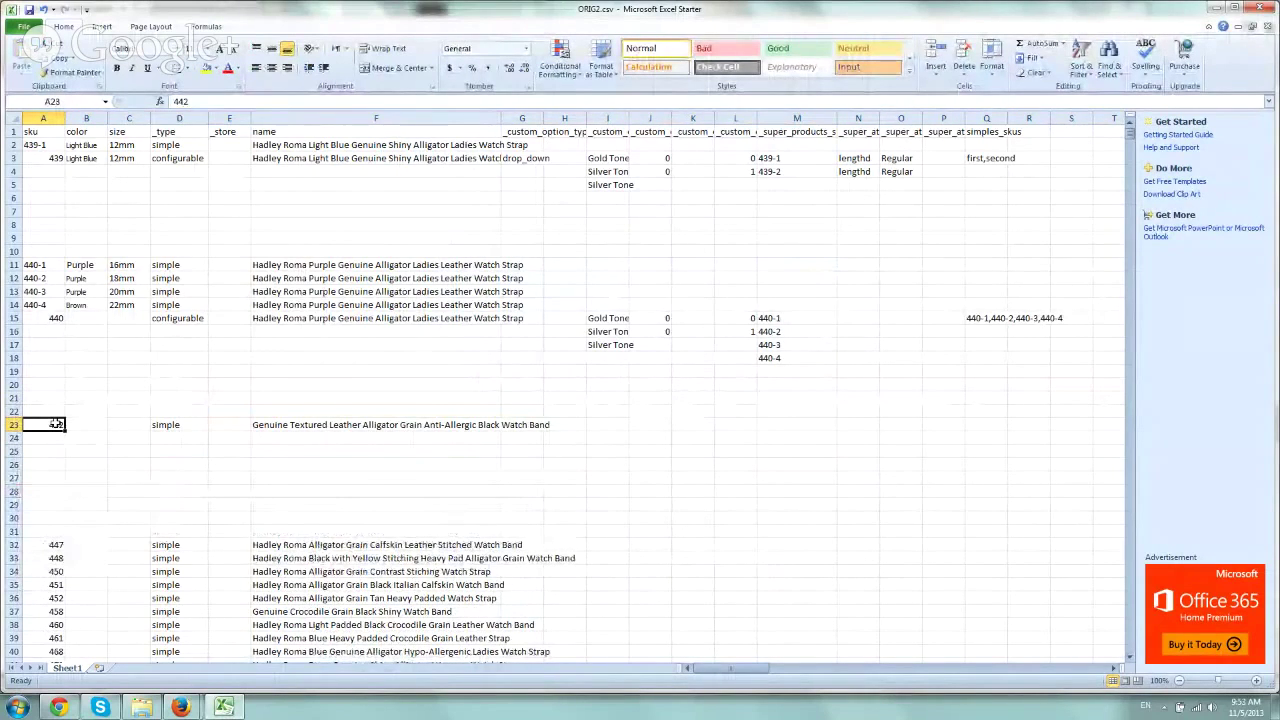
{"action": "left_click", "coordinate": [22, 424]}
{"action": "key", "text": "ctrl+c"}
{"action": "left_click", "coordinate": [22, 438]}
{"action": "key", "text": "ctrl+v"}
{"action": "key", "text": "Down"}
{"action": "key", "text": "ctrl+v"}
{"action": "key", "text": "Down"}
{"action": "key", "text": "ctrl+v"}
{"action": "key", "text": "Down"}
{"action": "key", "text": "ctrl+v"}
{"action": "key", "text": "Down"}
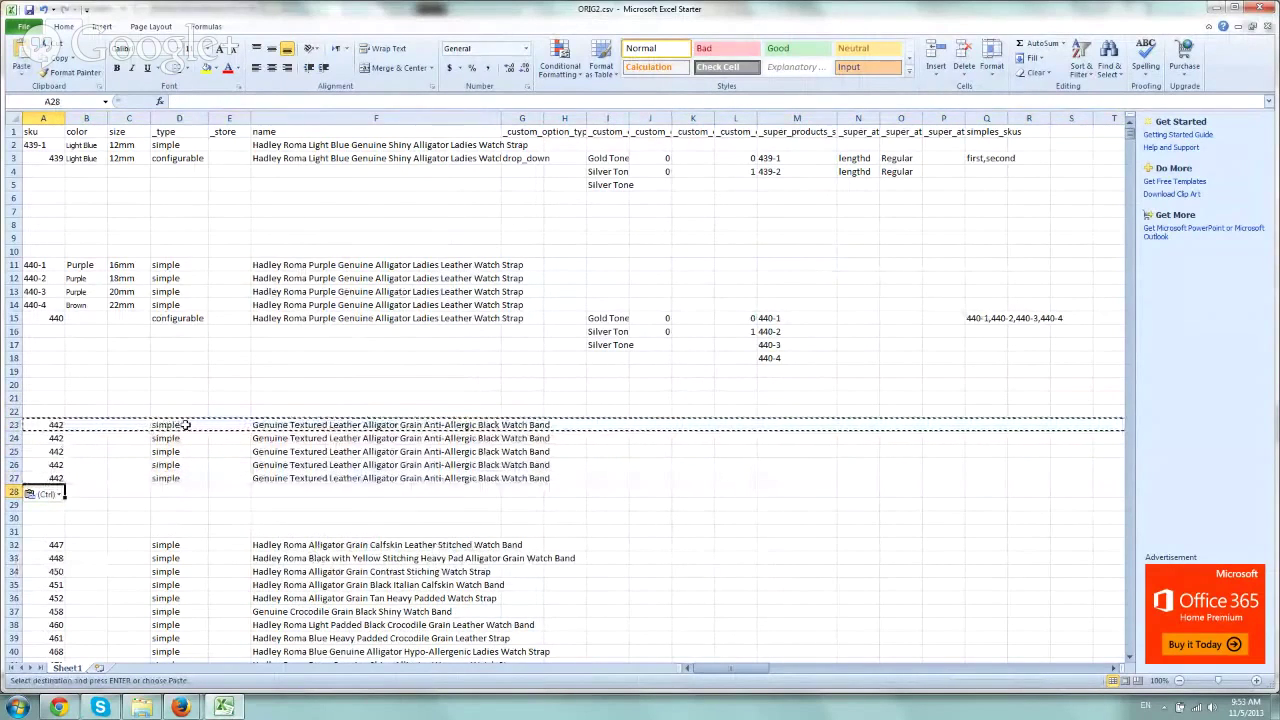
Set row 27's type in D27 to 'configurable'
{"action": "left_click", "coordinate": [189, 476]}
{"action": "type", "text": "confi"}
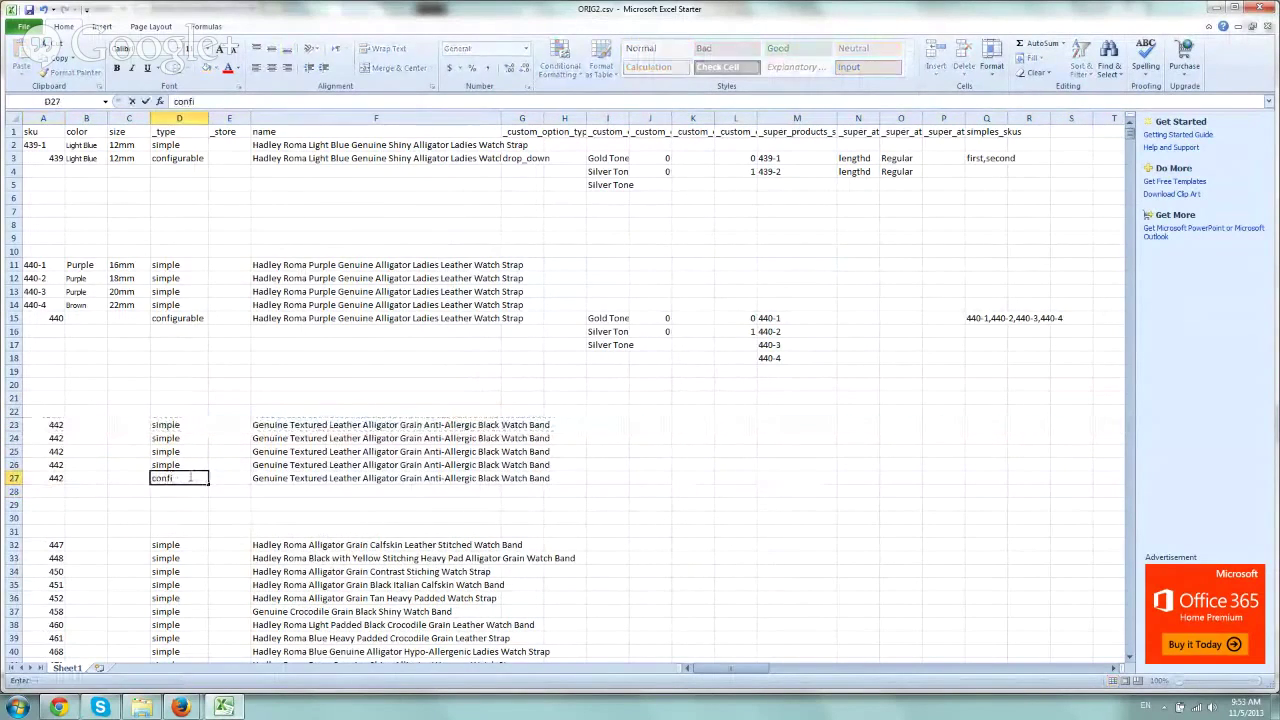
{"action": "type", "text": "gurable"}
{"action": "key", "text": "Return"}
{"action": "left_click", "coordinate": [183, 478]}
{"action": "left_click", "coordinate": [191, 163]}
{"action": "key", "text": "ctrl+c"}
{"action": "left_click", "coordinate": [201, 480]}
{"action": "key", "text": "ctrl+v"}
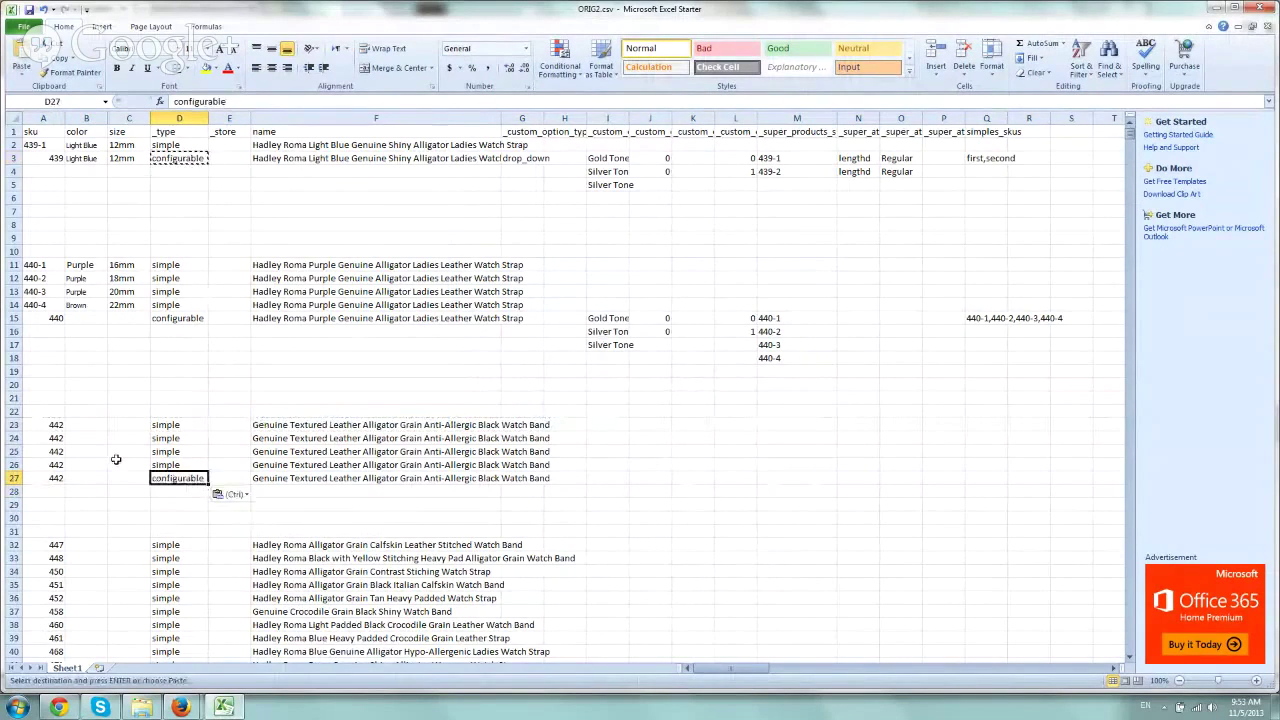
Change the SKUs in A23:A26 to 442-1, 442-2, 442-3 and 442-4
{"action": "left_click", "coordinate": [48, 424]}
{"action": "left_click", "coordinate": [204, 101]}
{"action": "type", "text": "-1"}
{"action": "key", "text": "Return"}
{"action": "left_click", "coordinate": [204, 101]}
{"action": "type", "text": "-2"}
{"action": "key", "text": "Return"}
{"action": "left_click", "coordinate": [204, 101]}
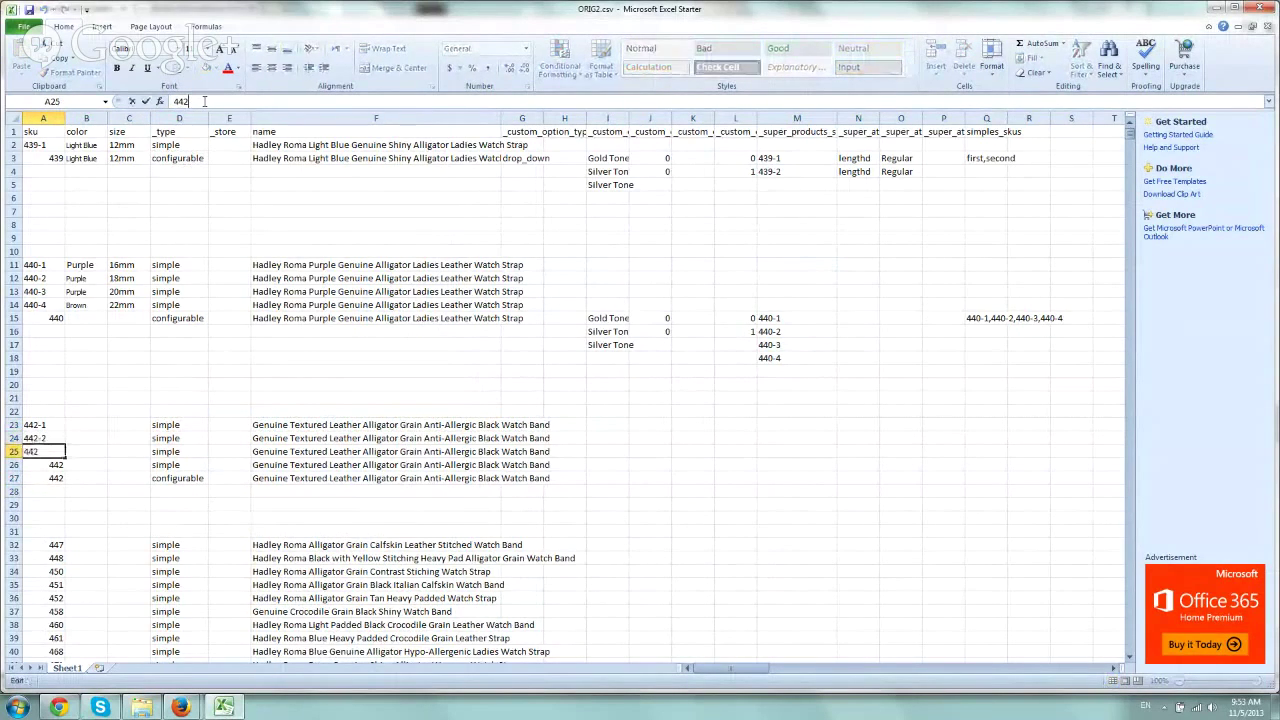
{"action": "type", "text": "-3"}
{"action": "key", "text": "Return"}
{"action": "left_click", "coordinate": [204, 101]}
{"action": "type", "text": "4"}
{"action": "key", "text": "Return"}
After checking the Squirrelcart product page, fill the colour 'Black' into B23:B26
{"action": "left_click", "coordinate": [59, 707]}
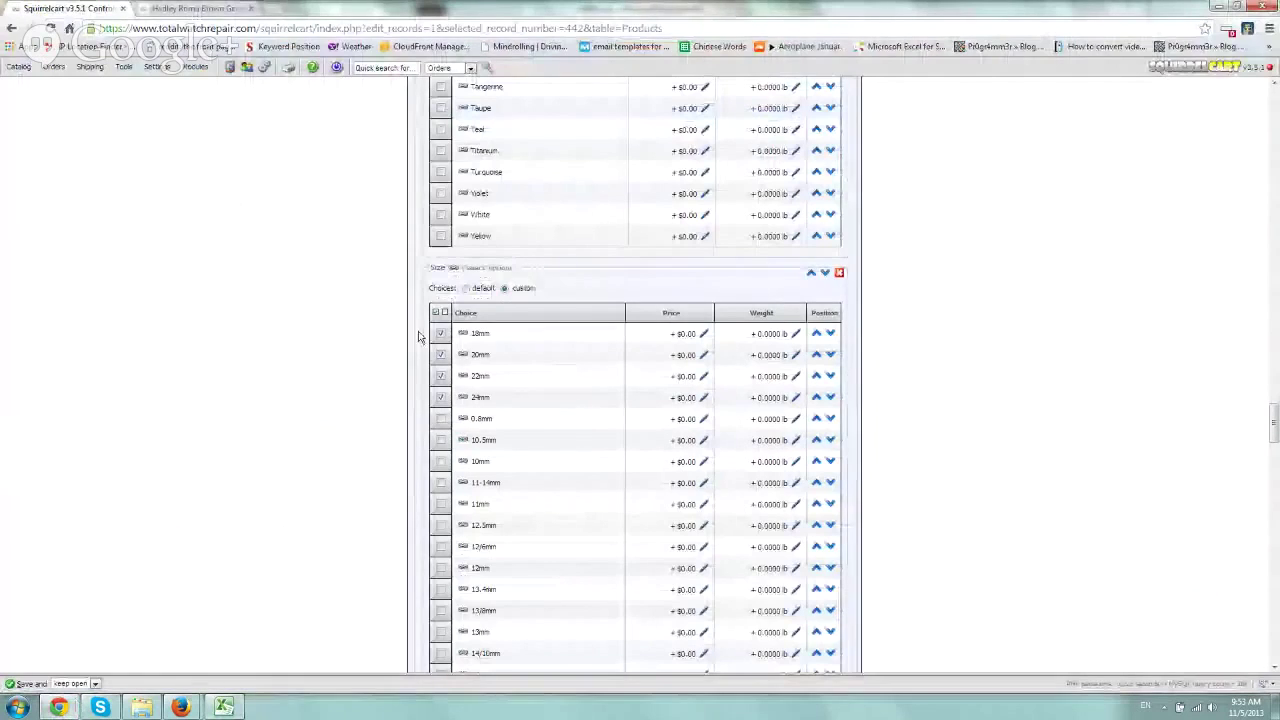
{"action": "left_click", "coordinate": [224, 707]}
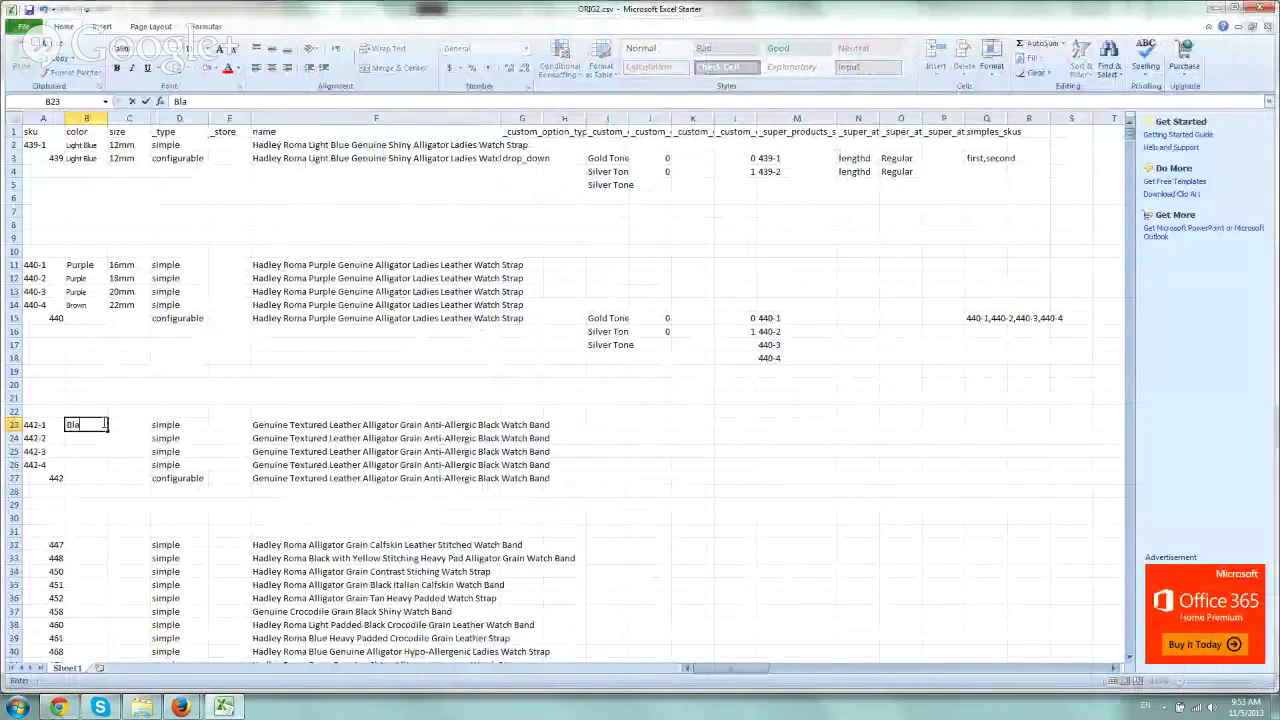
{"action": "type", "text": "Black"}
{"action": "key", "text": "Return"}
{"action": "left_click", "coordinate": [102, 424]}
{"action": "key", "text": "ctrl+c"}
{"action": "left_click_drag", "start_coordinate": [80, 438], "coordinate": [85, 465]}
{"action": "key", "text": "Return"}
Enter sizes 18mm, 20mm, 22mm and 24mm in C23:C26
{"action": "left_click", "coordinate": [125, 424]}
{"action": "type", "text": "18mm"}
{"action": "key", "text": "Return"}
{"action": "type", "text": "20mm"}
{"action": "key", "text": "Return"}
{"action": "type", "text": "22"}
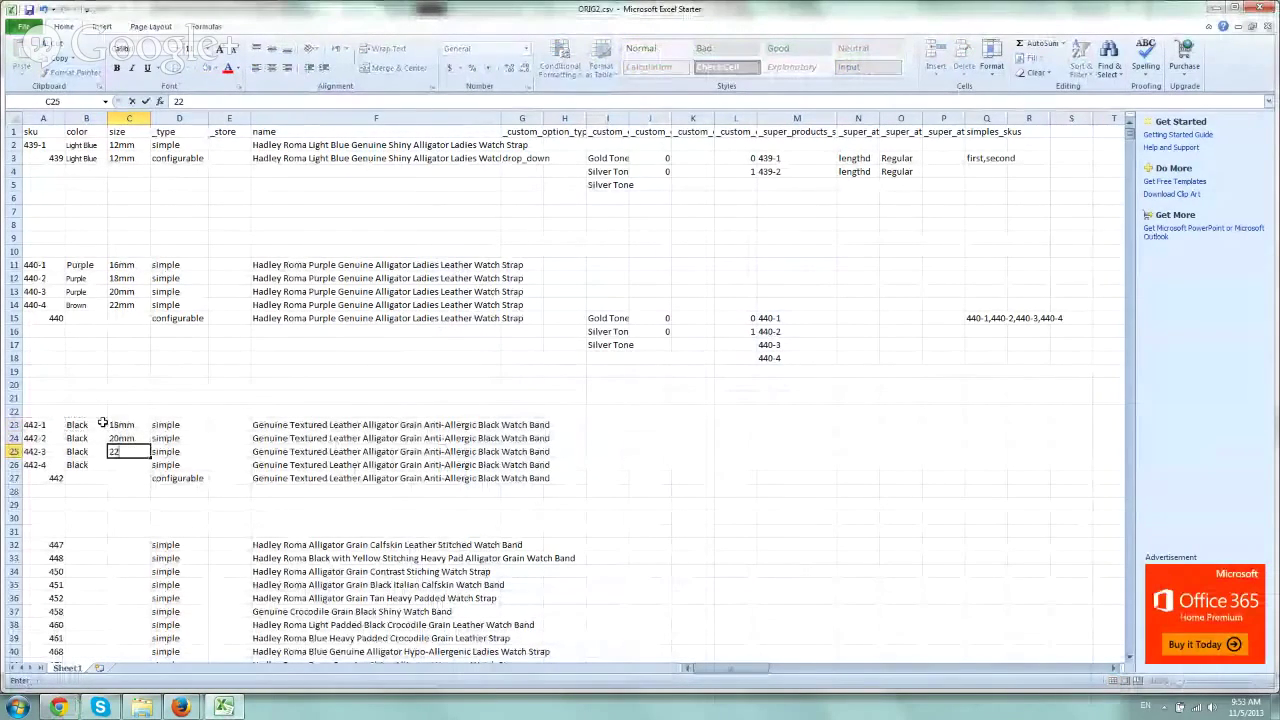
{"action": "type", "text": "mm"}
{"action": "key", "text": "Return"}
{"action": "type", "text": "24mm"}
{"action": "key", "text": "Return"}
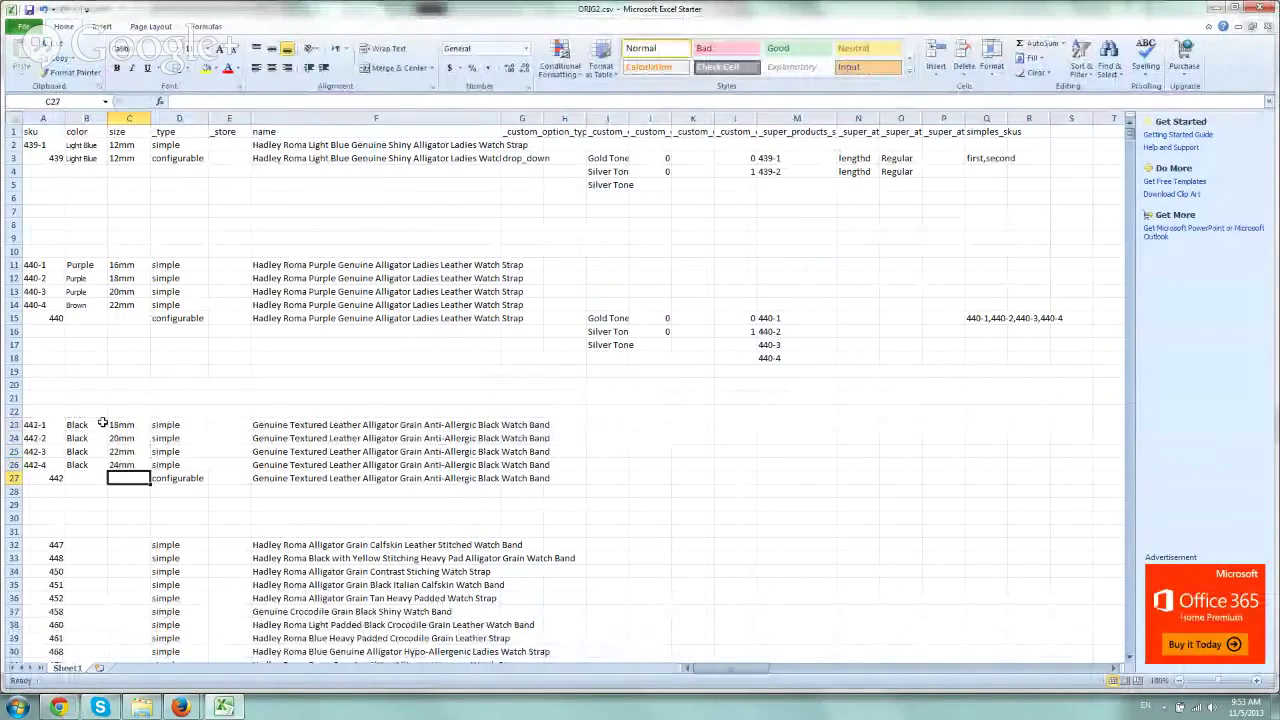
Copy the 440 Gold/Silver Tone option block and paste it at I27 beside configurable 442
{"action": "left_click", "coordinate": [15, 424]}
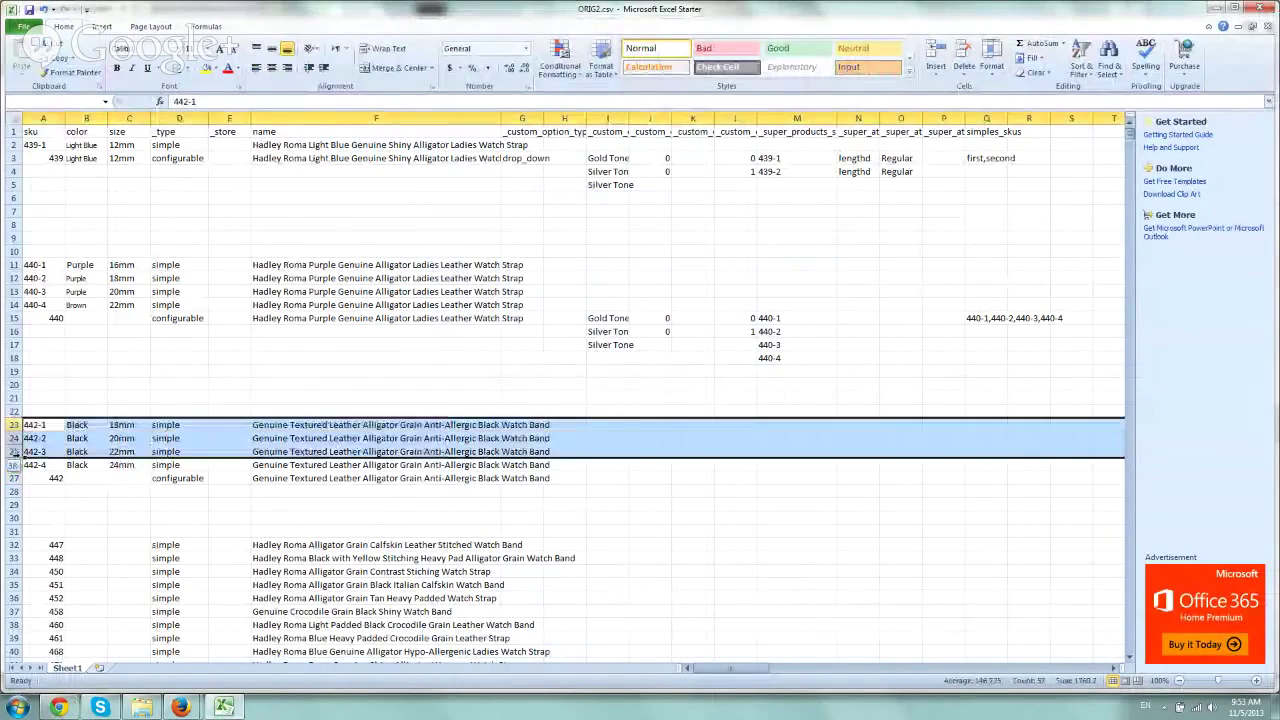
{"action": "left_click_drag", "start_coordinate": [15, 424], "coordinate": [15, 465]}
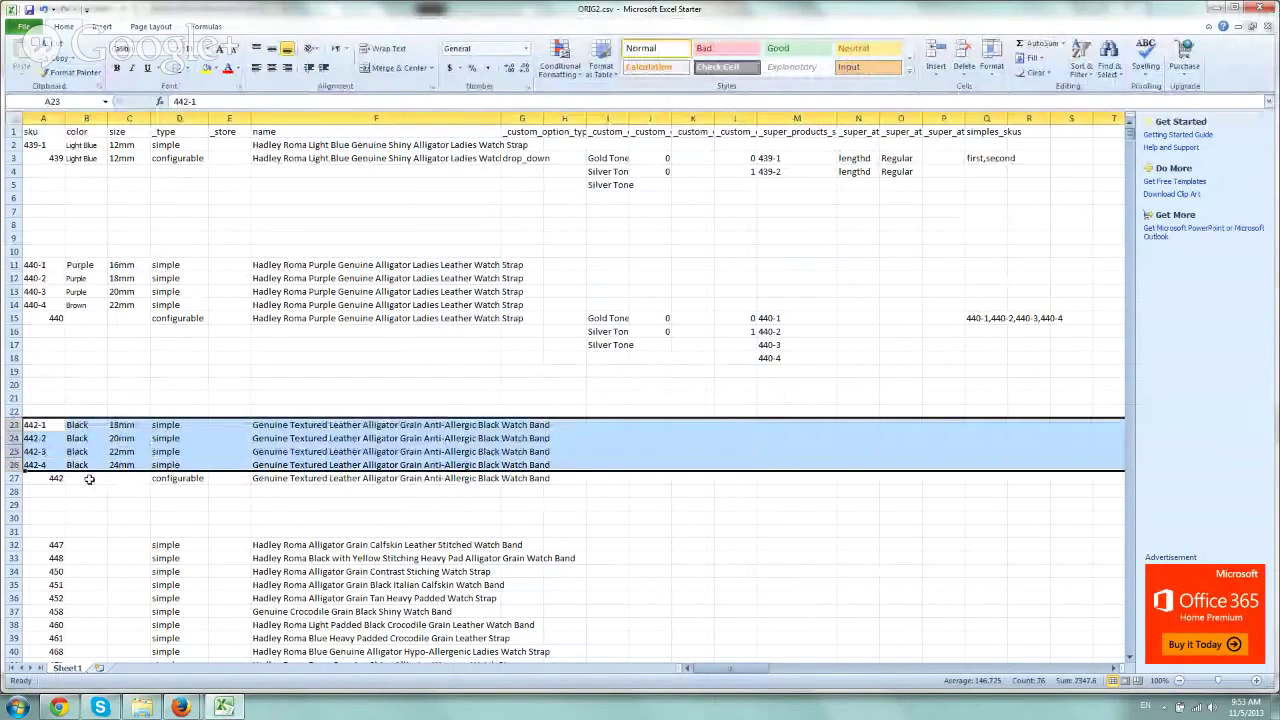
{"action": "left_click_drag", "start_coordinate": [597, 318], "coordinate": [988, 358]}
{"action": "key", "text": "ctrl+c"}
{"action": "left_click", "coordinate": [620, 425]}
{"action": "left_click", "coordinate": [607, 478]}
{"action": "key", "text": "ctrl+v"}
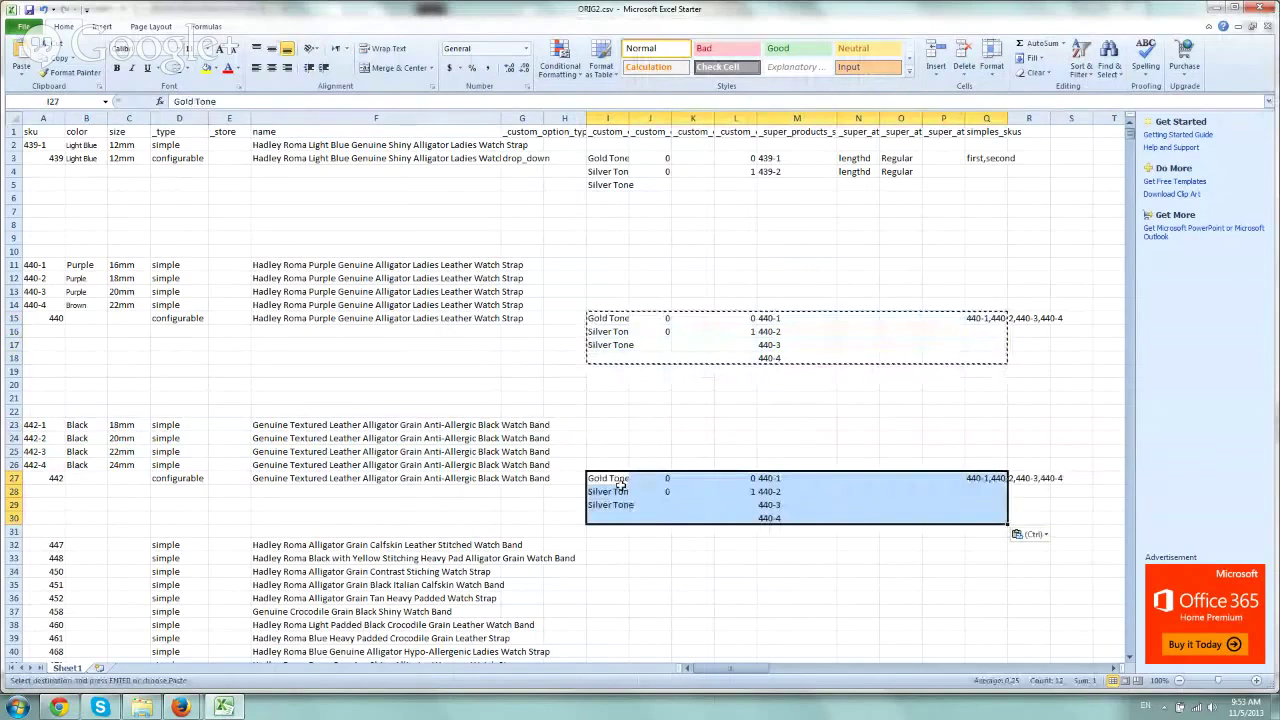
Copy SKUs 442-1 to 442-4 into the super-product column at M27:M30
{"action": "left_click_drag", "start_coordinate": [38, 426], "coordinate": [45, 465]}
{"action": "key", "text": "ctrl+c"}
{"action": "left_click", "coordinate": [790, 478]}
{"action": "key", "text": "ctrl+v"}
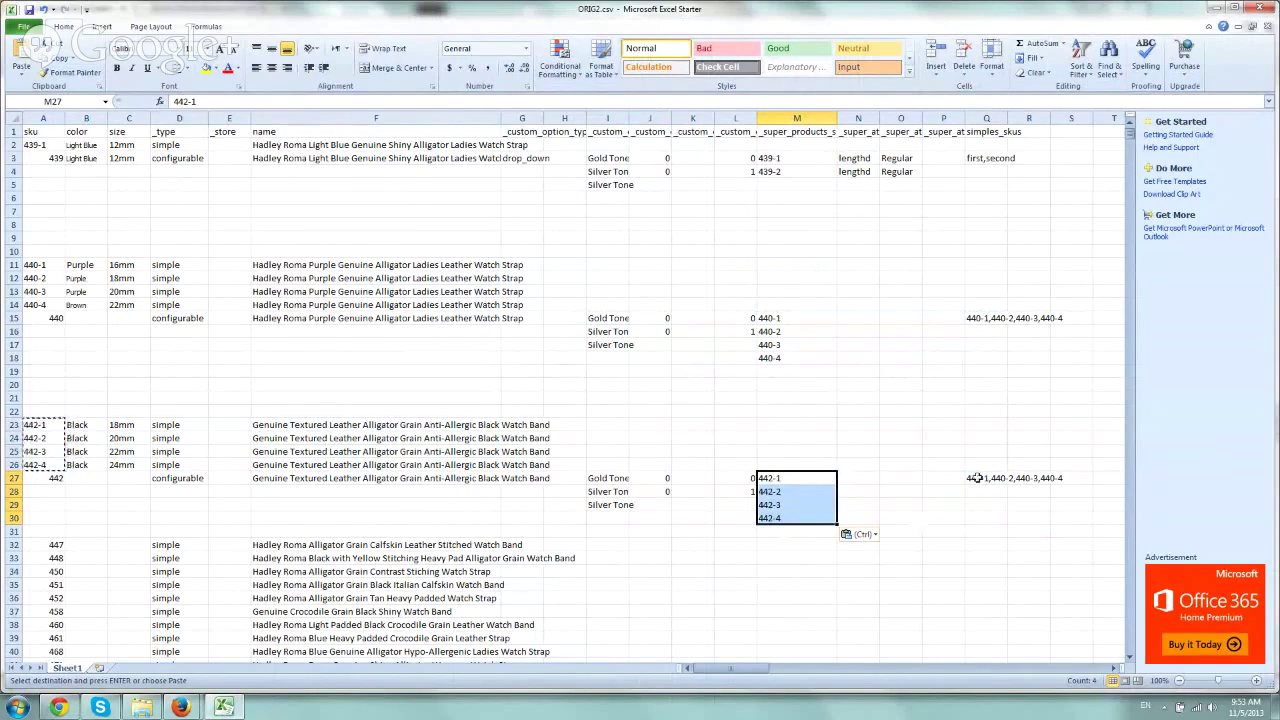
Set the simples list in Q27 to '442-1,442-2,442-3,442-4'
{"action": "left_click", "coordinate": [778, 478]}
{"action": "key", "text": "ctrl+c"}
{"action": "left_click", "coordinate": [985, 478]}
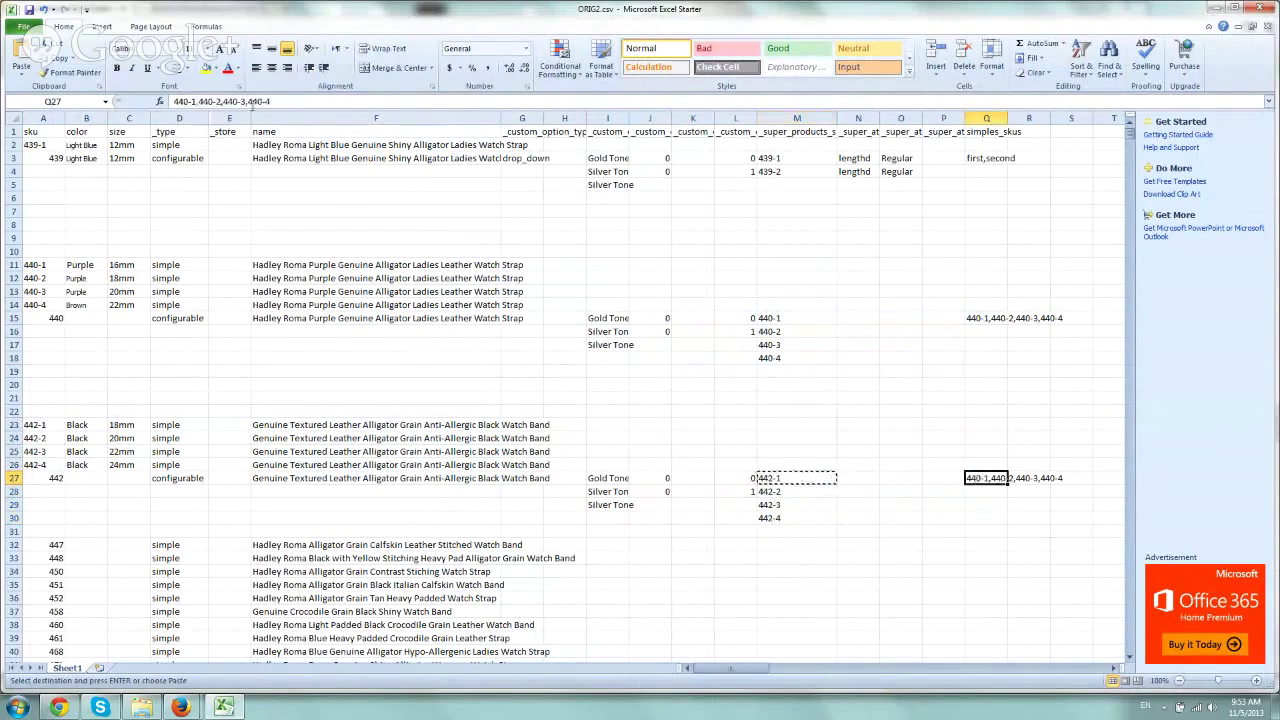
{"action": "left_click_drag", "start_coordinate": [304, 102], "coordinate": [172, 102]}
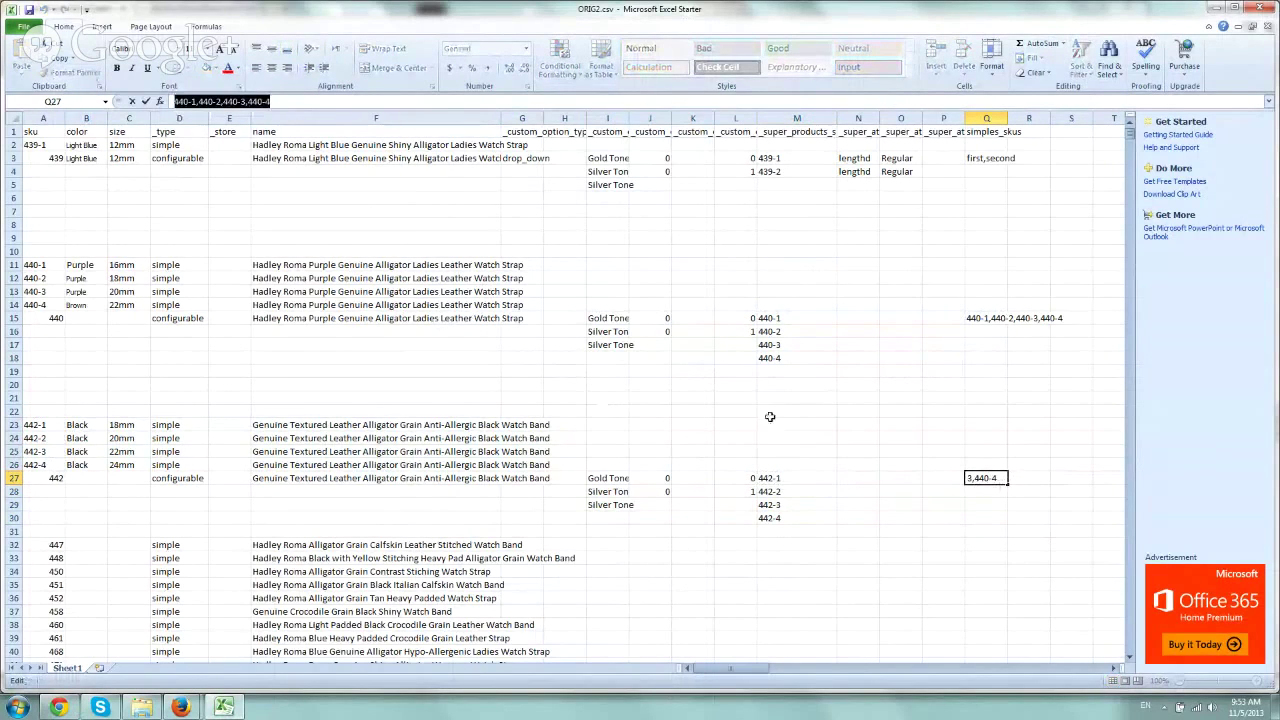
{"action": "key", "text": "Escape"}
{"action": "left_click", "coordinate": [771, 478]}
{"action": "key", "text": "ctrl+c"}
{"action": "left_click", "coordinate": [986, 478]}
{"action": "key", "text": "ctrl+v"}
{"action": "left_click", "coordinate": [235, 103]}
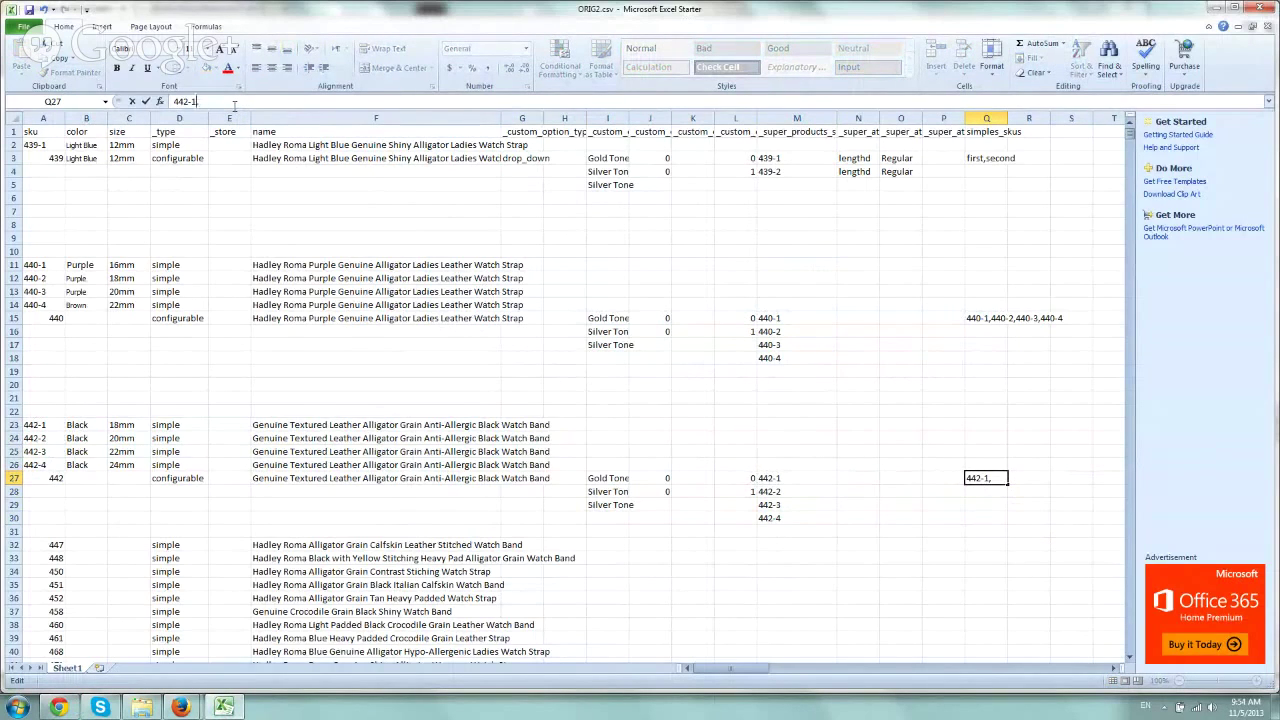
{"action": "left_click", "coordinate": [235, 103]}
{"action": "key", "text": "ctrl+v"}
{"action": "key", "text": "Return"}
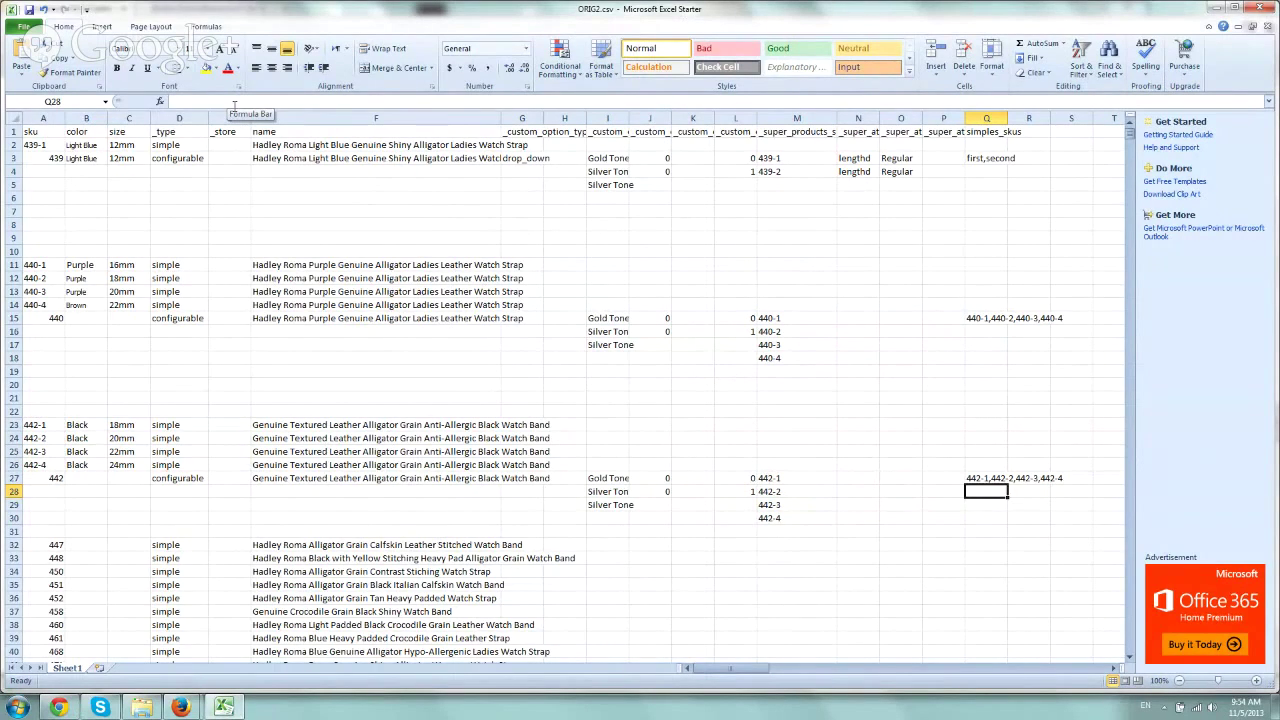
Review the 442-1 to 442-4 rows, then save ORIG2.csv, keeping CSV format
{"action": "left_click_drag", "start_coordinate": [58, 438], "coordinate": [535, 465]}
{"action": "left_click", "coordinate": [64, 425]}
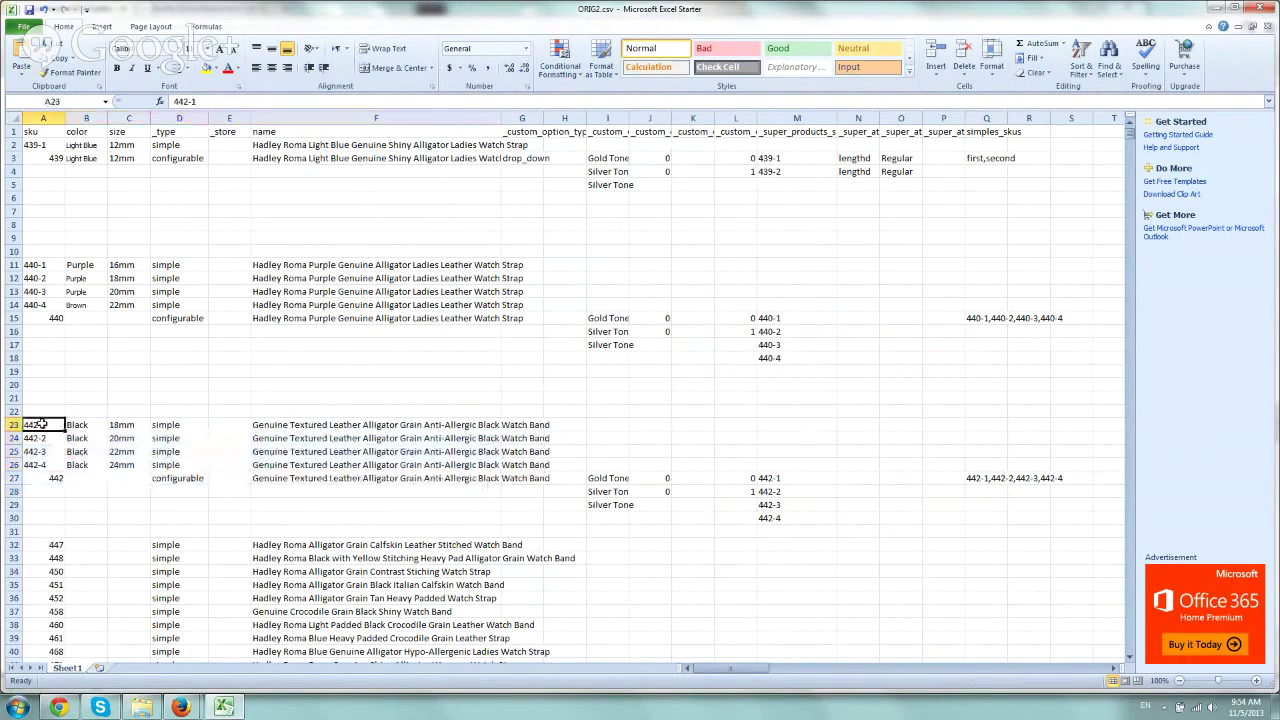
{"action": "left_click", "coordinate": [12, 425]}
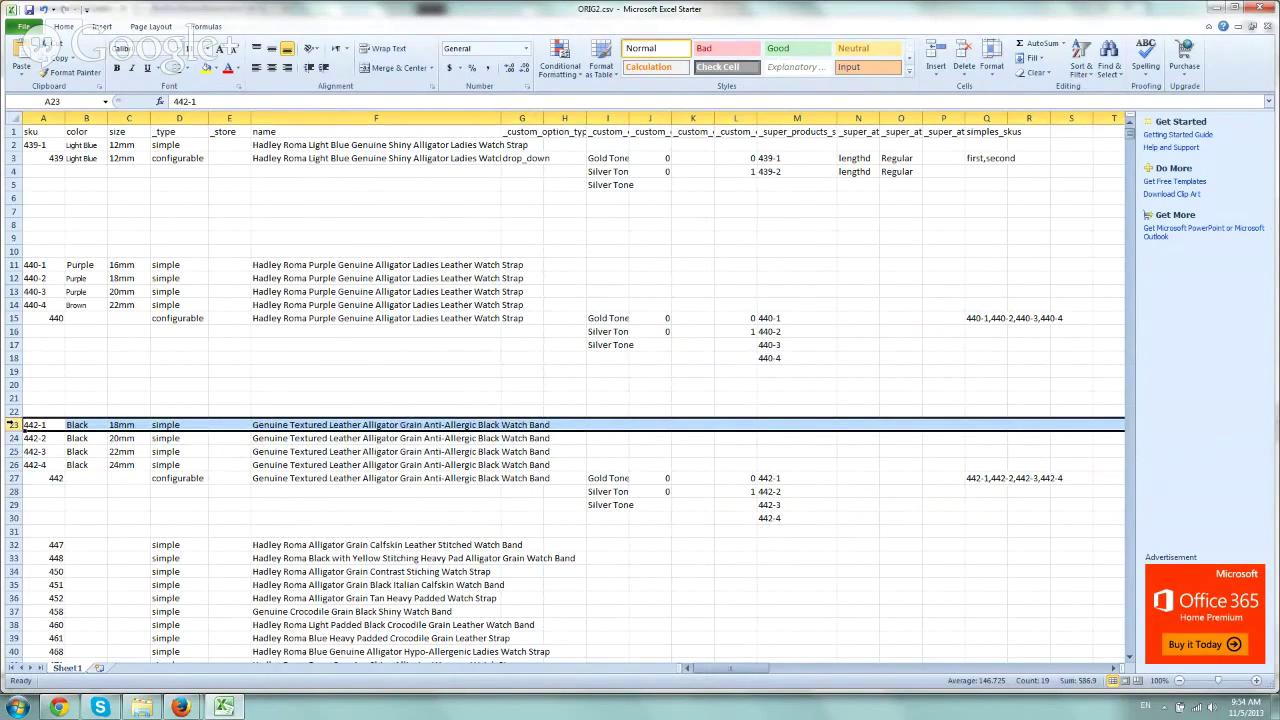
{"action": "left_click", "coordinate": [30, 10]}
{"action": "left_click", "coordinate": [590, 398]}
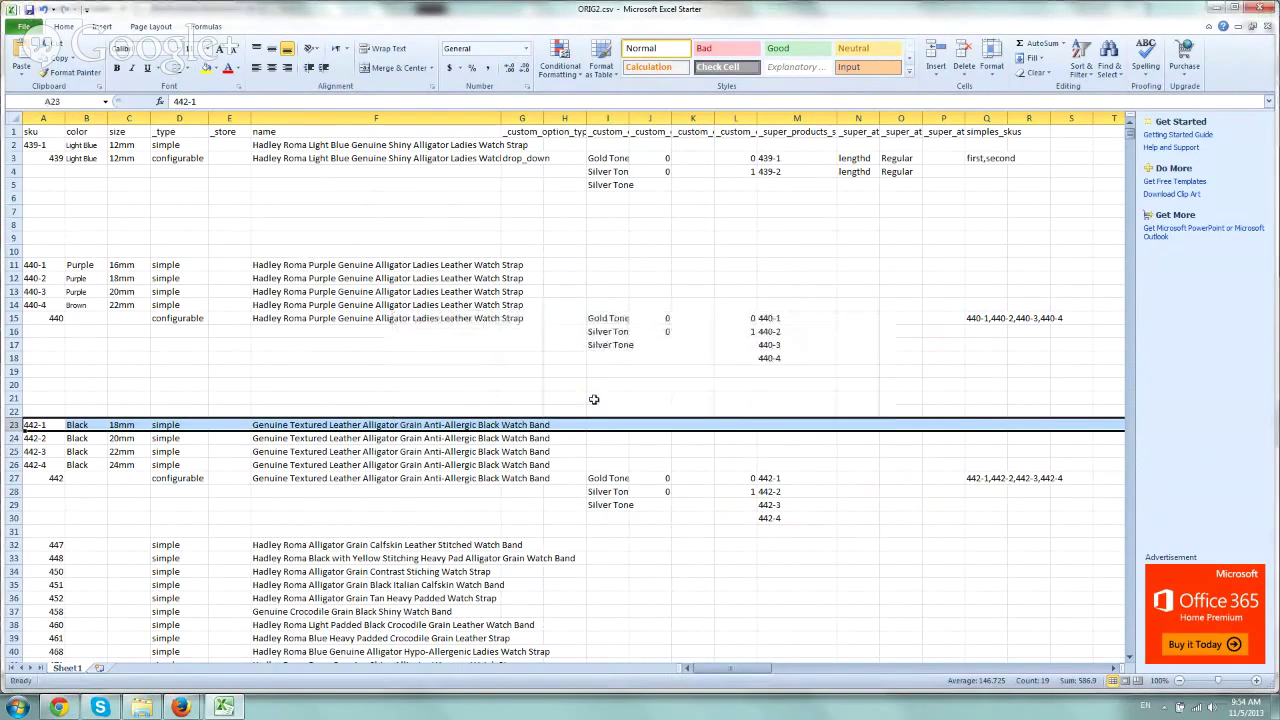